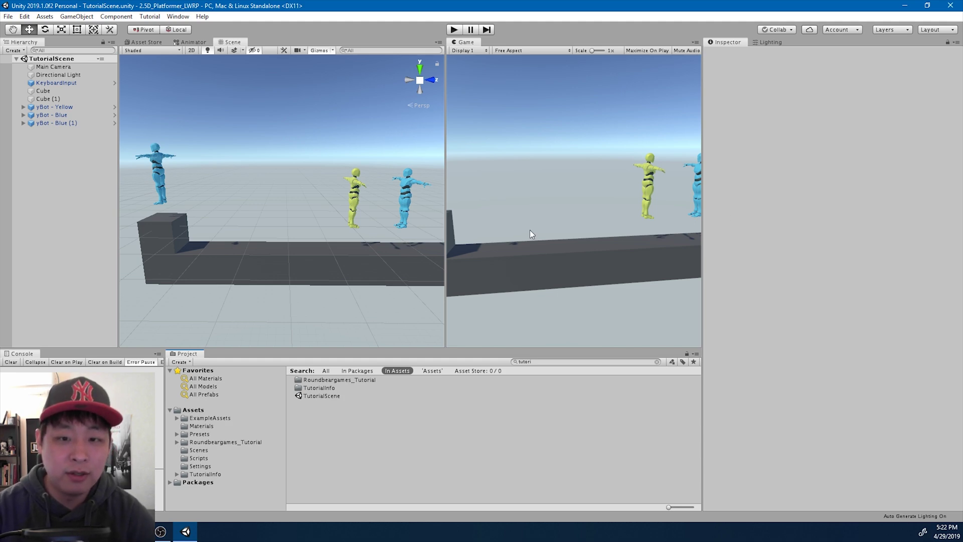
Delete the Directional Light from the scene.
key("BackSpace")
key("BackSpace")
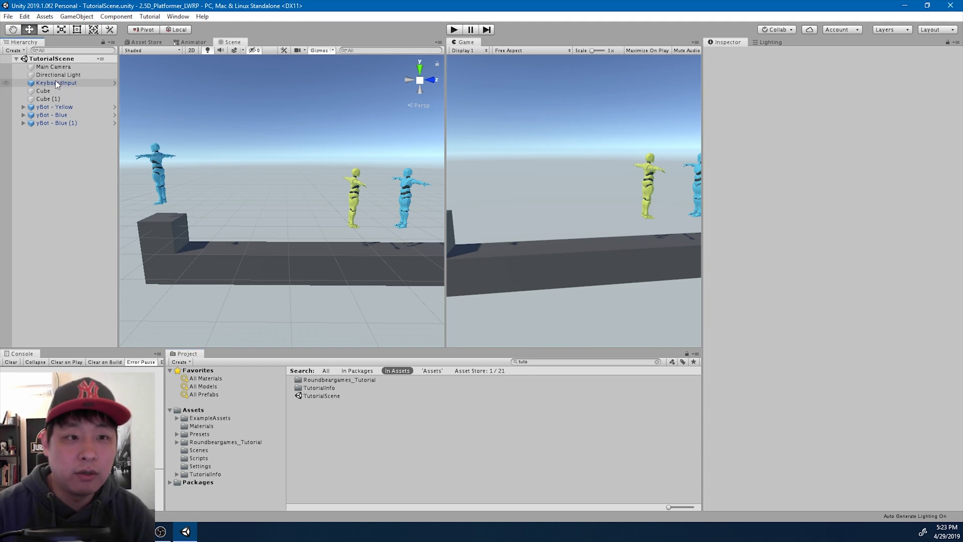
left_click(58, 74)
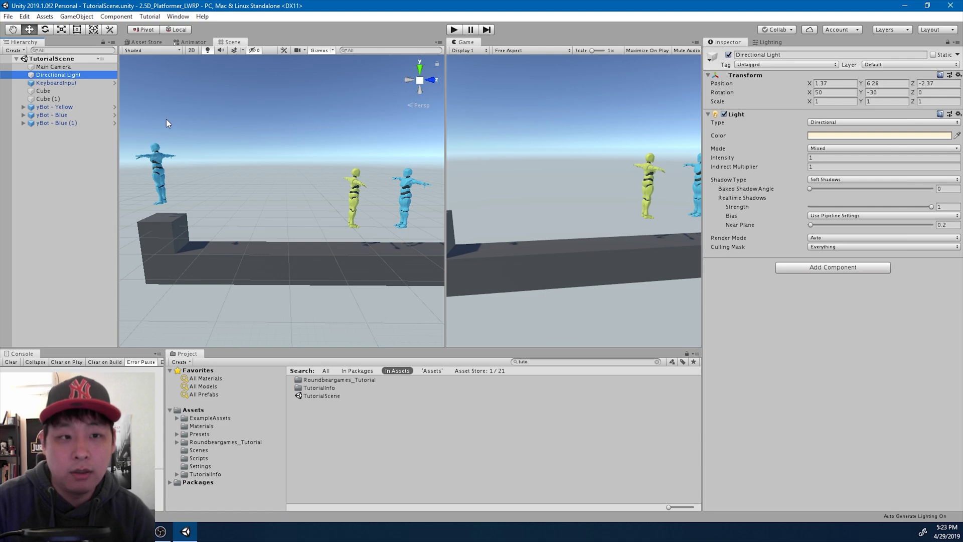
key("Delete")
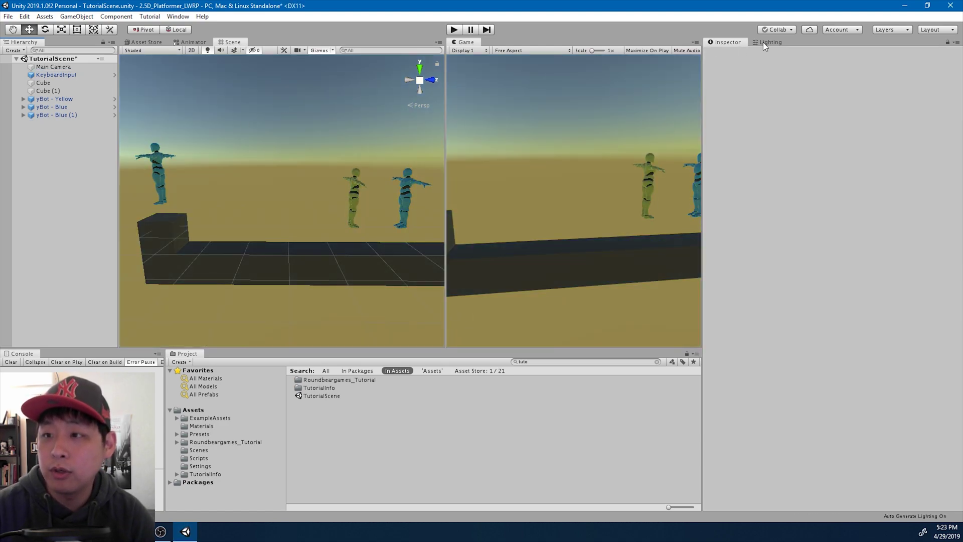
Turn off Baked Global Illumination in the scene's Lighting settings.
left_click(771, 43)
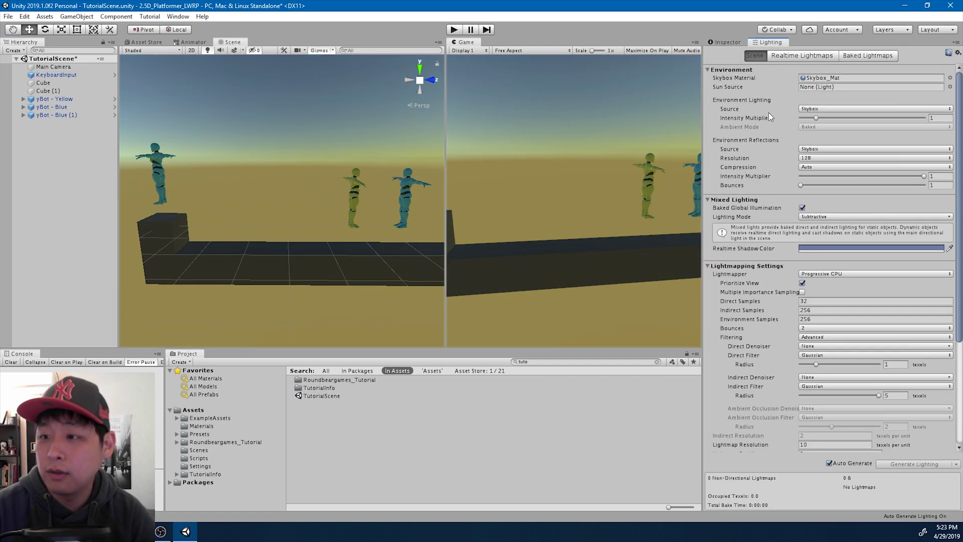
left_click(802, 208)
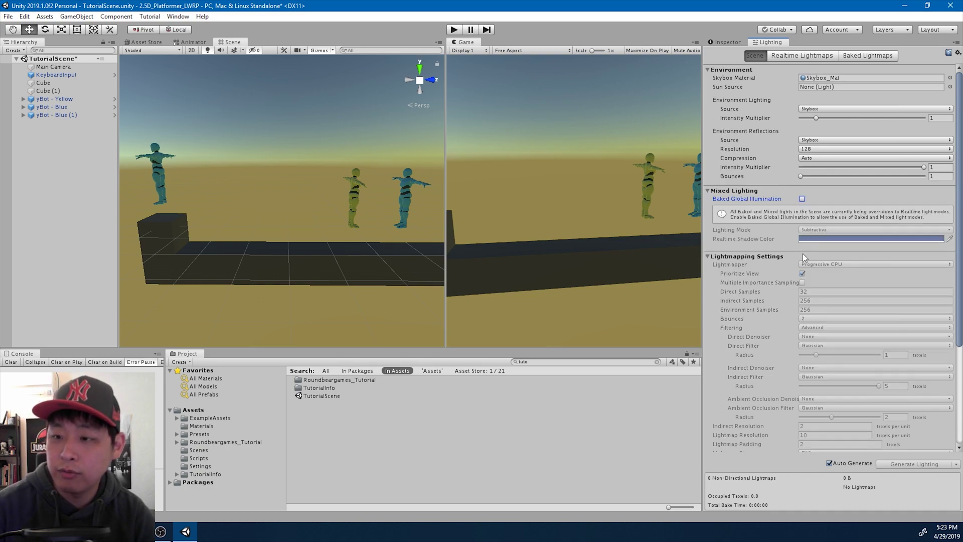
right_click_drag(351, 191, 349, 143)
Align the Main Camera to a new Scene view angle framing the L-shaped platform and three bots.
left_click(72, 67)
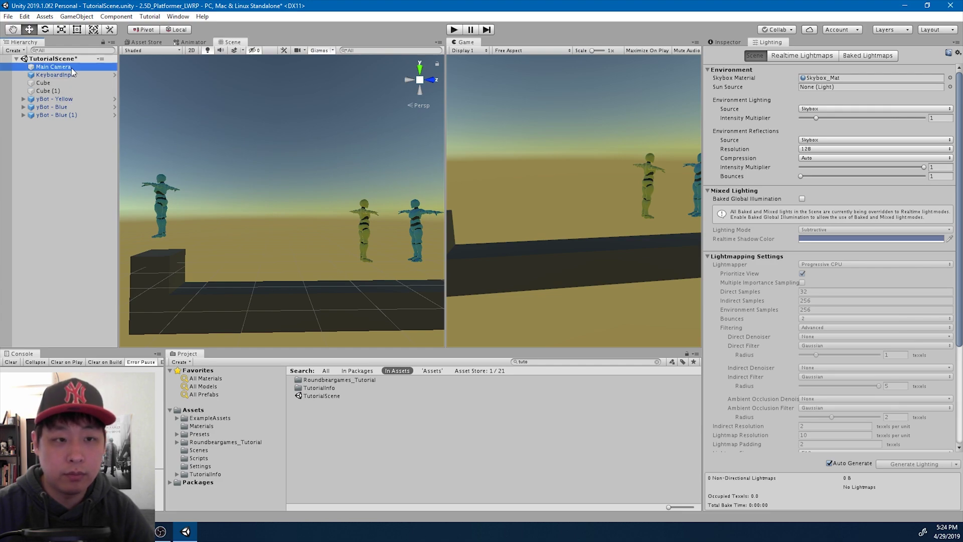
key("ctrl+shift+f")
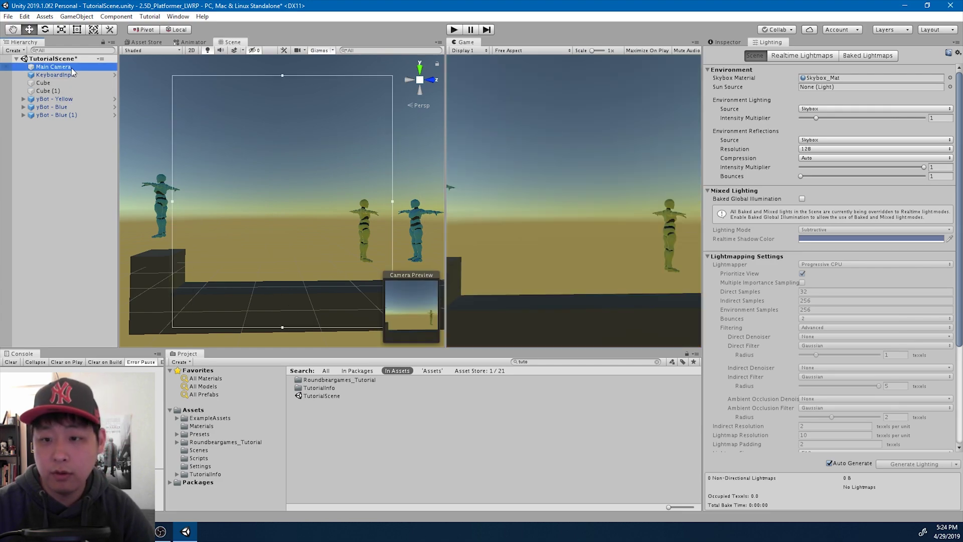
key("f")
right_click_drag(296, 211, 279, 165)
key("w")
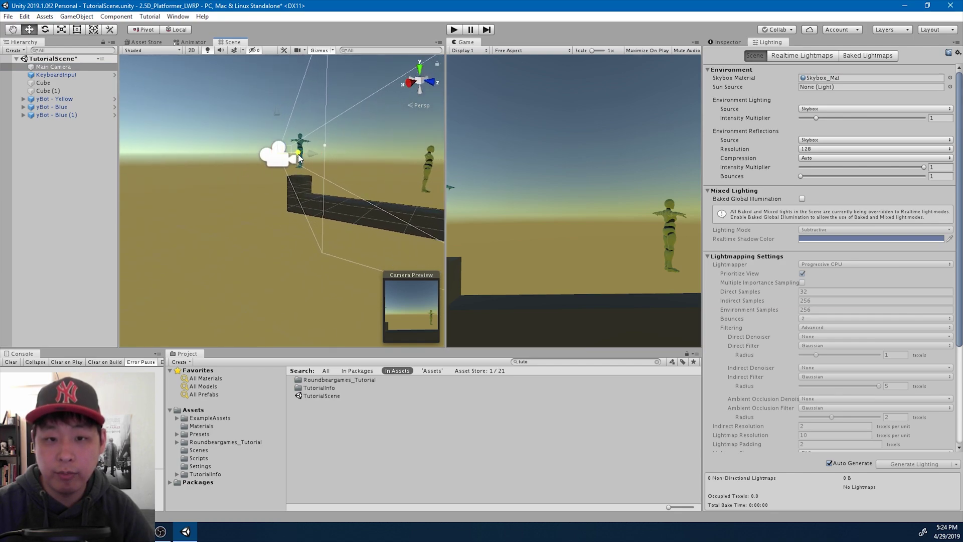
left_click_drag(276, 157, 195, 108)
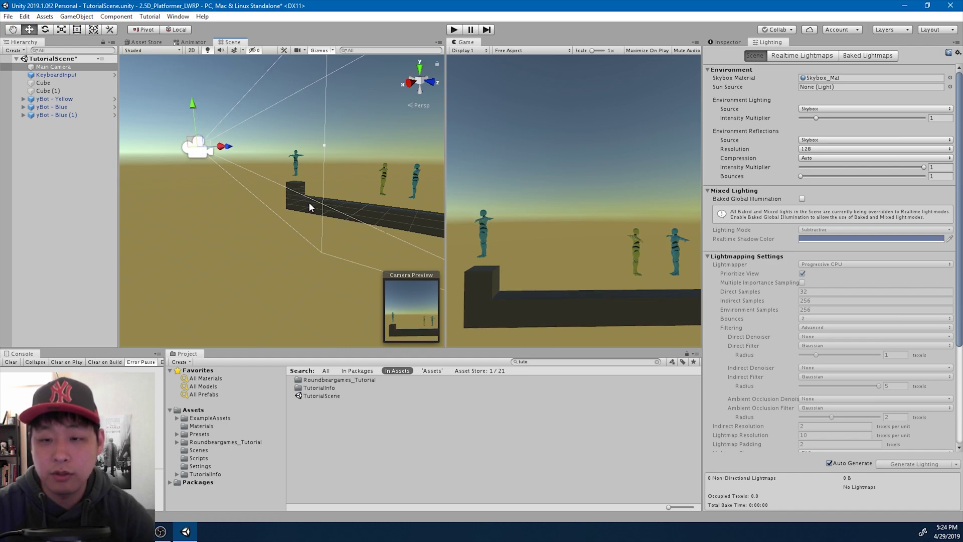
right_click_drag(322, 236, 390, 220)
Create a new cube and reset its position to 0, 0, 0.
left_click(38, 188)
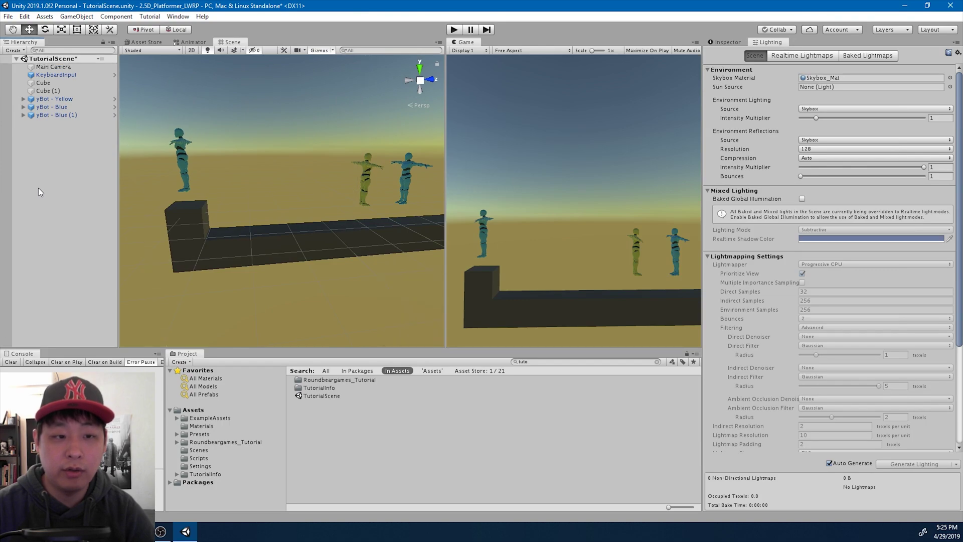
right_click(70, 151)
mouse_move(110, 257)
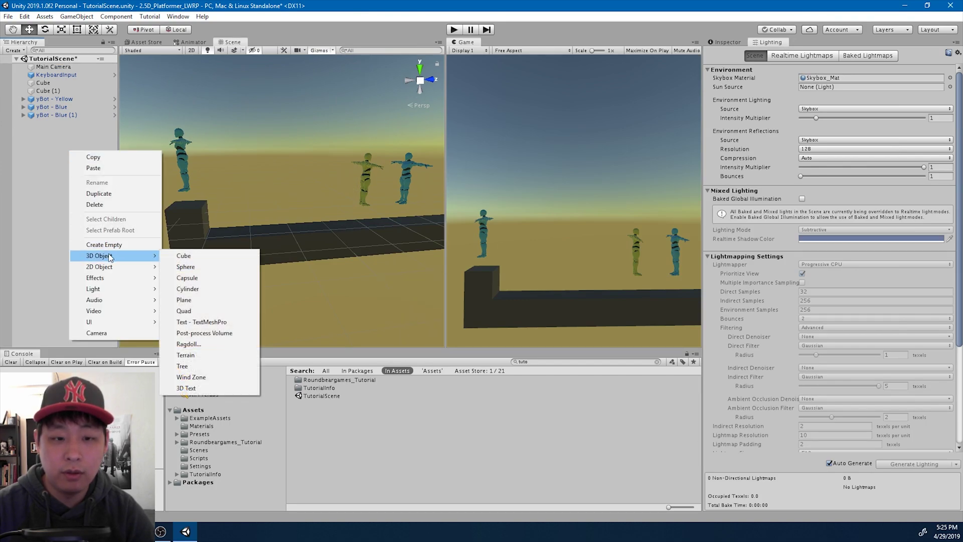
left_click(224, 259)
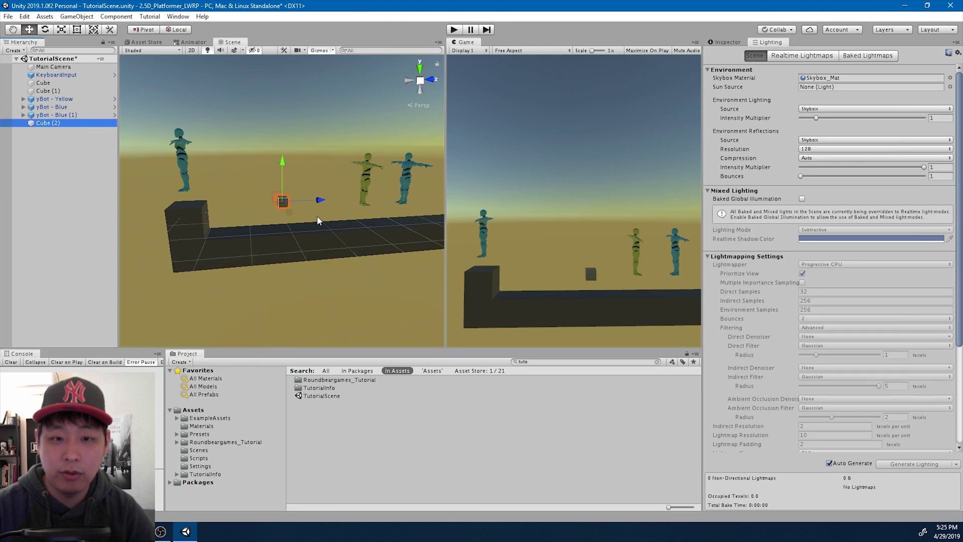
left_click(726, 42)
left_click(835, 83)
type("0")
key("Tab")
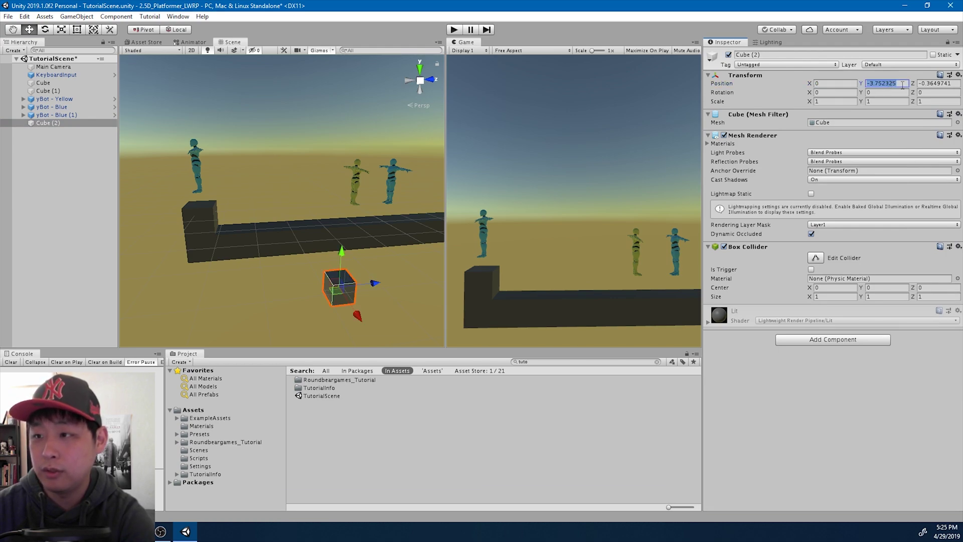
type("0")
key("Tab")
type("0")
Move the cube up so it floats above the platform and bots.
left_click_drag(390, 204, 291, 209)
scroll(266, 177, "down", 2)
left_click_drag(266, 177, 306, 172)
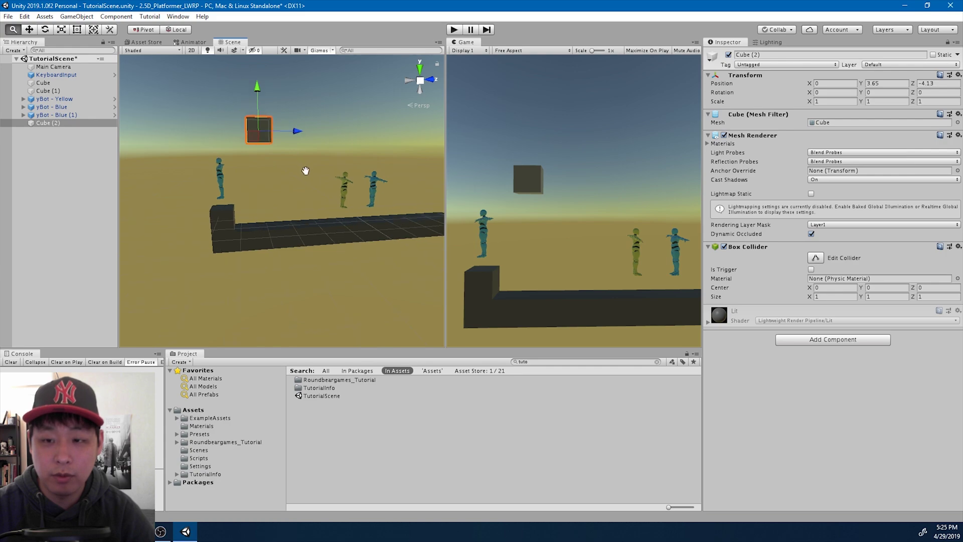
middle_click_drag(306, 172, 301, 161)
left_click_drag(301, 161, 312, 100)
middle_click_drag(355, 165, 336, 162)
left_click_drag(300, 136, 329, 136)
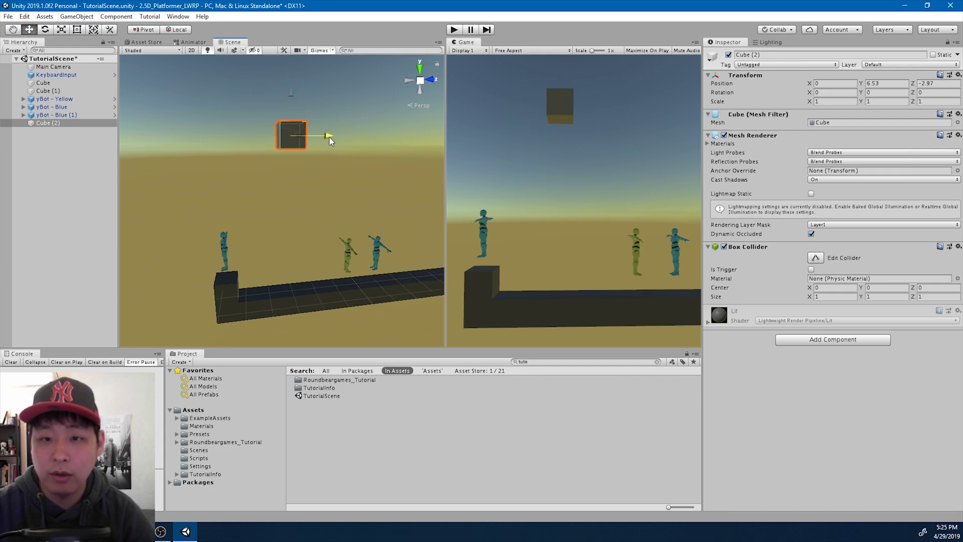
Rename the cube to Lamp.
left_click(64, 125)
left_click(64, 124)
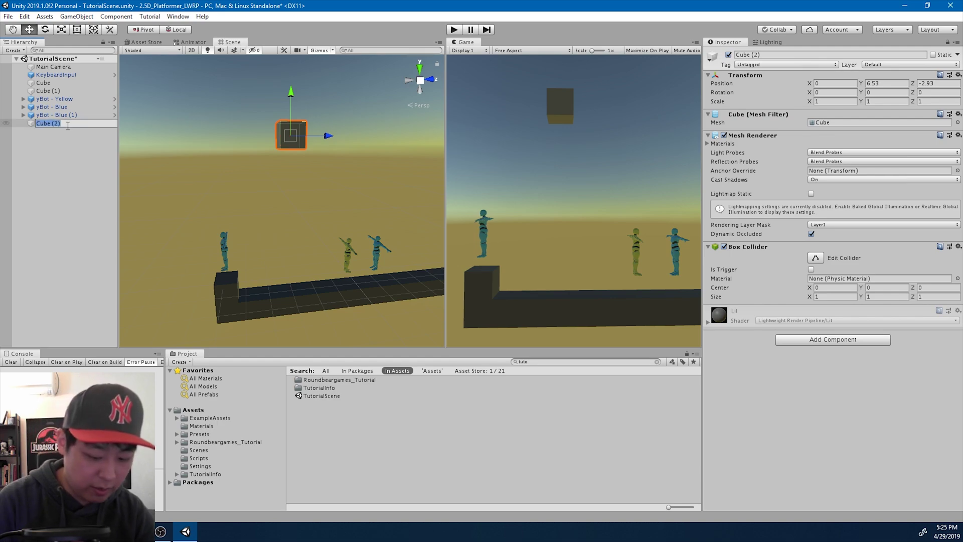
type("Lamp")
key("Return")
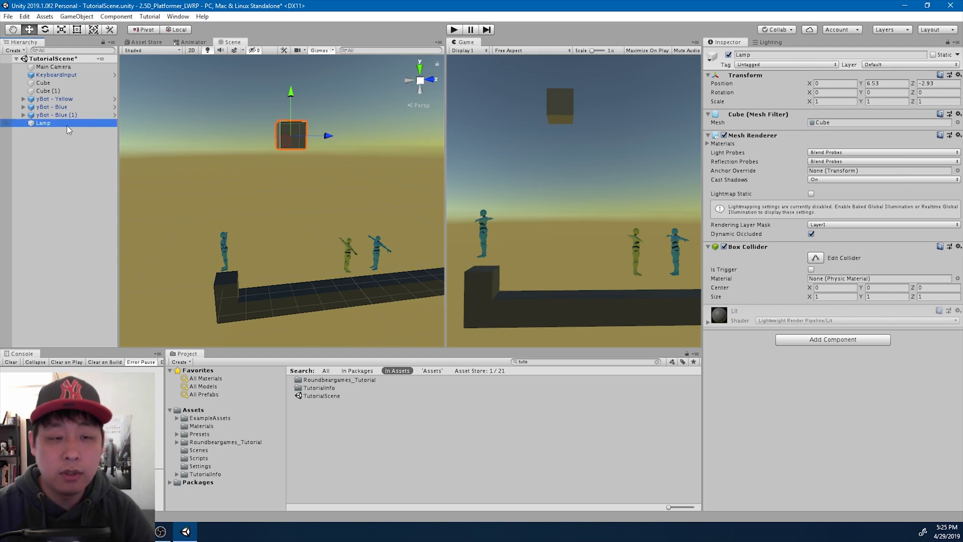
Add a child cube under Lamp scaled to 0.5 on all axes.
right_click(64, 129)
mouse_move(127, 232)
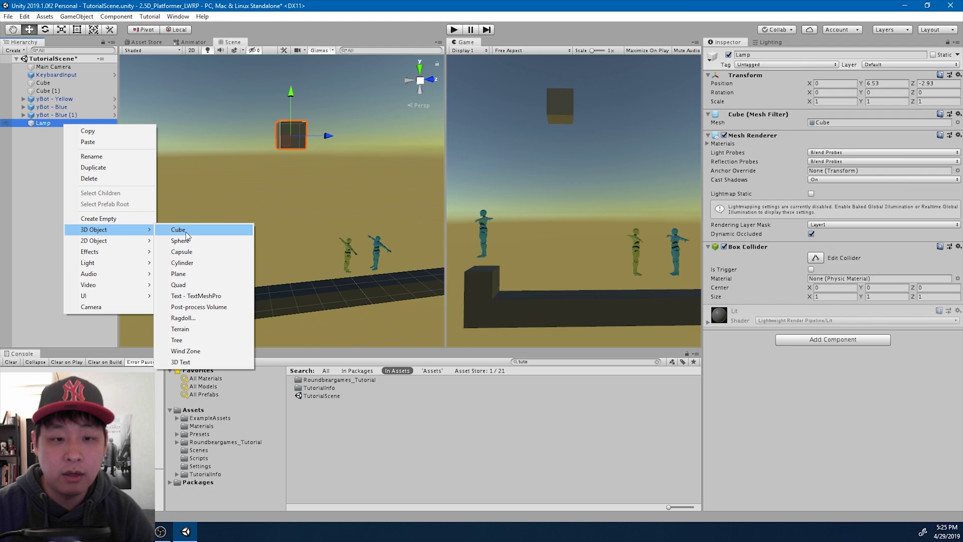
left_click(187, 232)
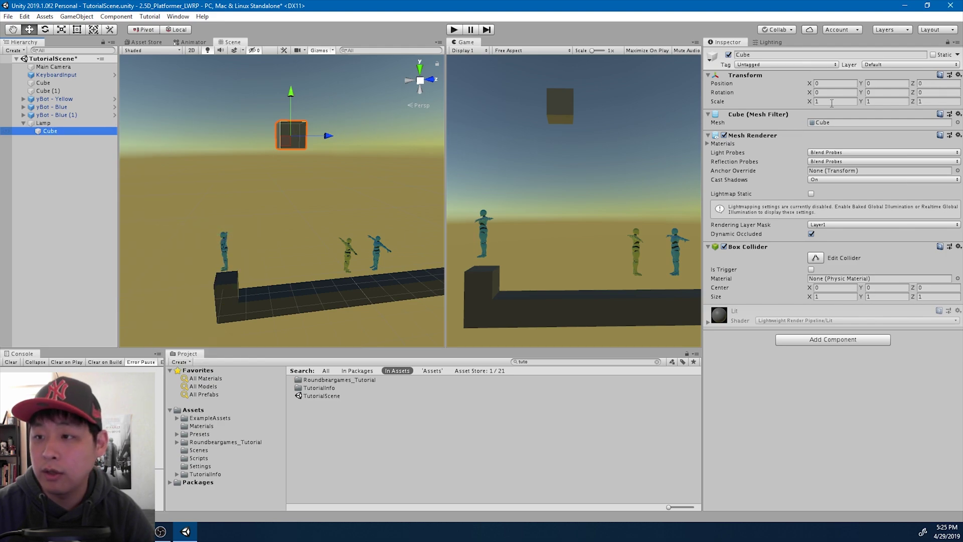
left_click(832, 103)
type("0.5")
key("Tab")
type("0.5")
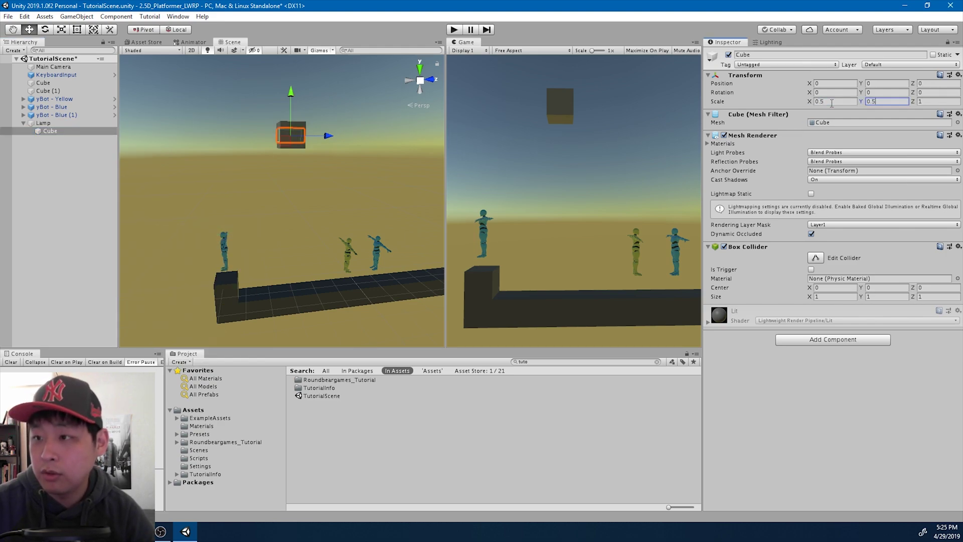
key("Tab")
type("0.5f")
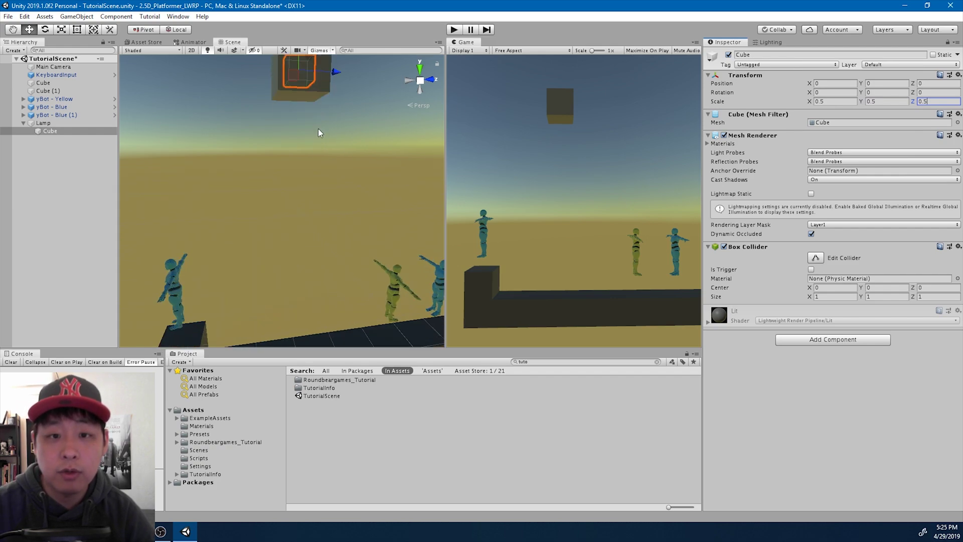
Lower the child cube to Y -0.5 beneath Lamp and rename it Light.
left_click_drag(294, 93, 293, 124)
left_click(69, 131)
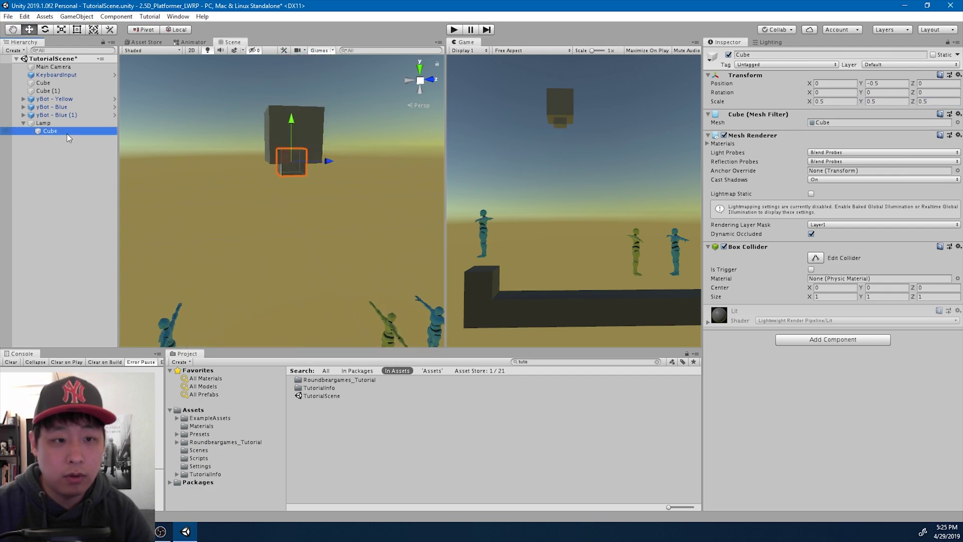
key("F2")
type("Ligh")
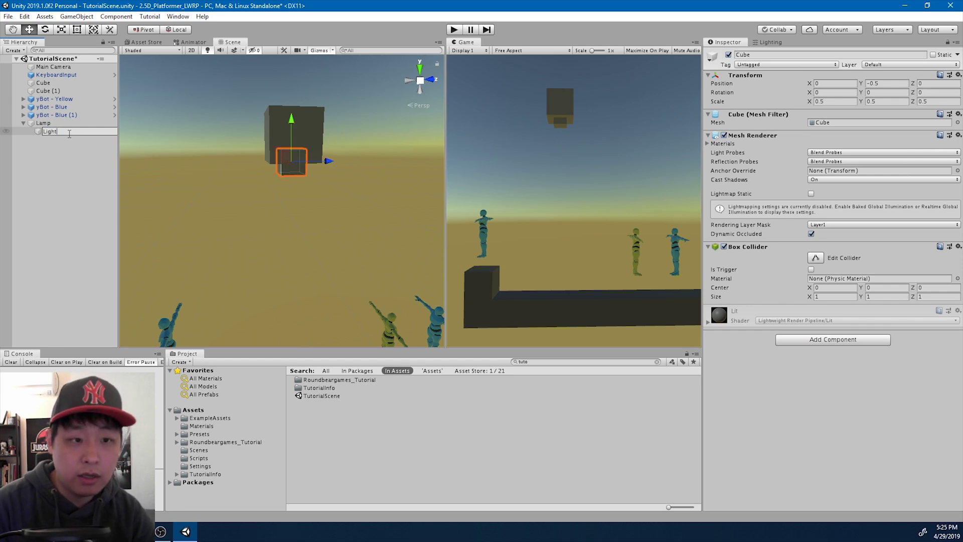
type("t")
key("Return")
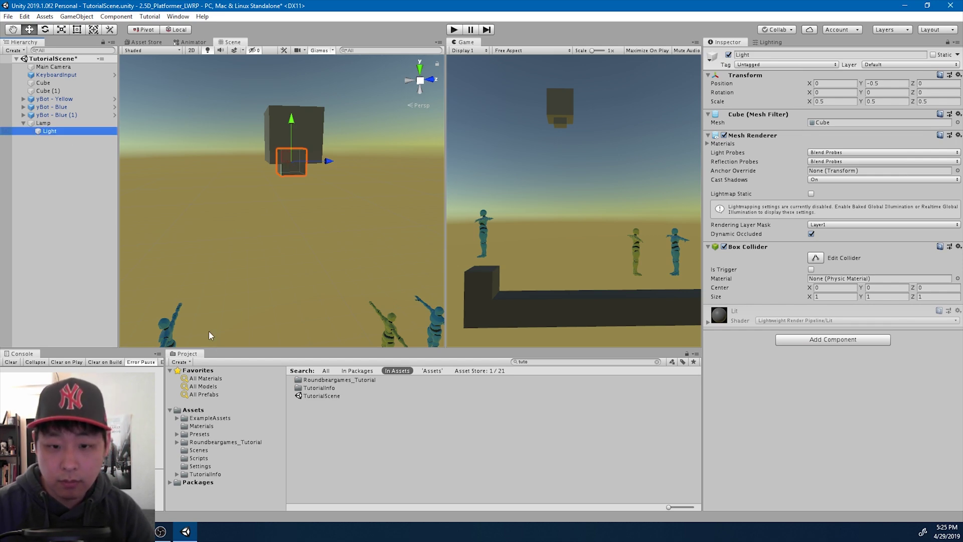
left_click(552, 362)
Apply the TempGround material to the floating Lamp cube.
type("grou")
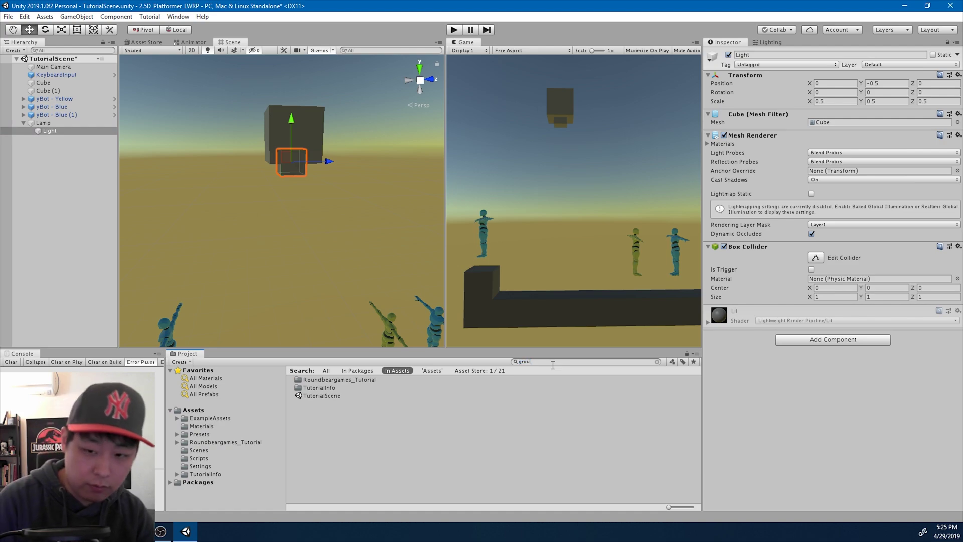
left_click(321, 445)
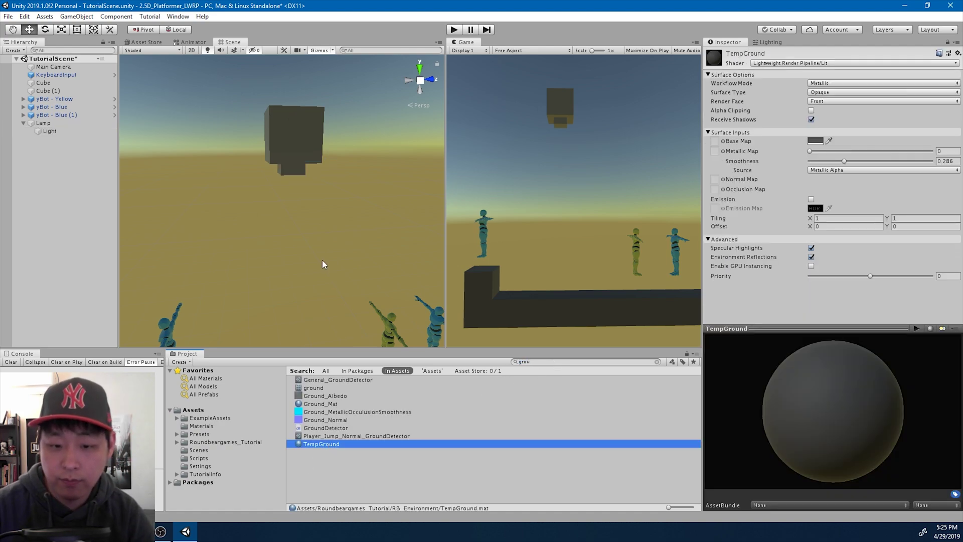
scroll(321, 262, "down", 4)
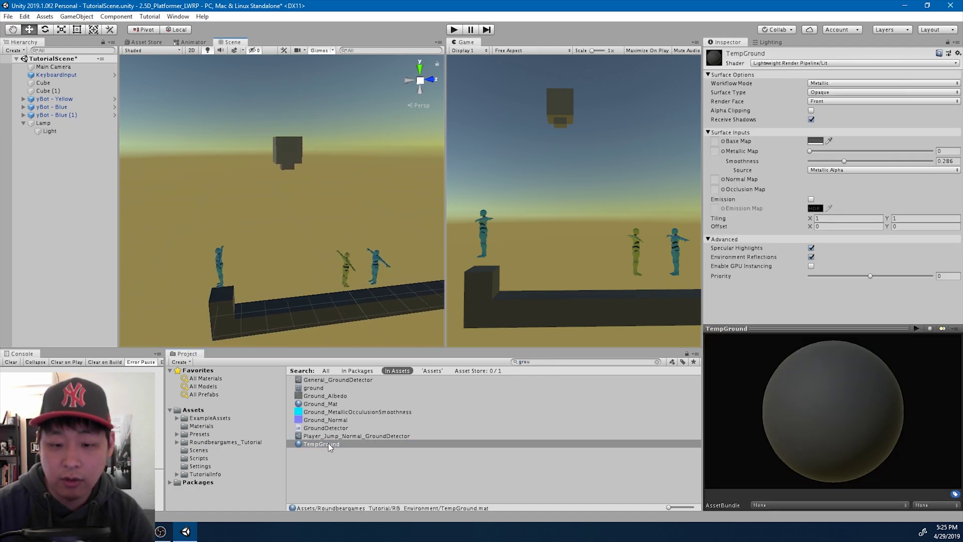
left_click_drag(329, 447, 290, 152)
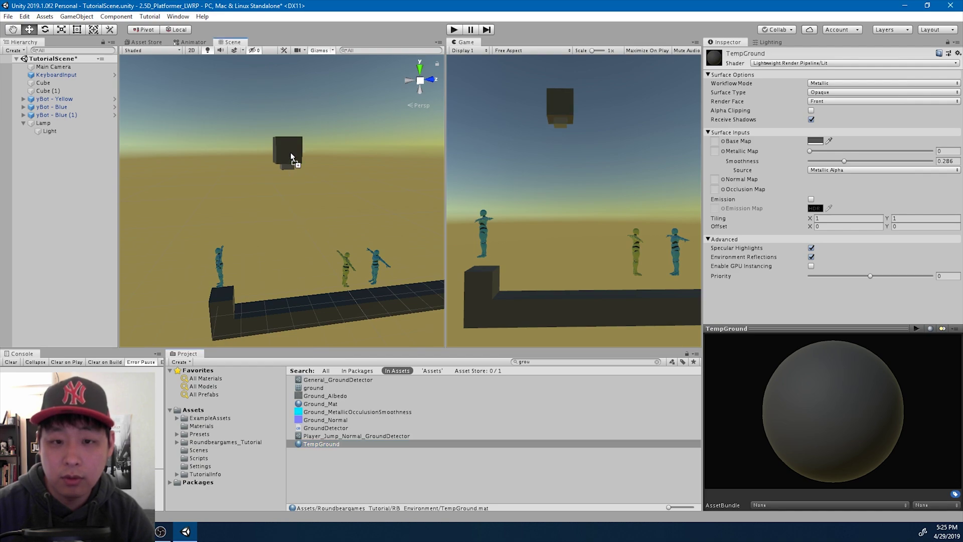
left_click(417, 444)
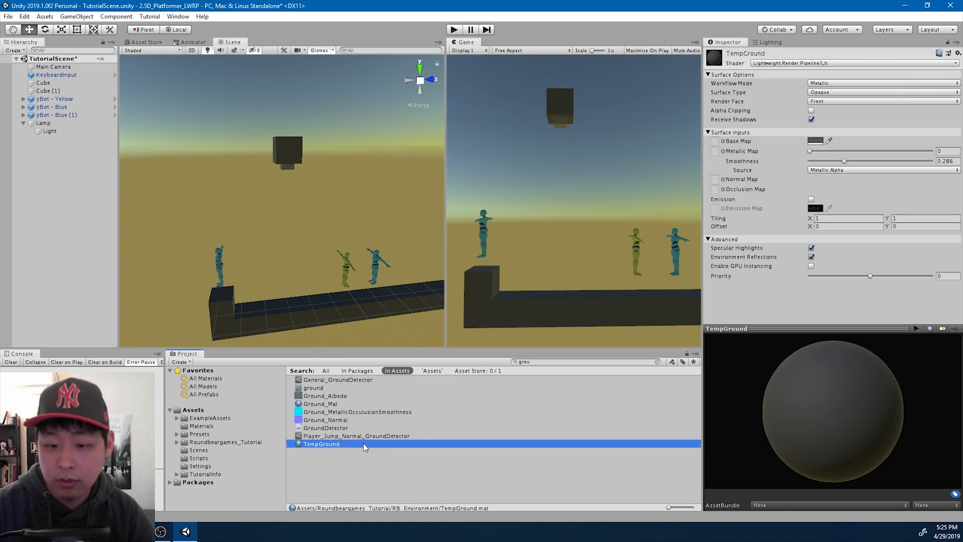
Create a new material named Light_Green in the RB_Environment folder.
left_click(658, 363)
left_click(378, 419)
right_click(332, 408)
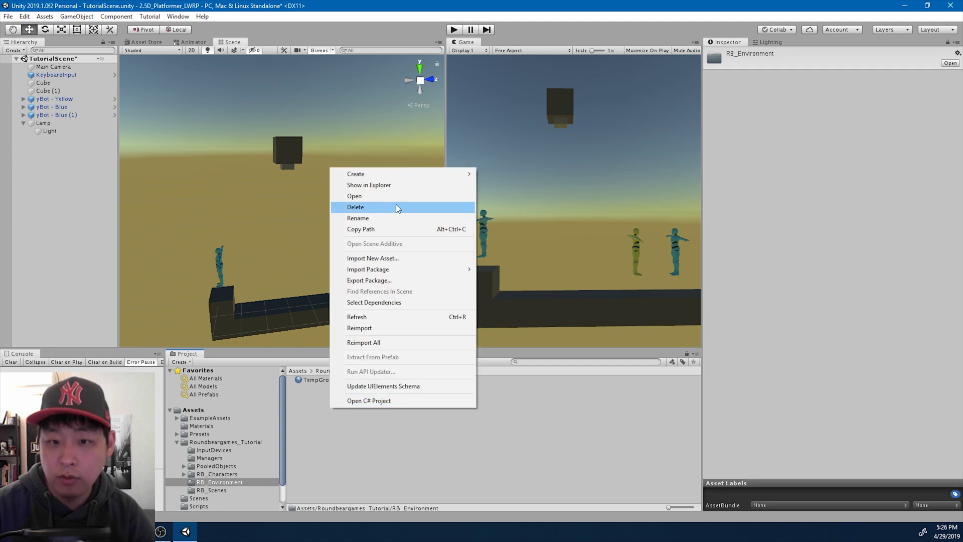
mouse_move(402, 173)
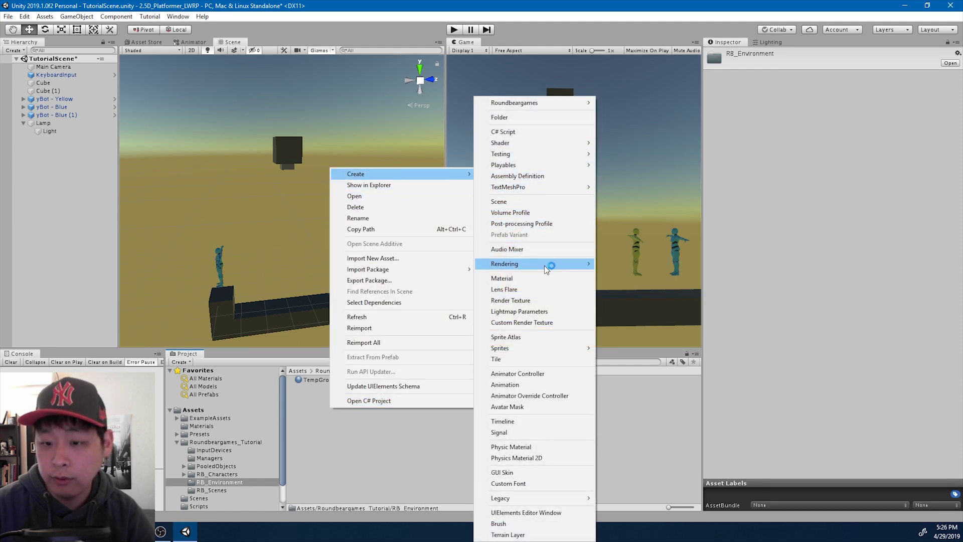
left_click(537, 280)
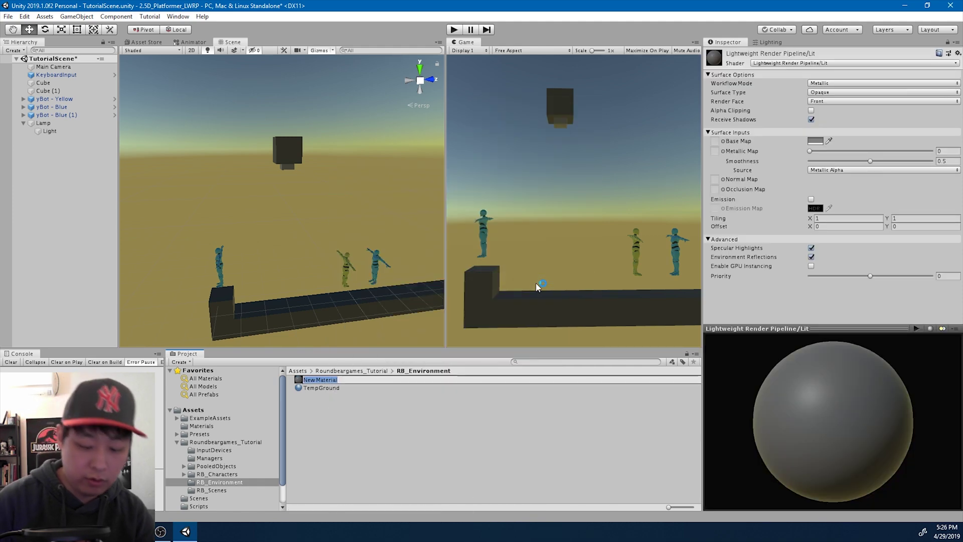
type("Light_Green")
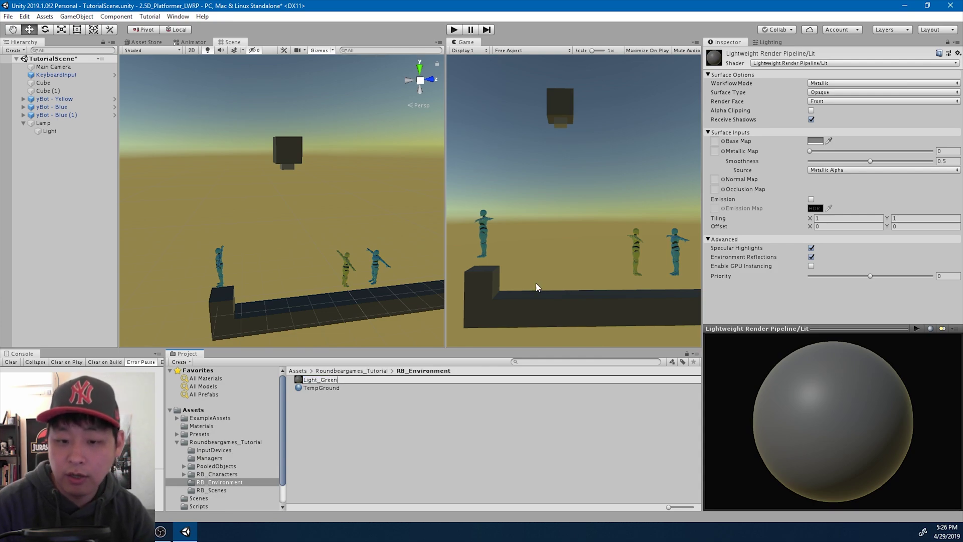
key("Return")
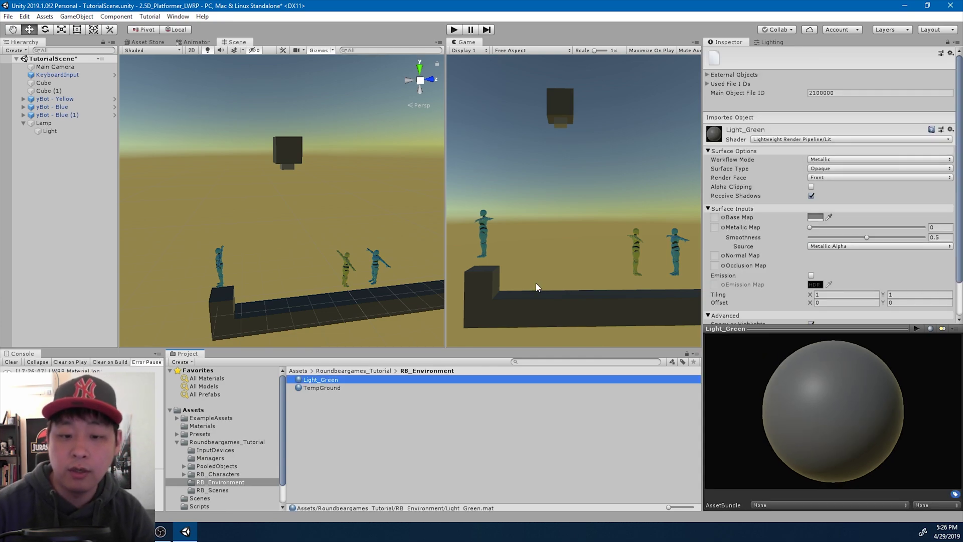
Set Light_Green's base colour to pure white.
scroll(803, 161, "down", 2)
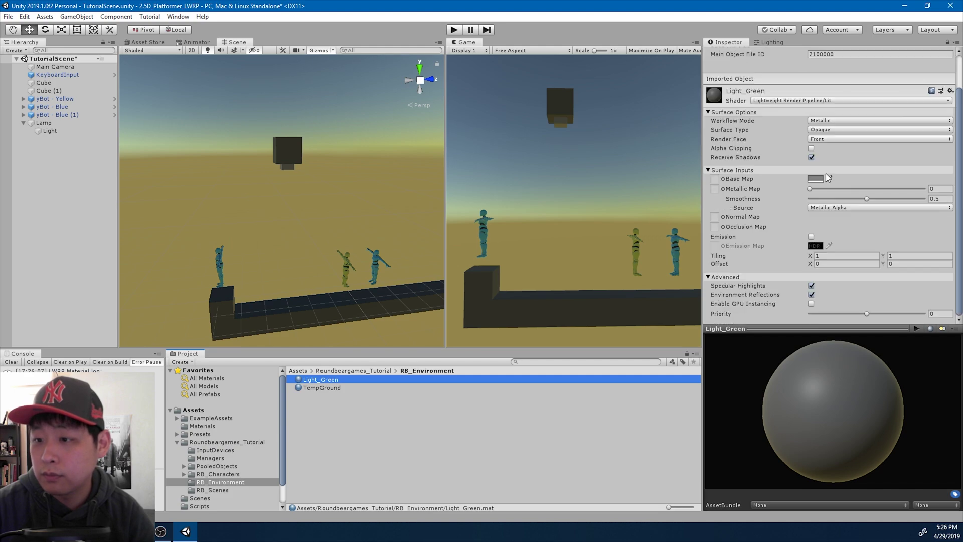
left_click(816, 179)
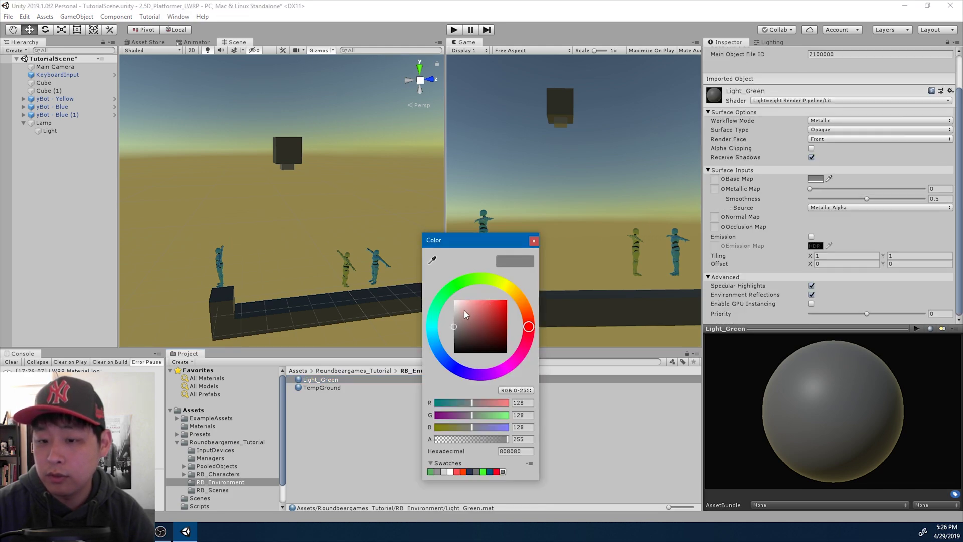
left_click_drag(465, 310, 431, 293)
left_click(534, 241)
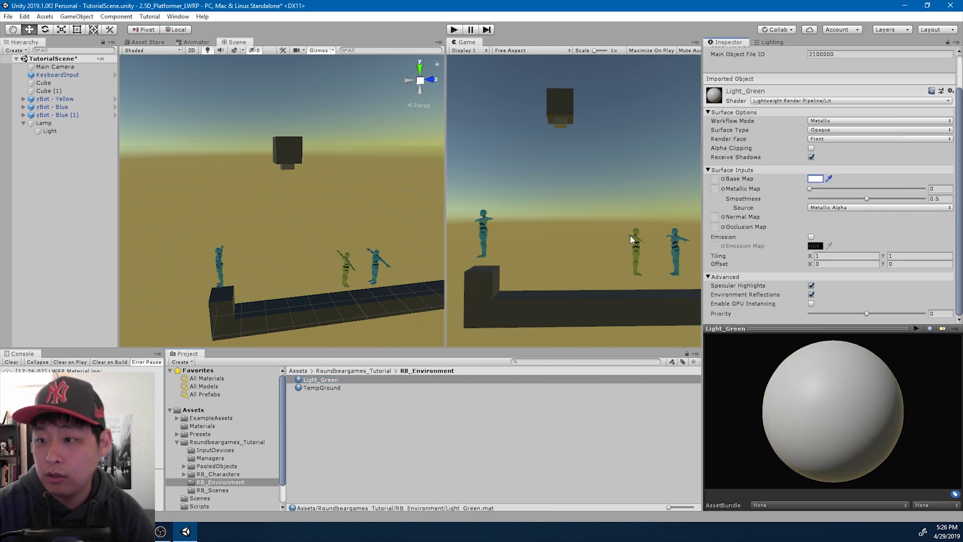
Enable emission on Light_Green with a vivid green colour at intensity 0.5.
left_click(812, 236)
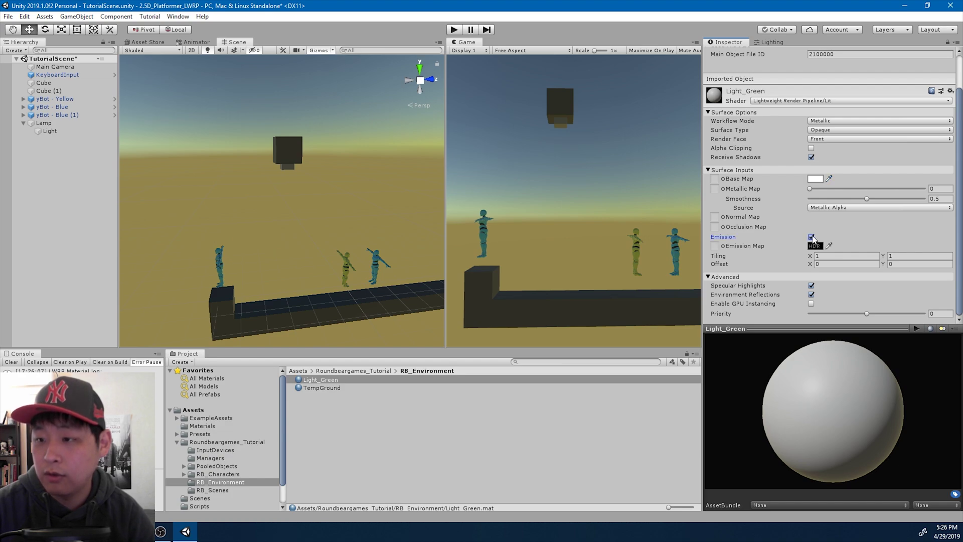
left_click(817, 246)
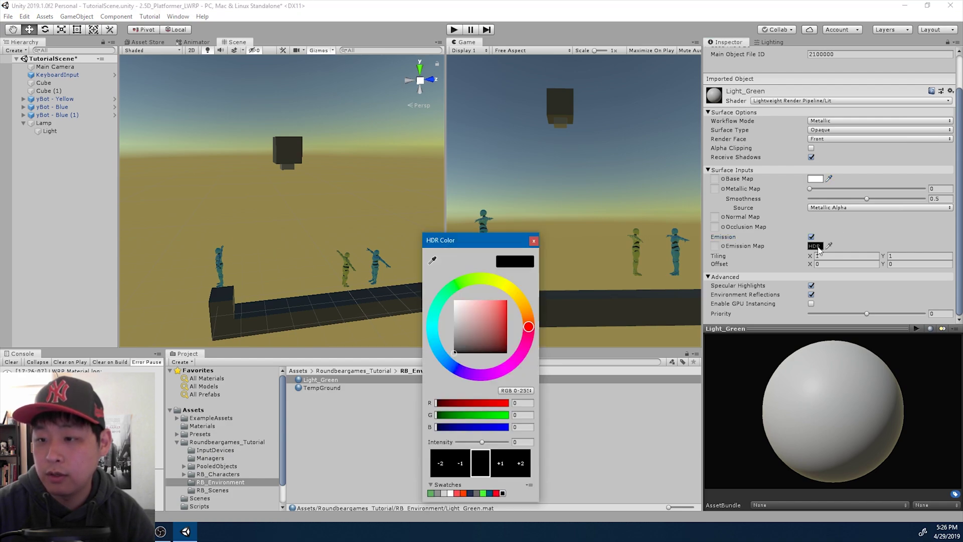
left_click(462, 279)
left_click_drag(485, 306, 531, 307)
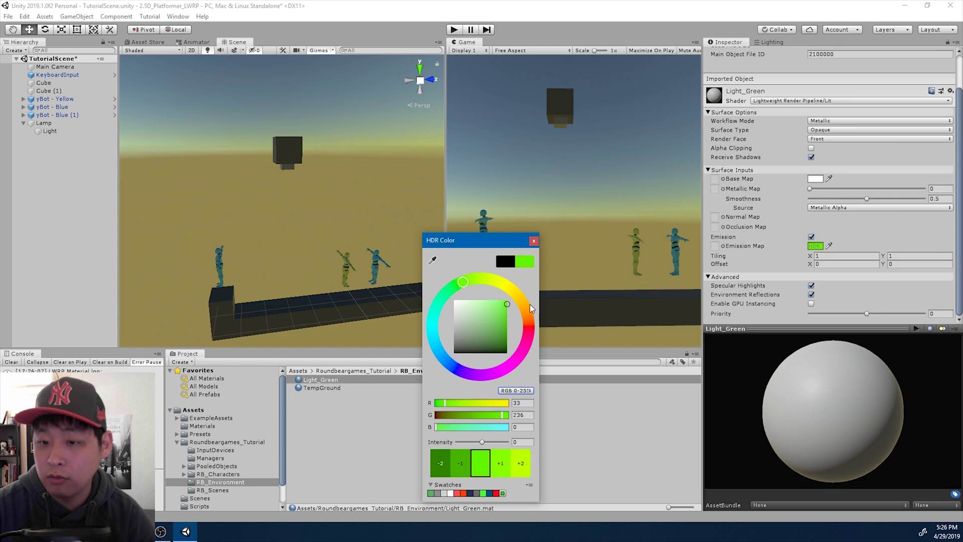
left_click(523, 441)
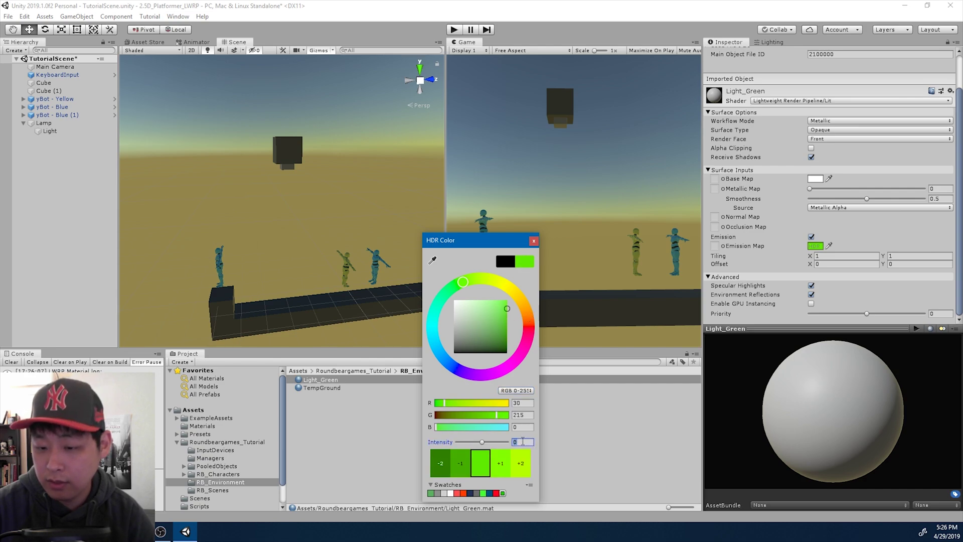
type("0.5")
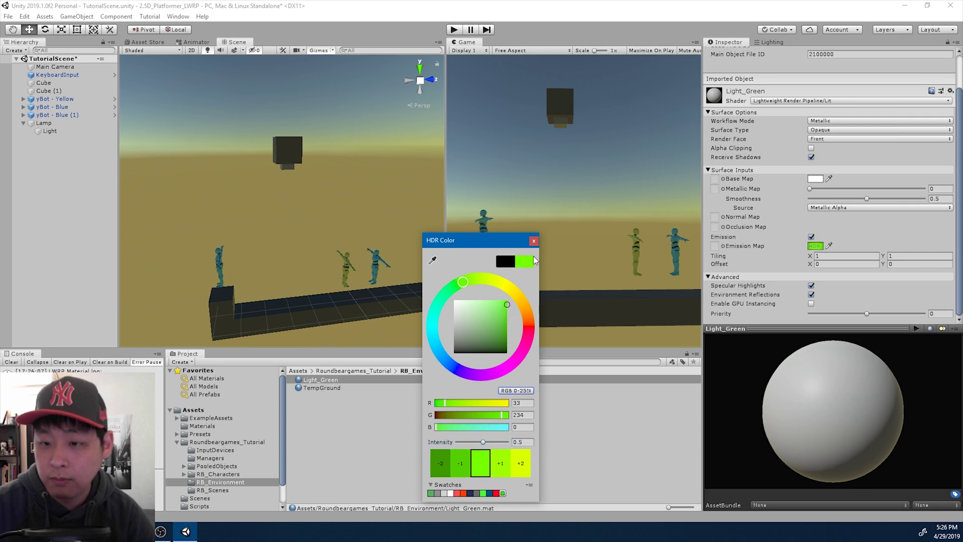
left_click(534, 241)
Apply Light_Green to the Lamp's Light block and compare it against TempGround.
left_click(319, 380)
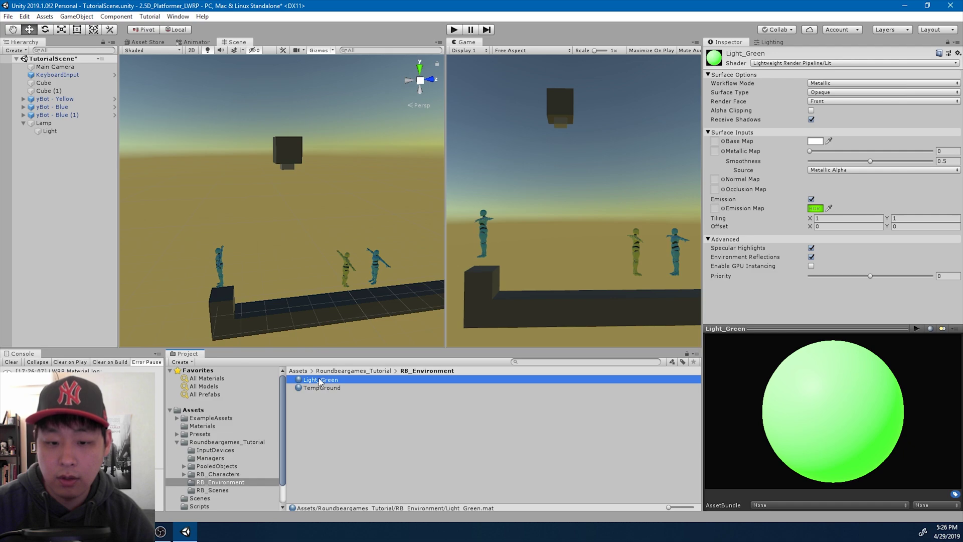
left_click_drag(319, 381, 287, 170)
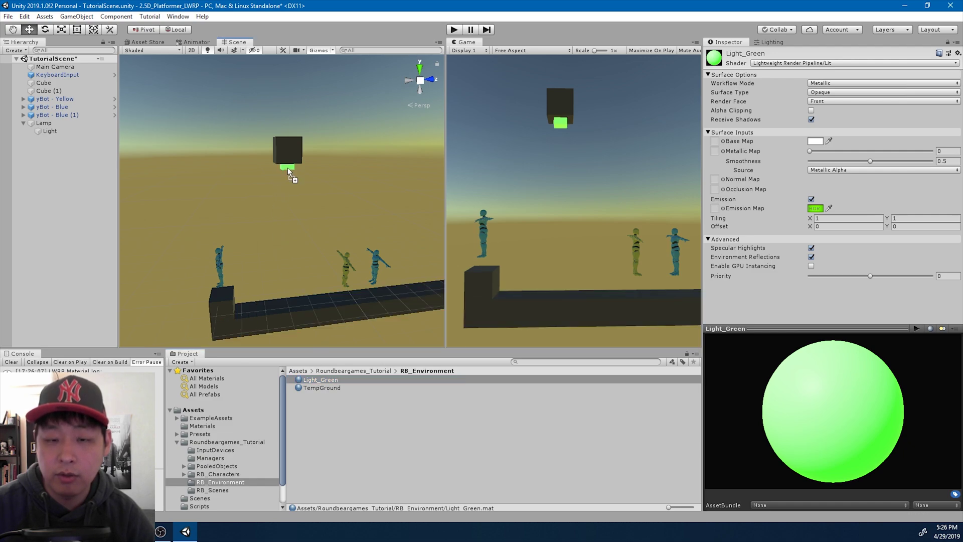
left_click(409, 405)
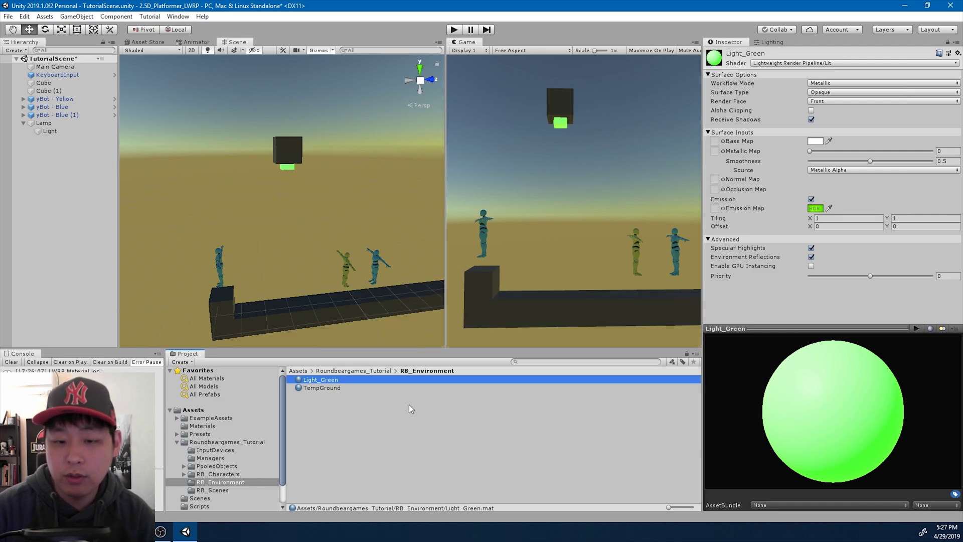
left_click(338, 389)
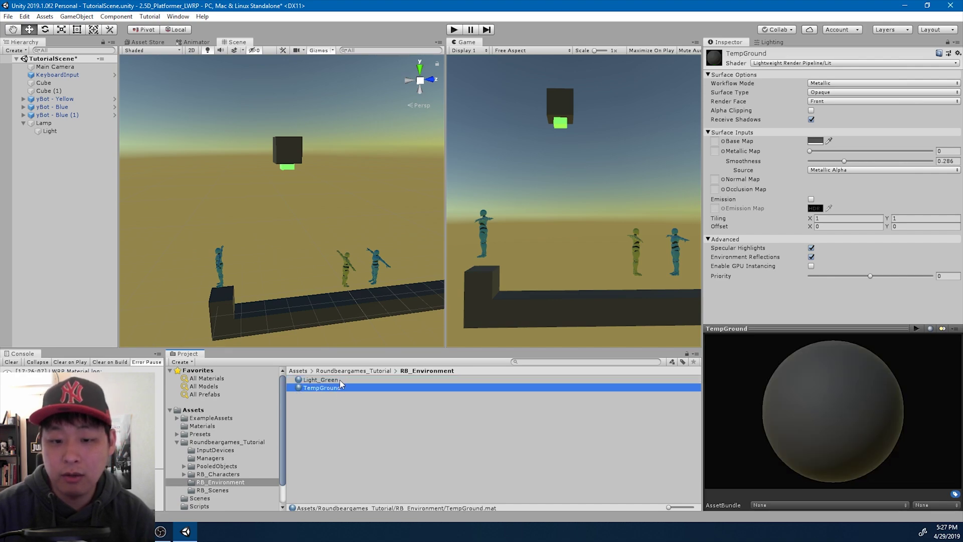
left_click(339, 380)
left_click(341, 388)
left_click(339, 381)
left_click(341, 389)
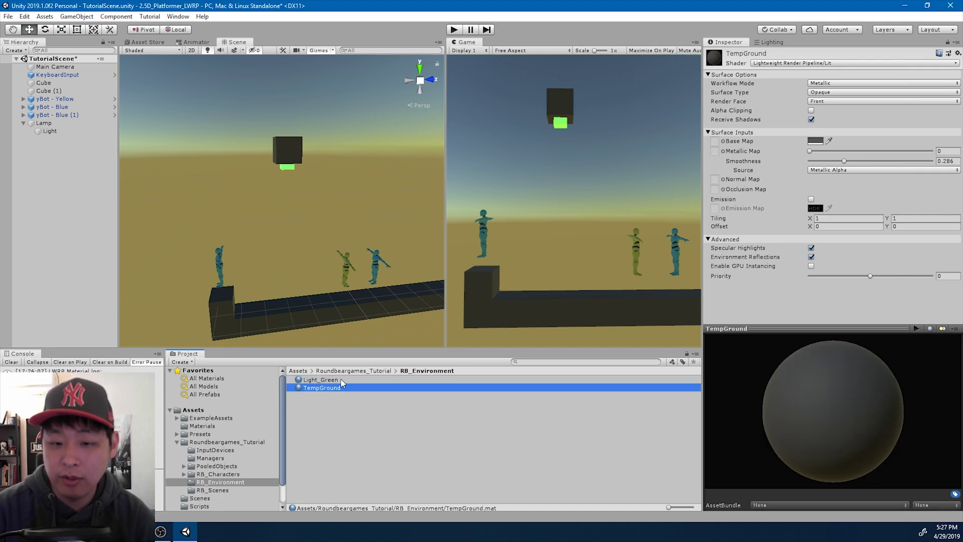
left_click(341, 380)
left_click(339, 388)
left_click(339, 381)
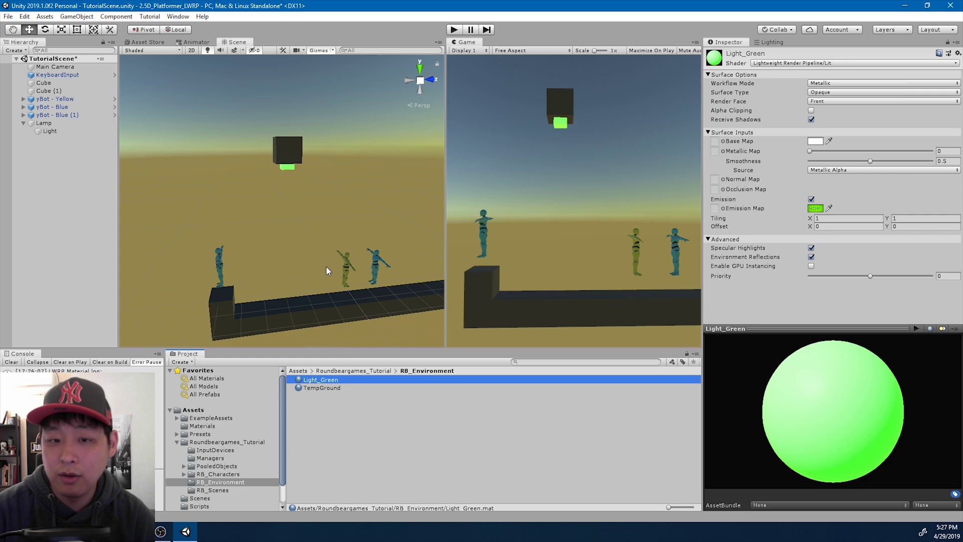
scroll(330, 246, "up", 4)
right_click_drag(330, 241, 287, 145)
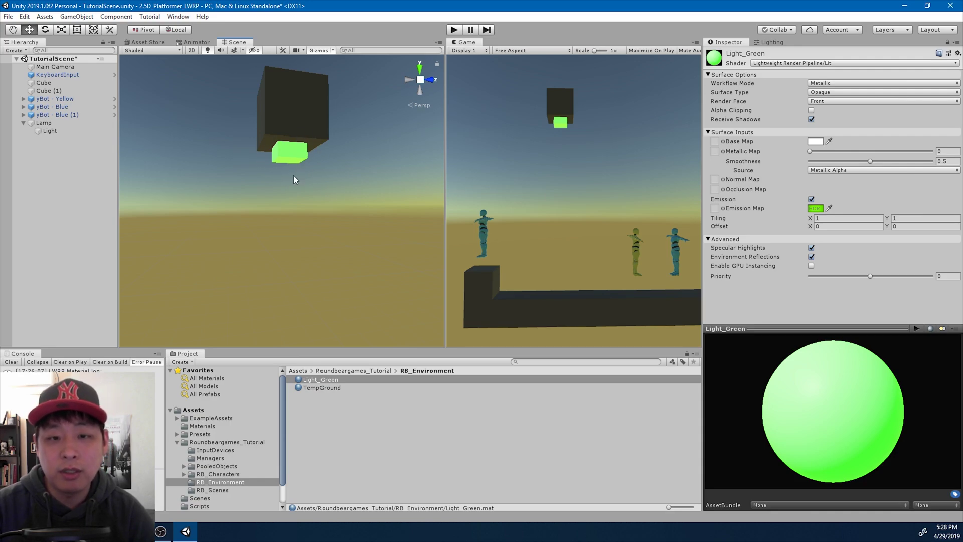
Add a Post-process Layer to Main Camera, setting its layer and volume blending layer to PostProcessing.
left_click(70, 68)
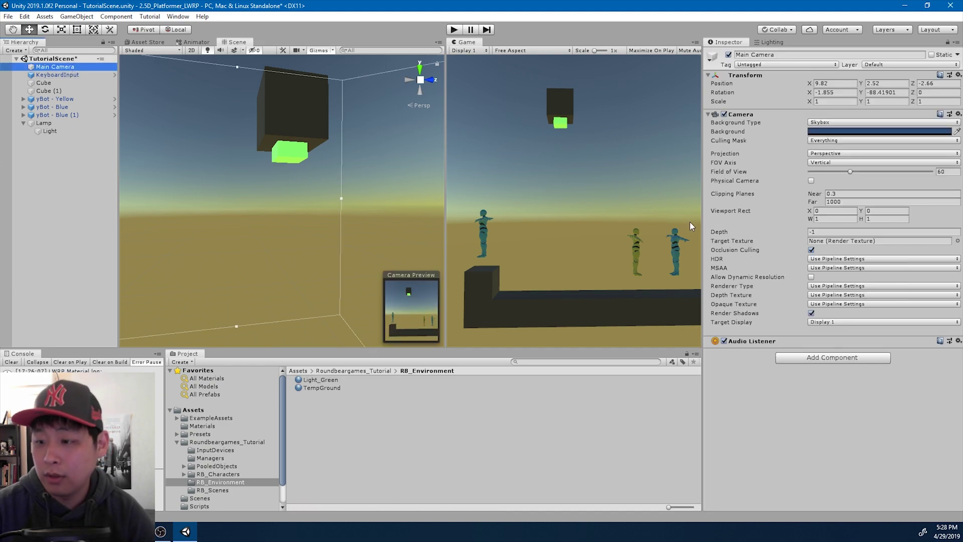
left_click(816, 359)
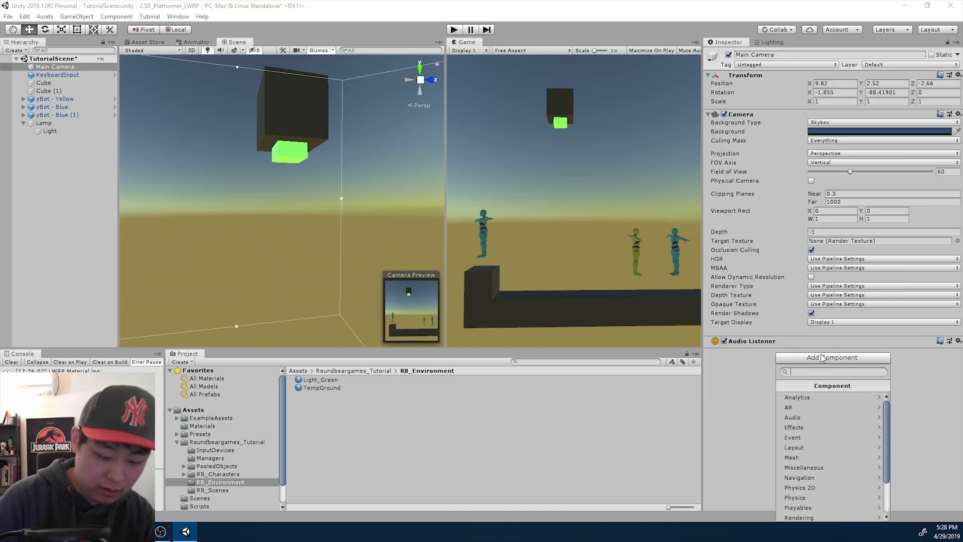
type("post")
key("Down")
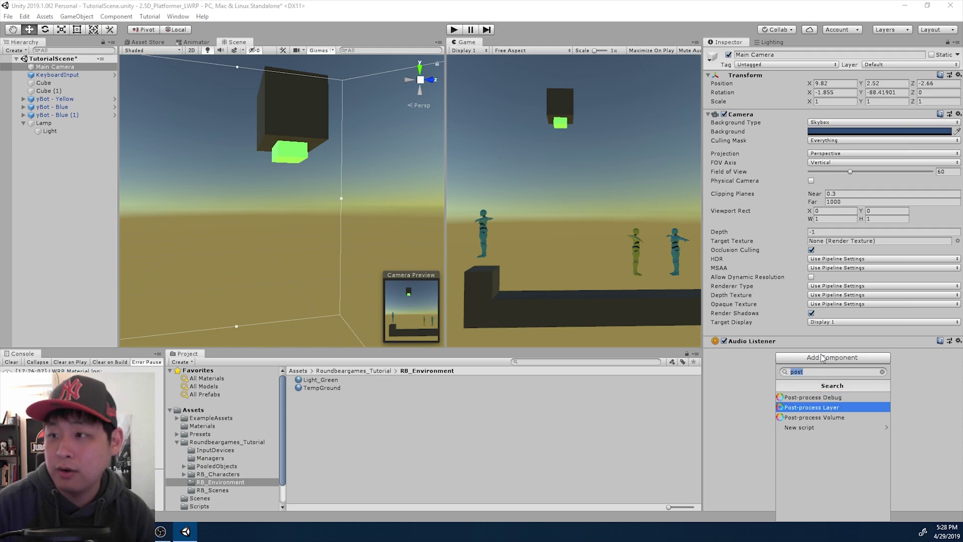
key("Return")
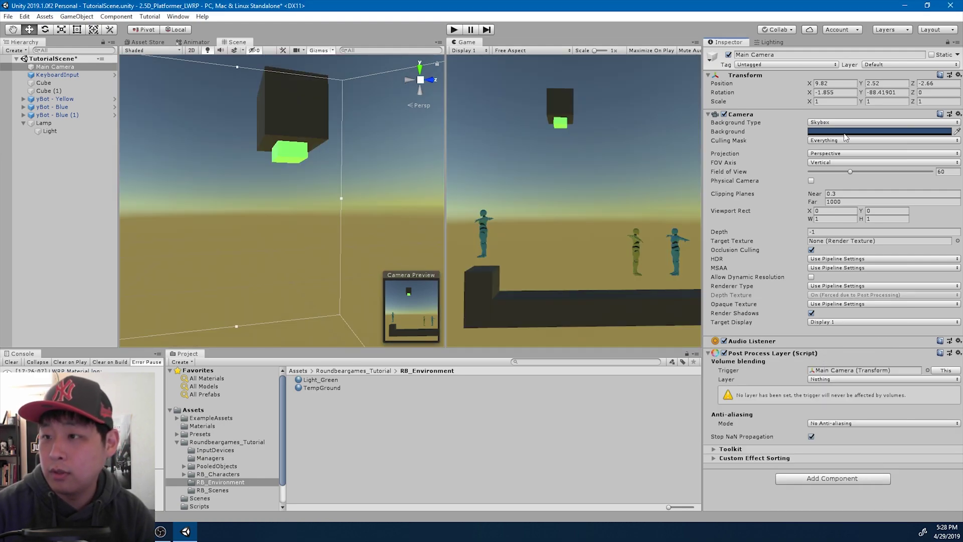
left_click(900, 66)
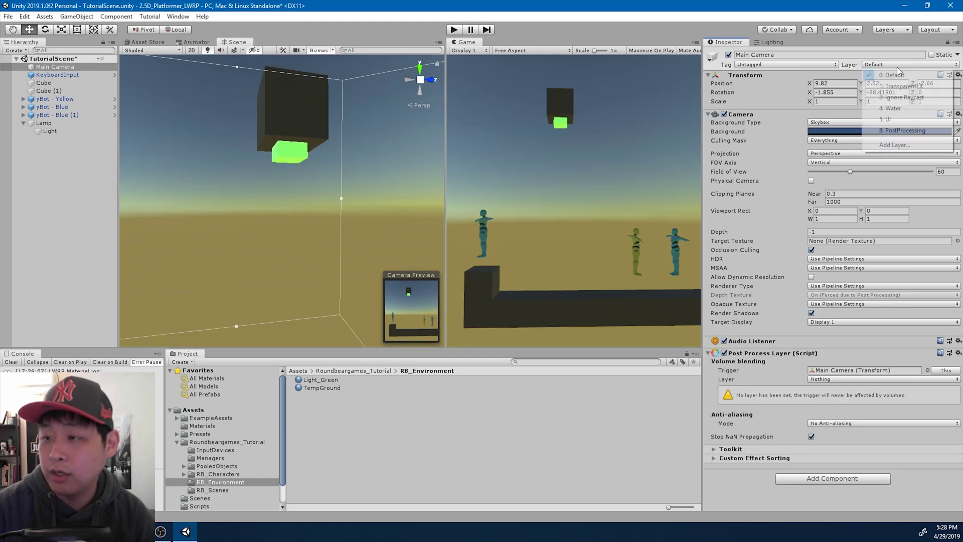
left_click(892, 131)
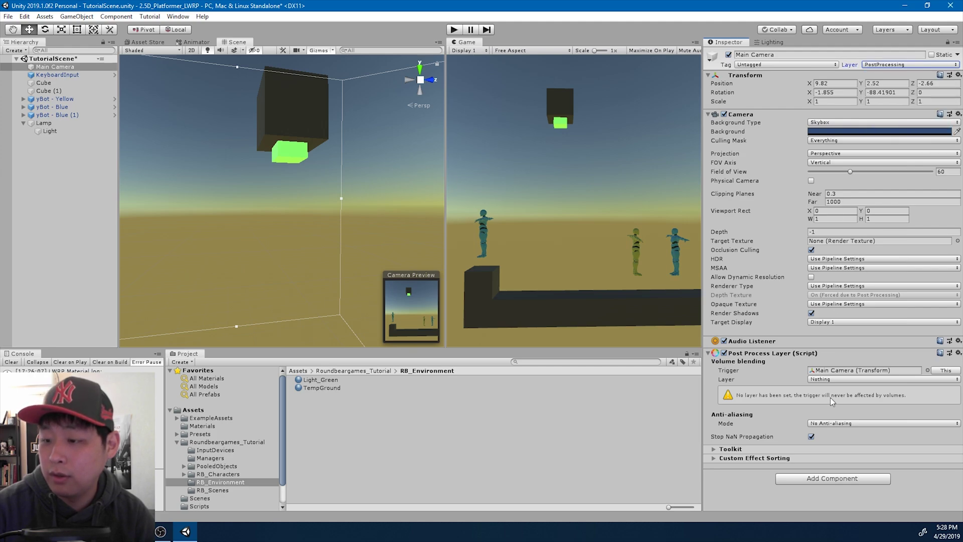
left_click(831, 380)
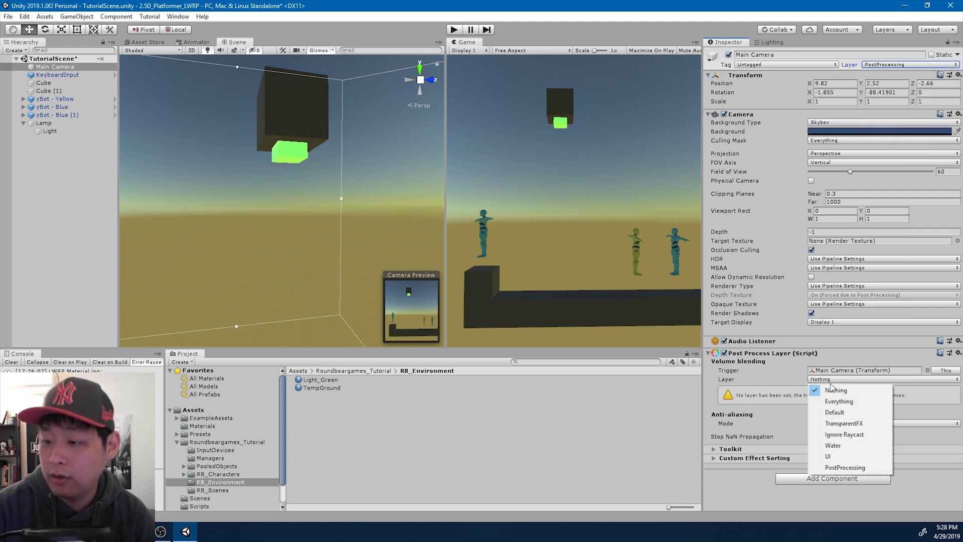
left_click(844, 466)
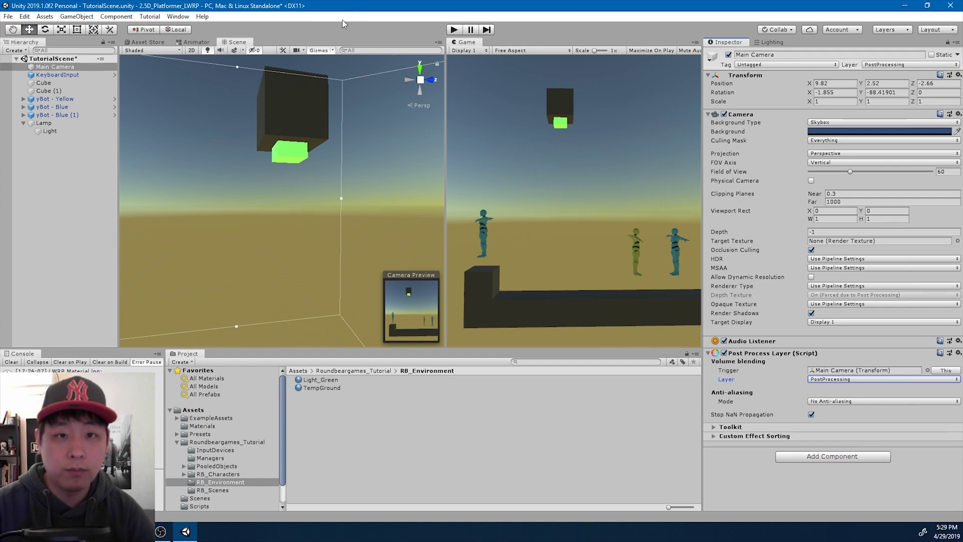
Create an empty object named PostProcVolume with a global Post Process Volume component.
right_click(79, 182)
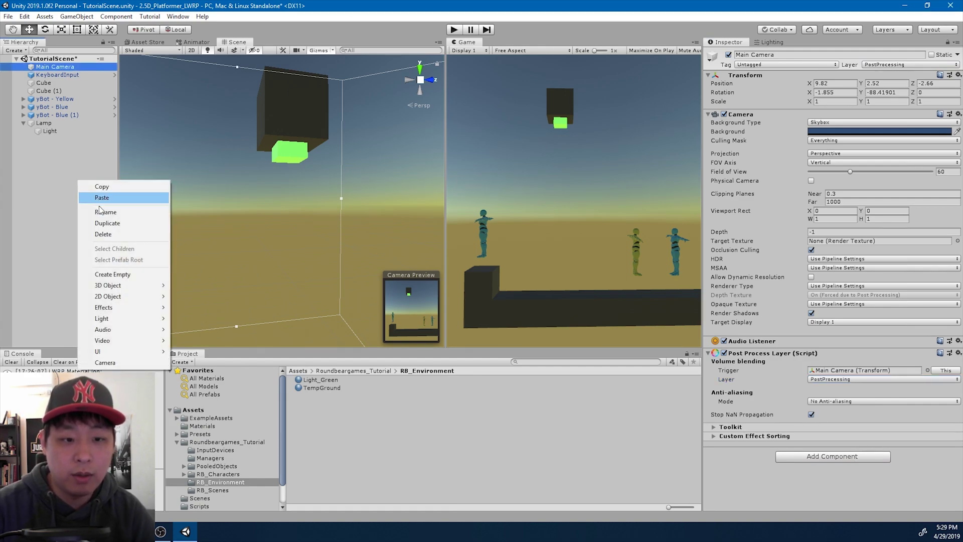
left_click(117, 275)
type("Post")
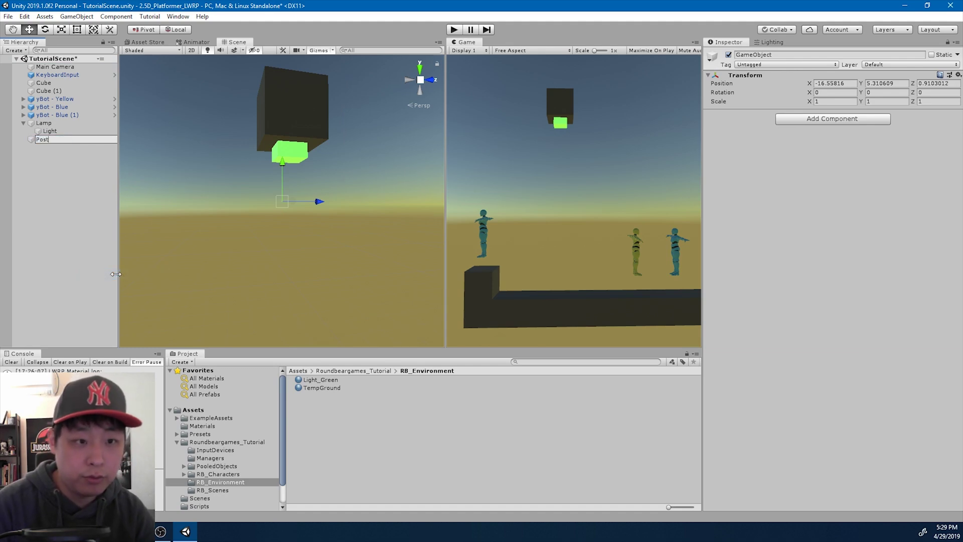
type("ProcVolume")
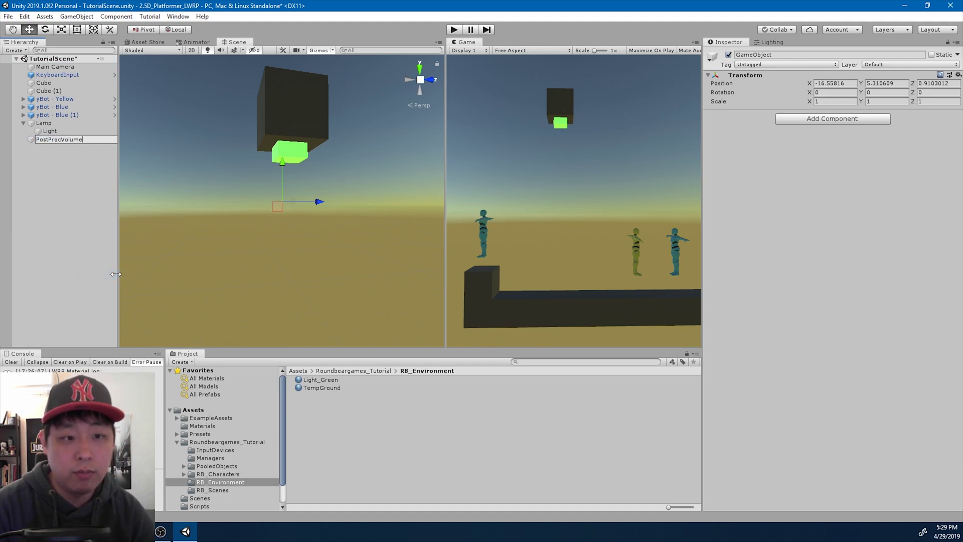
key("Return")
left_click(802, 122)
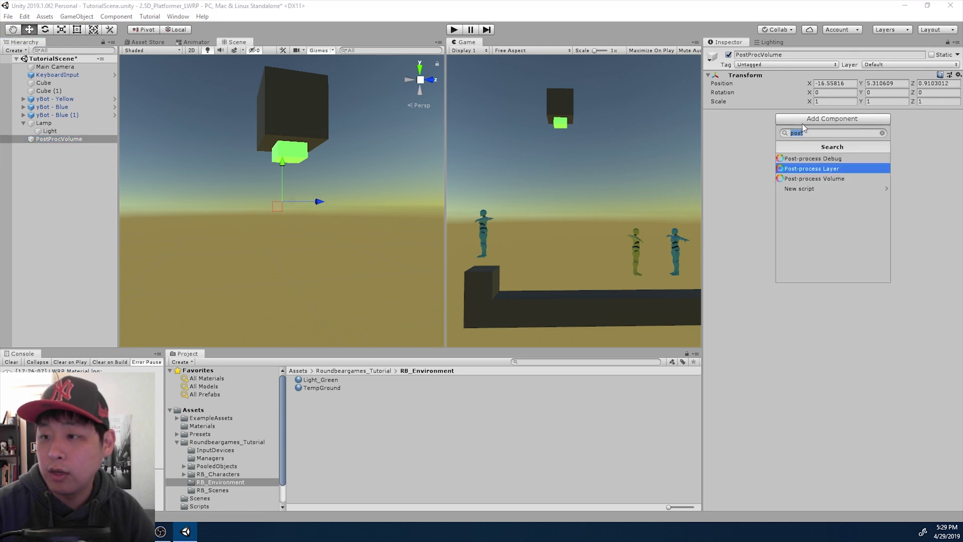
left_click(823, 181)
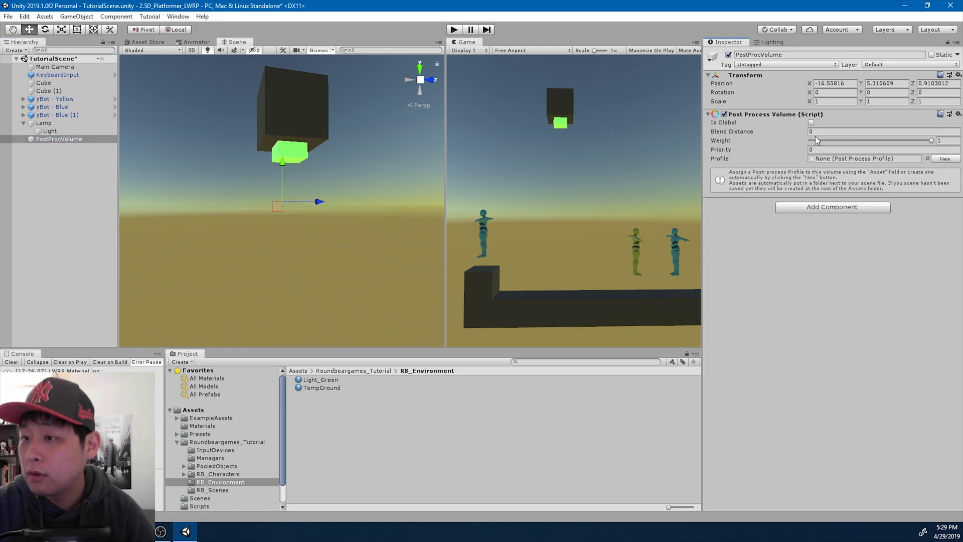
left_click(812, 123)
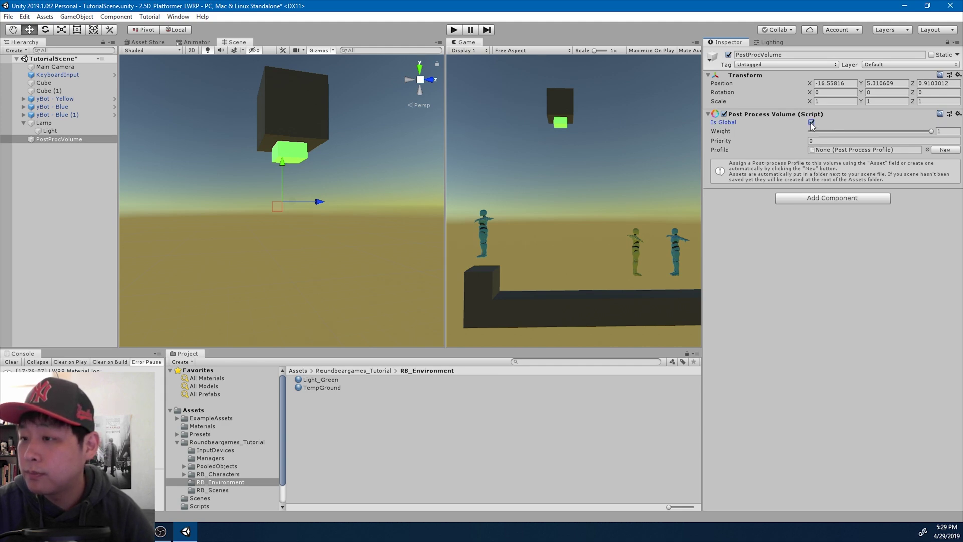
Create a new profile for the volume and rename it RB_PostProcProfile.
left_click(946, 150)
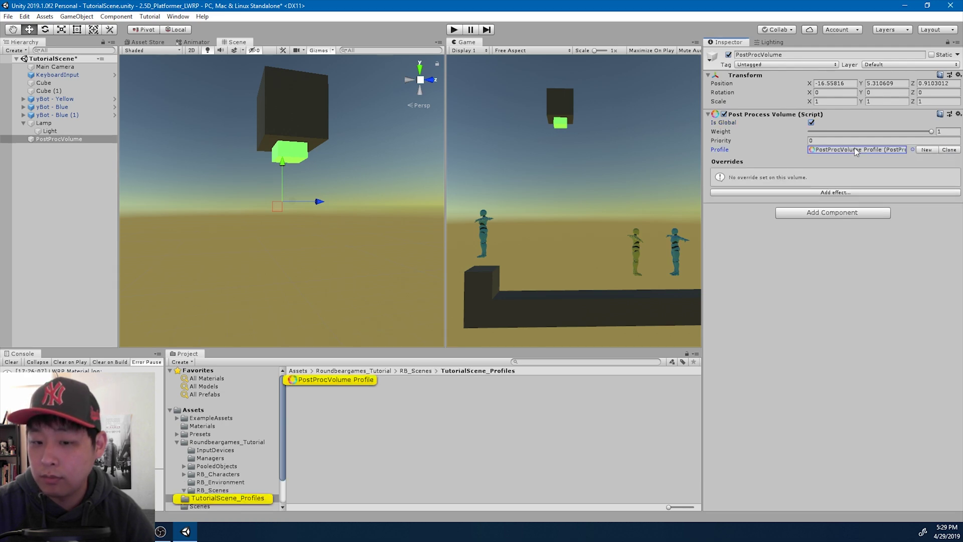
left_click(345, 380)
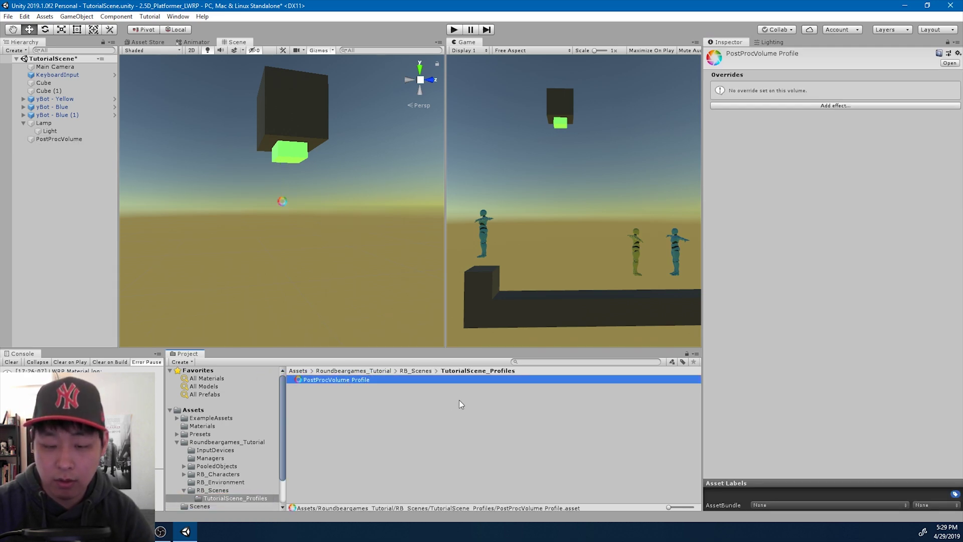
key("F2")
type("RB")
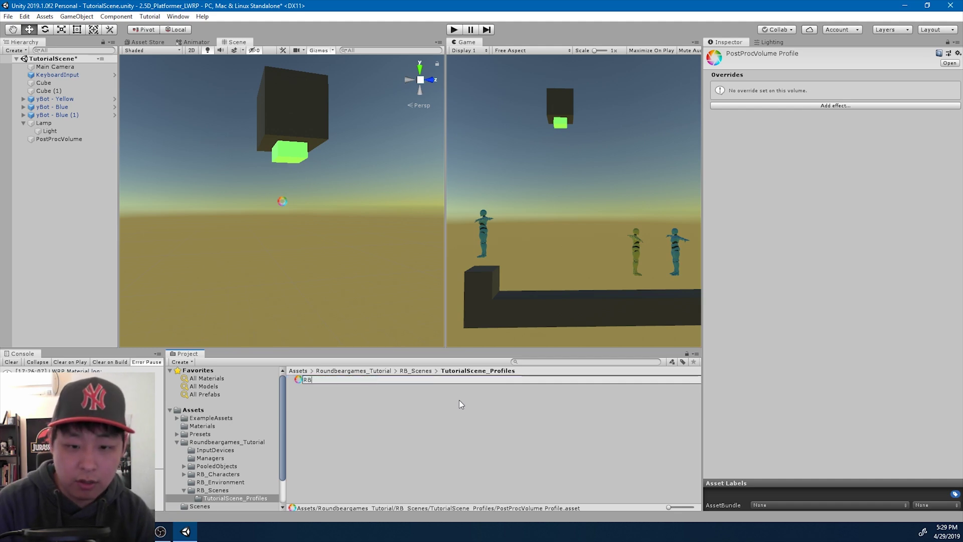
type("_PostPro")
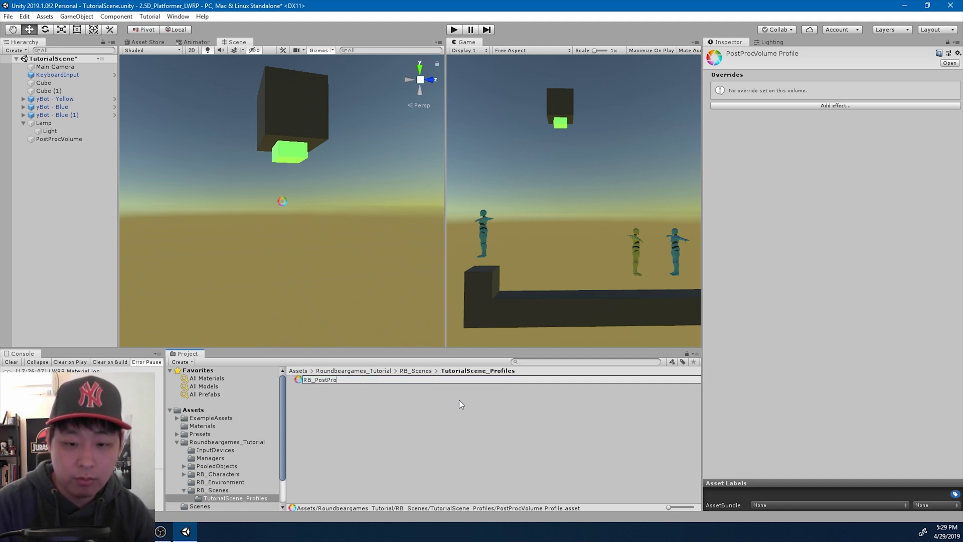
type("cProfile")
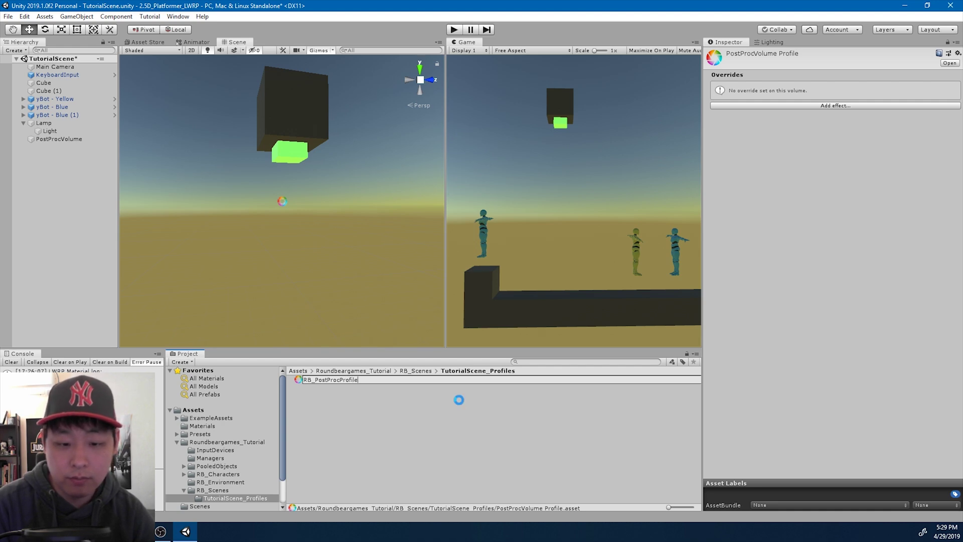
key("Return")
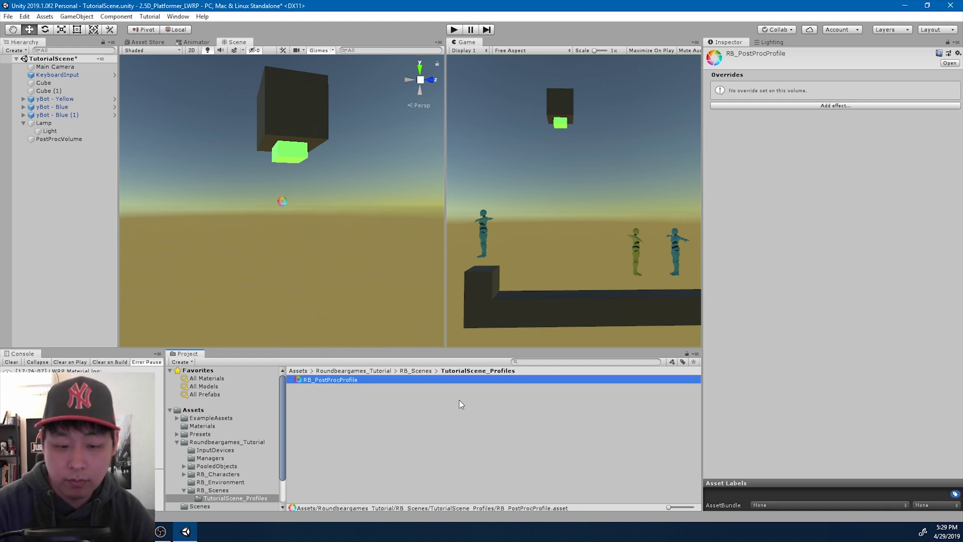
Add a Bloom effect with Intensity and Threshold overridden to 0.5 and Fast Mode enabled.
left_click(79, 139)
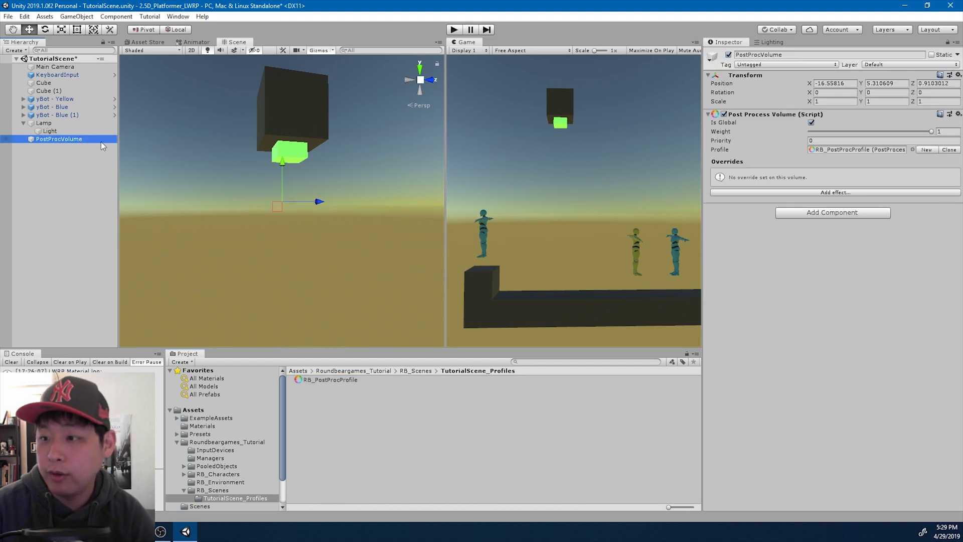
left_click(809, 193)
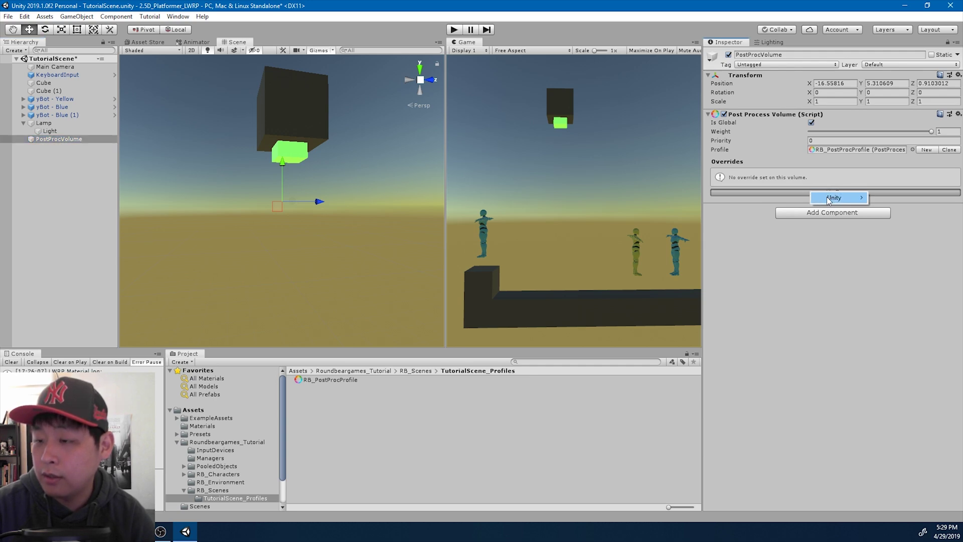
mouse_move(831, 199)
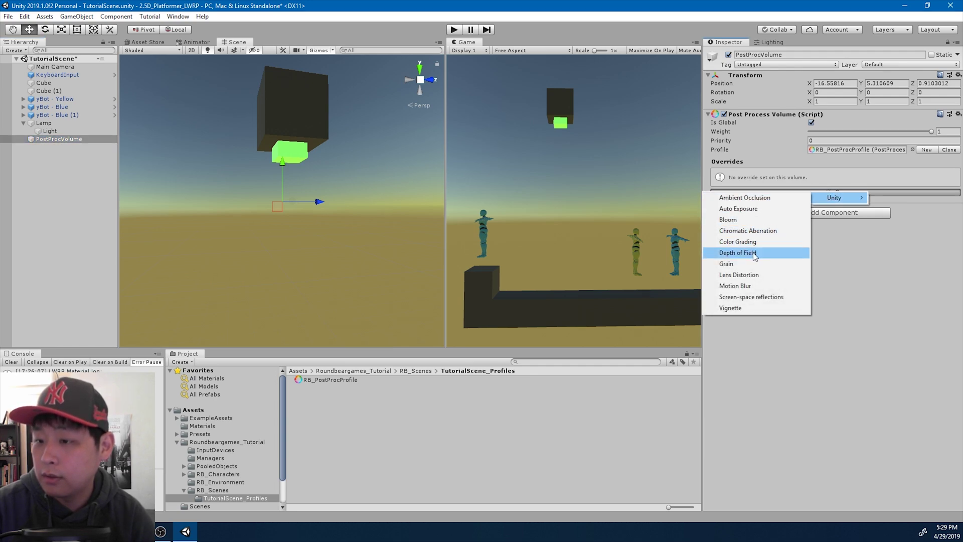
left_click(749, 221)
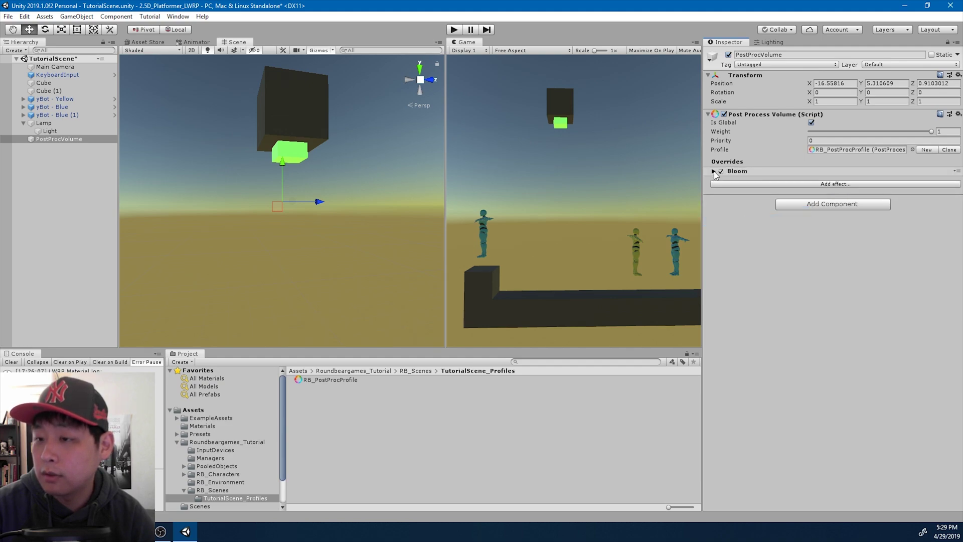
left_click(715, 171)
left_click(714, 199)
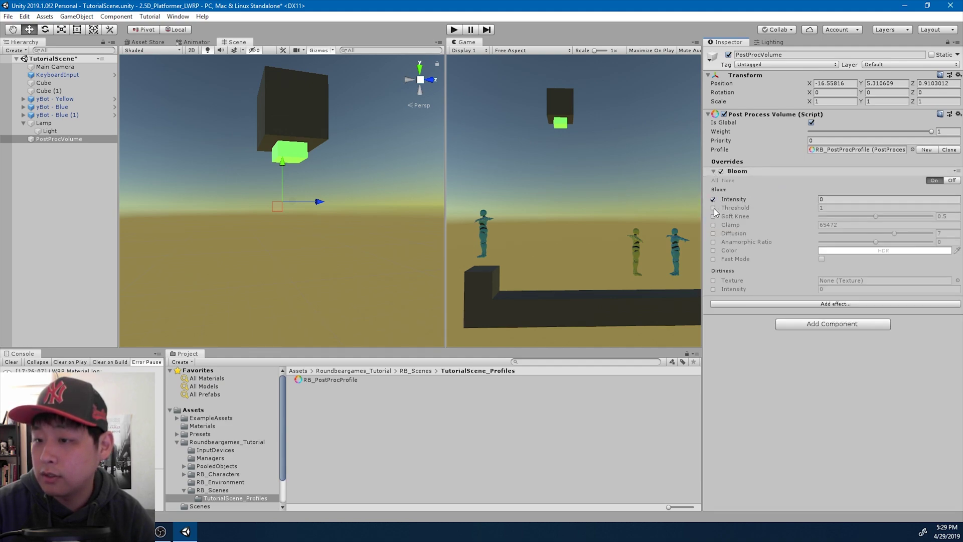
left_click(714, 208)
left_click(852, 200)
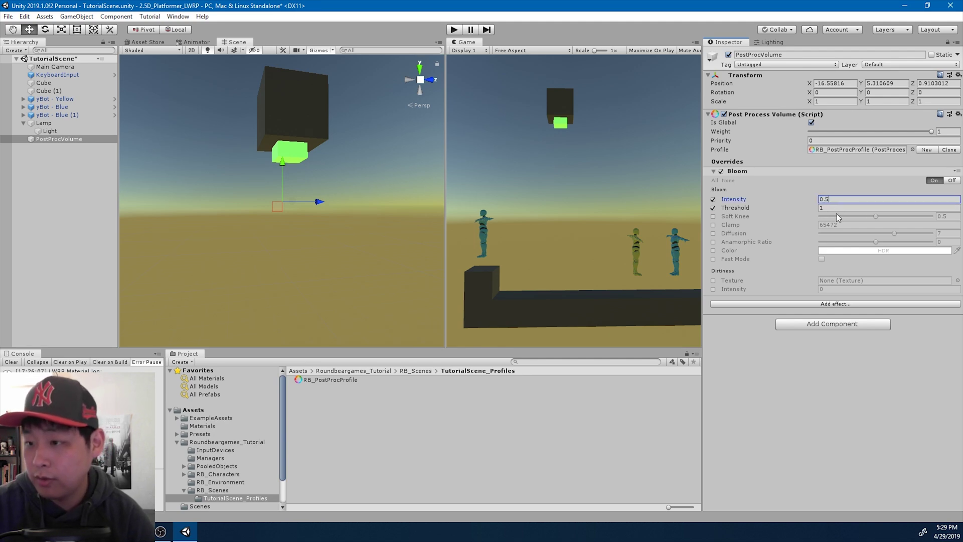
left_click(840, 208)
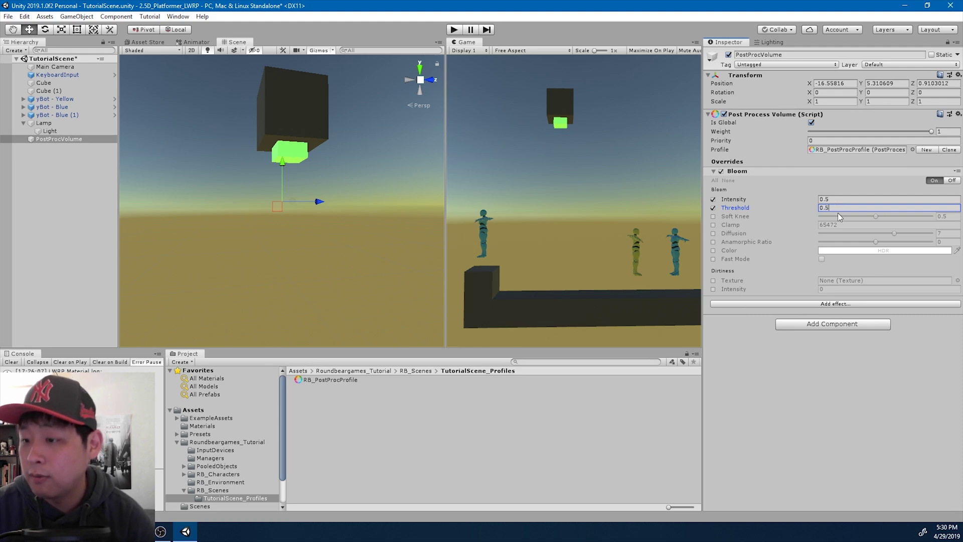
left_click(832, 357)
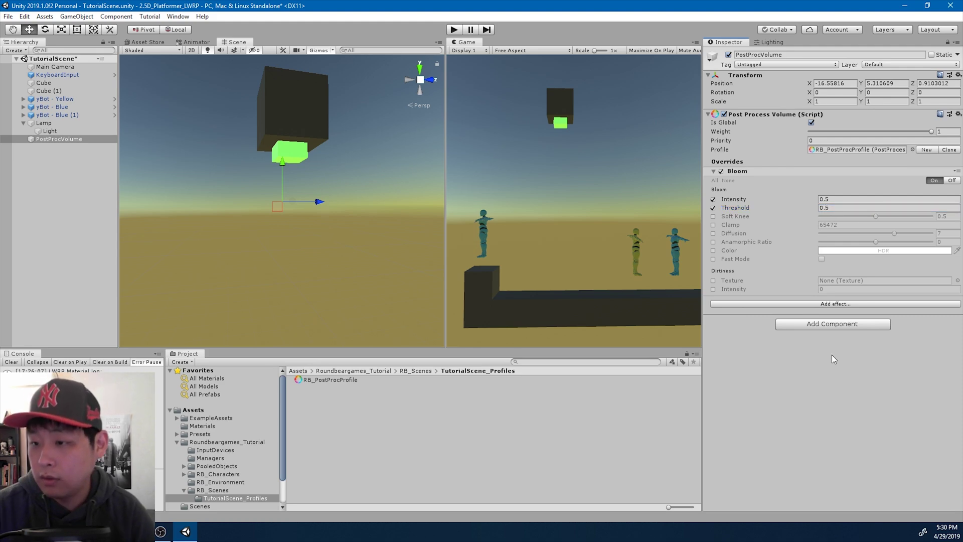
left_click(713, 259)
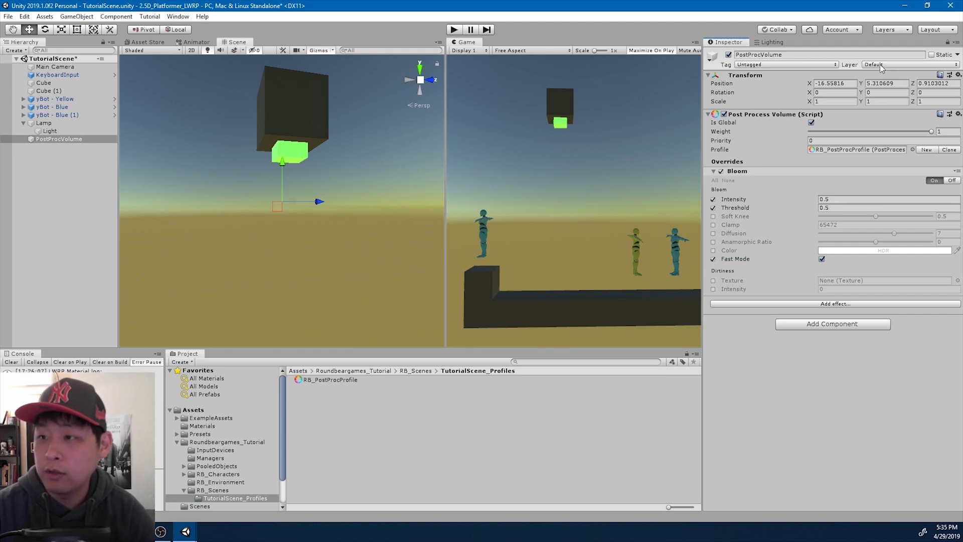
Move PostProcVolume to the PostProcessing layer, preview stronger bloom, then restore Intensity 0.5.
left_click(881, 66)
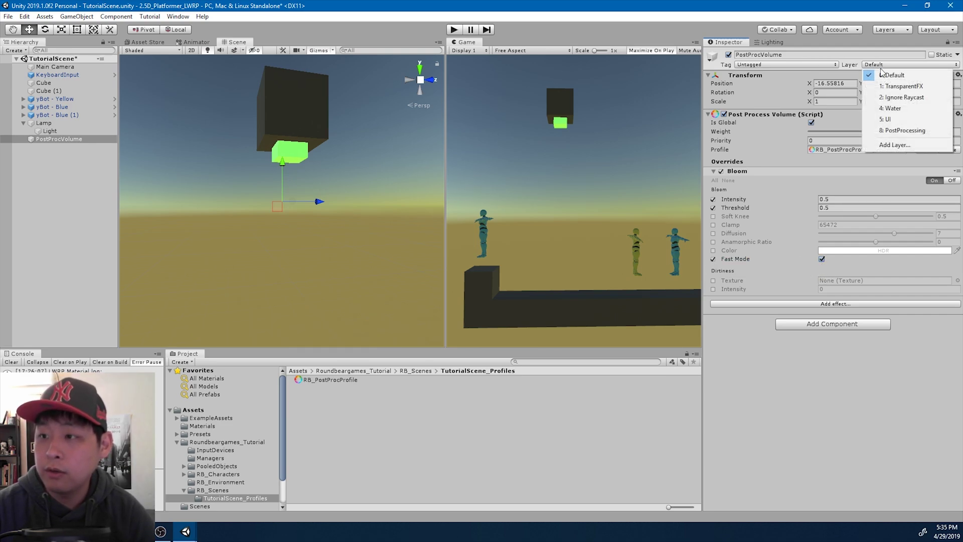
left_click(902, 131)
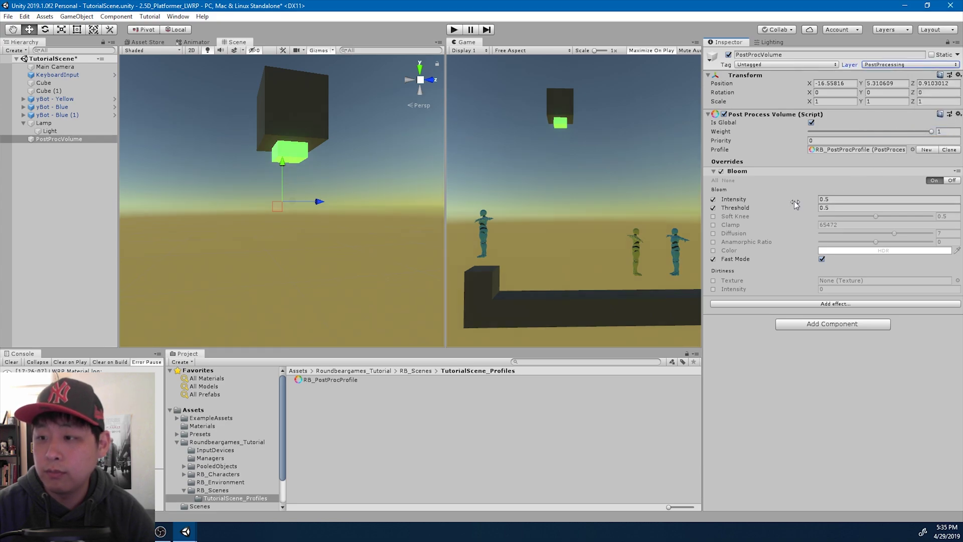
left_click_drag(804, 197, 855, 198)
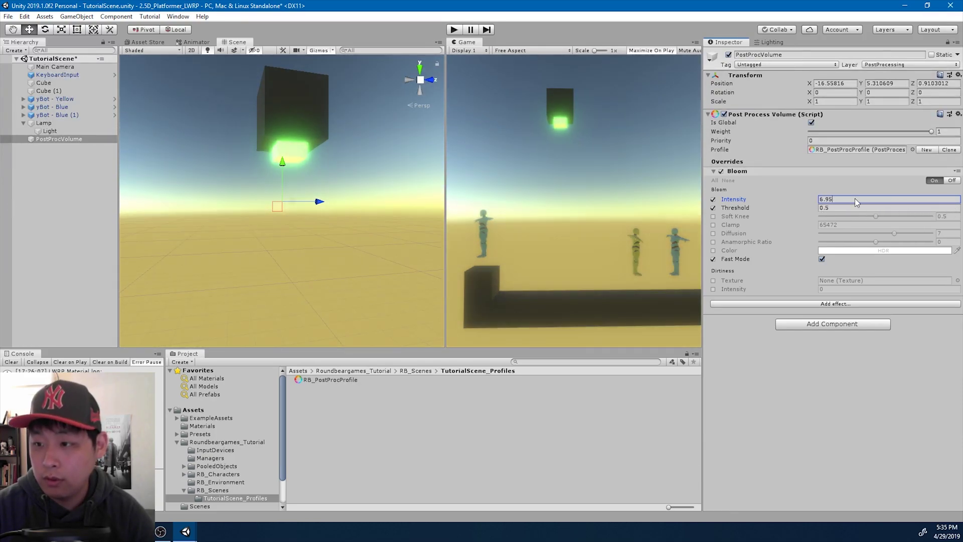
left_click(855, 198)
type("0.5")
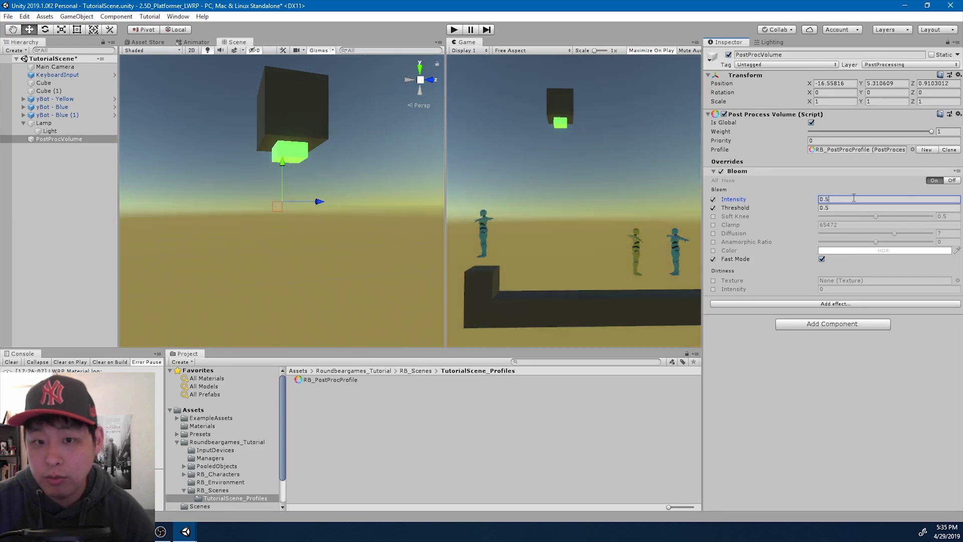
left_click(547, 361)
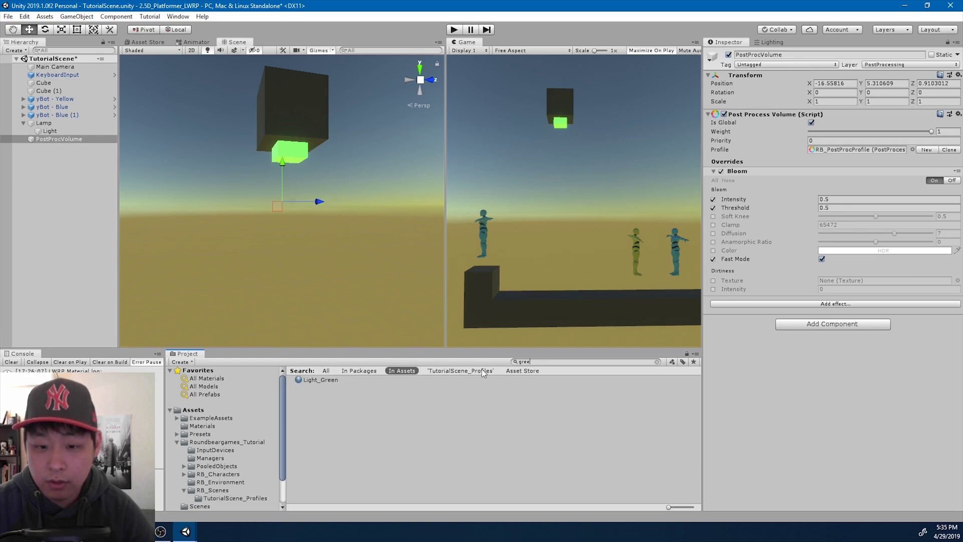
Set the Light_Green emission colour's HDR intensity to 1.6.
left_click(329, 382)
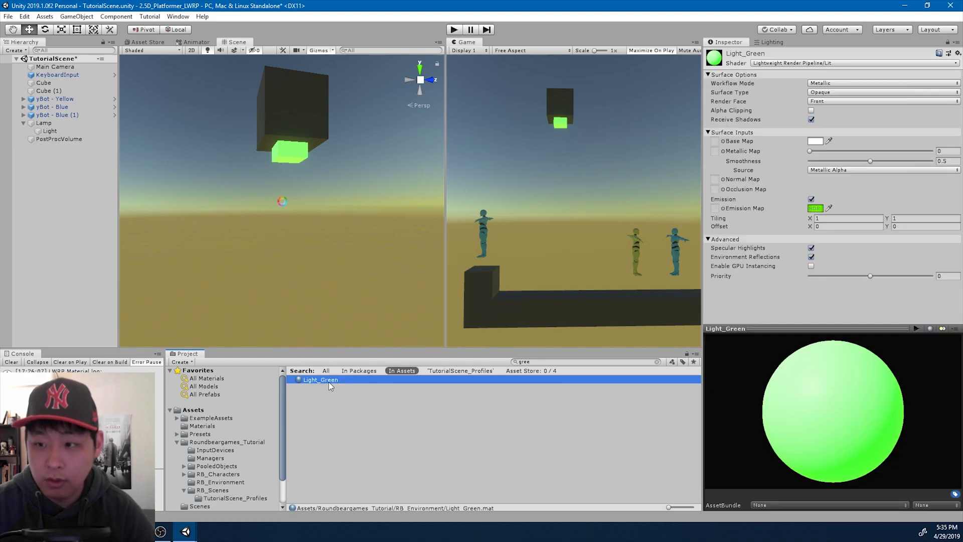
left_click(815, 209)
left_click_drag(484, 442, 488, 446)
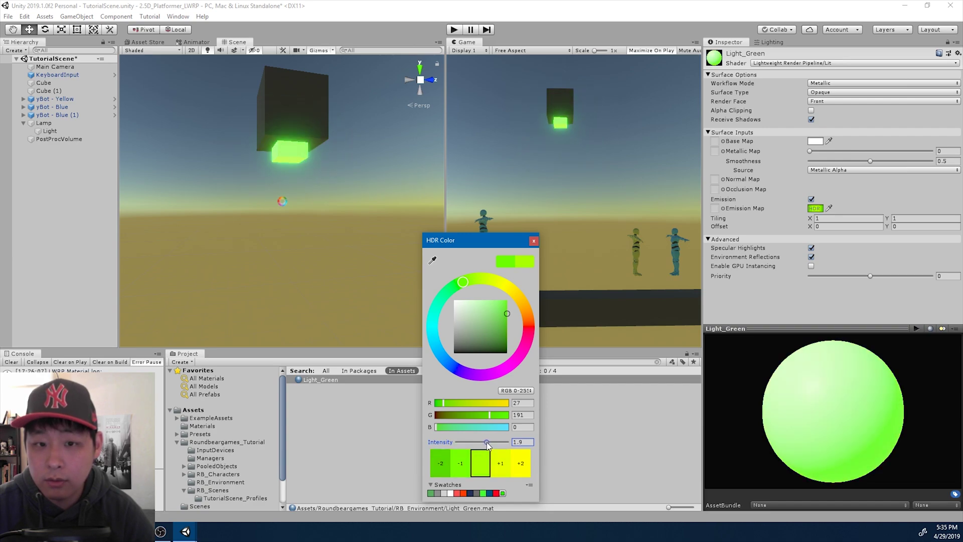
double_click(527, 444)
type("1.6")
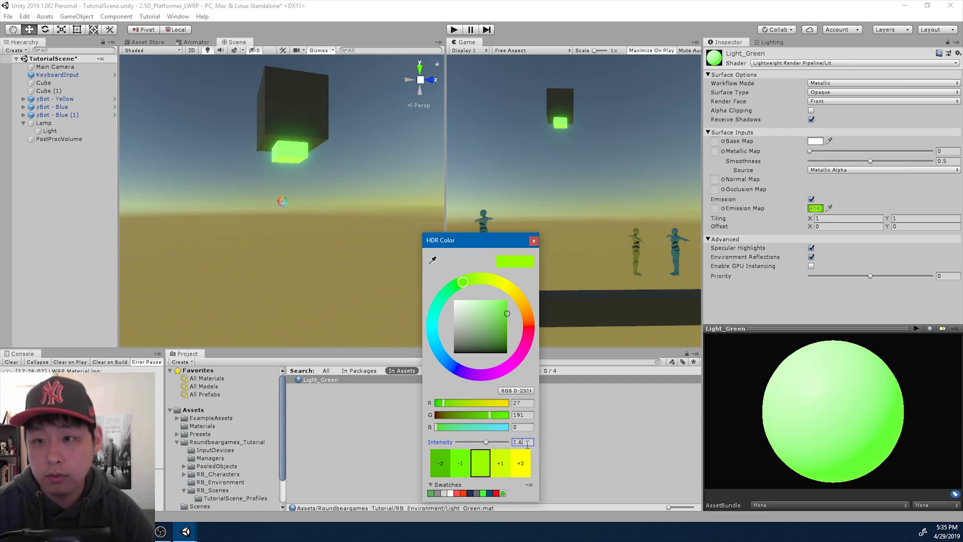
left_click(533, 242)
left_click(421, 245)
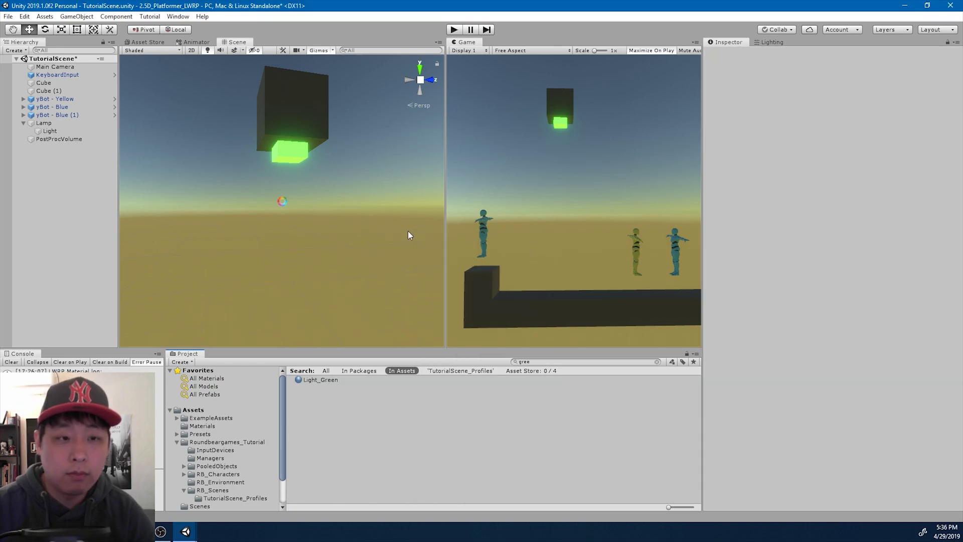
left_click(50, 131)
Add a Spot Light under the lamp's Light with indirect multiplier 0.
right_click(54, 132)
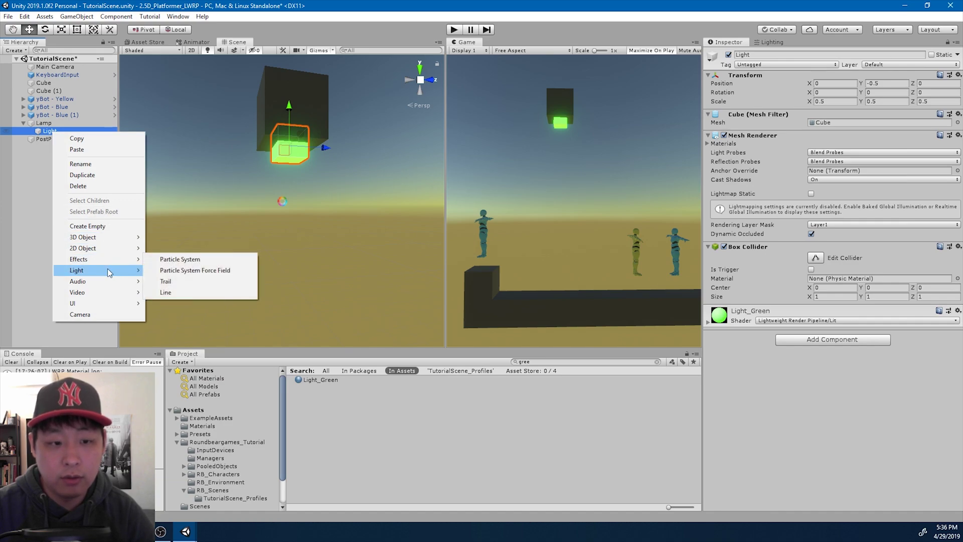
mouse_move(110, 273)
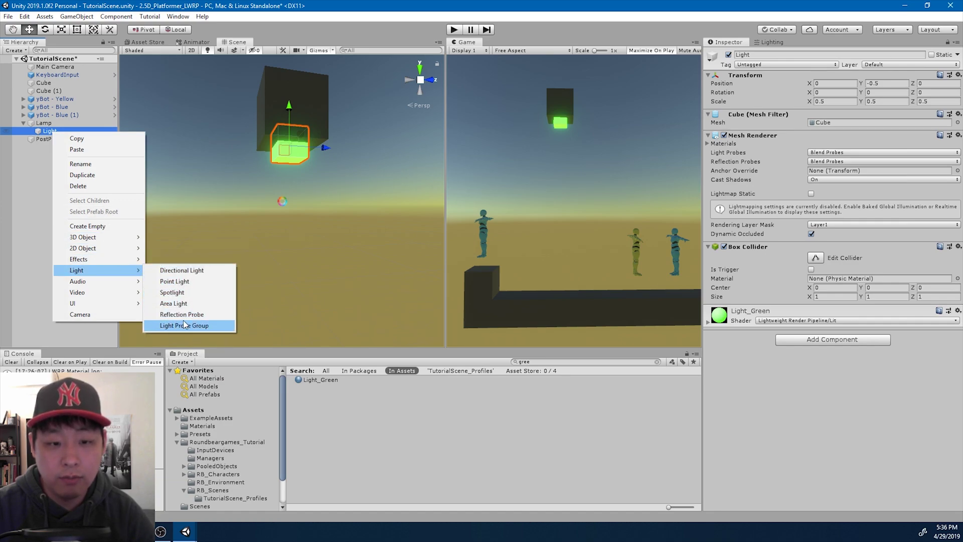
left_click(173, 292)
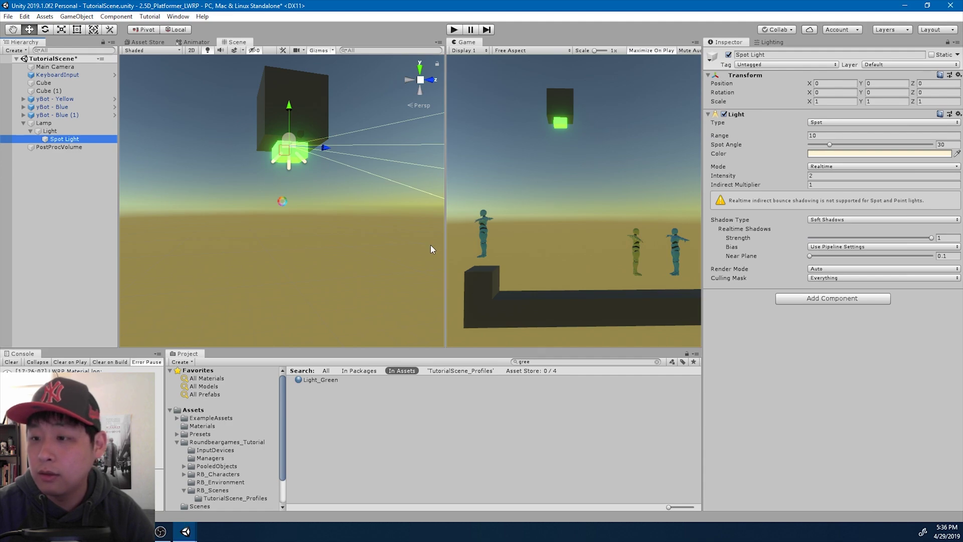
left_click(832, 185)
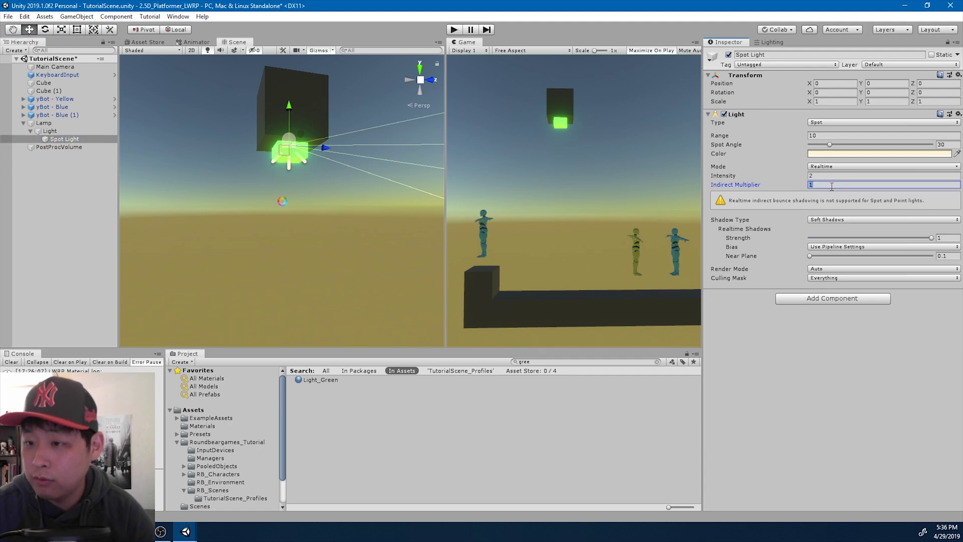
type("0")
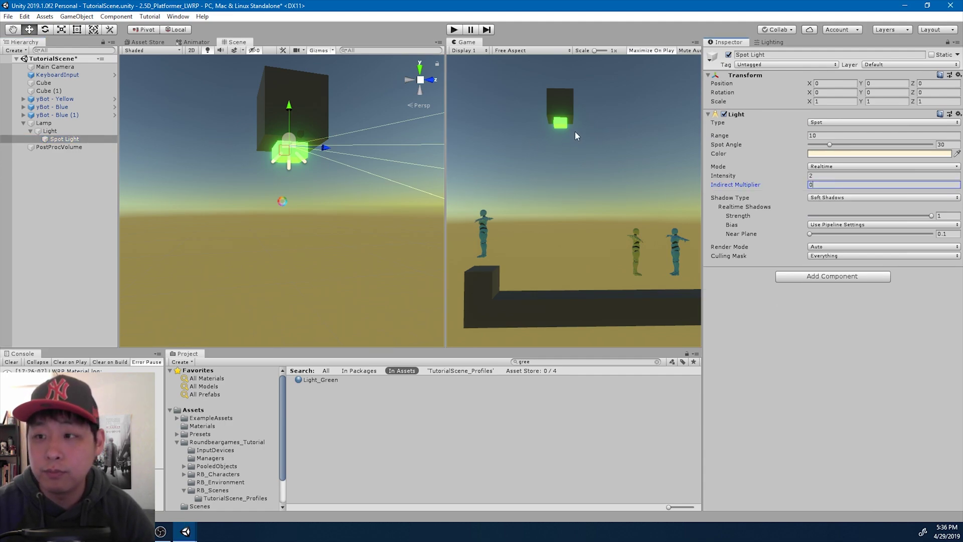
Make the spot light's colour green.
left_click(820, 156)
left_click(465, 279)
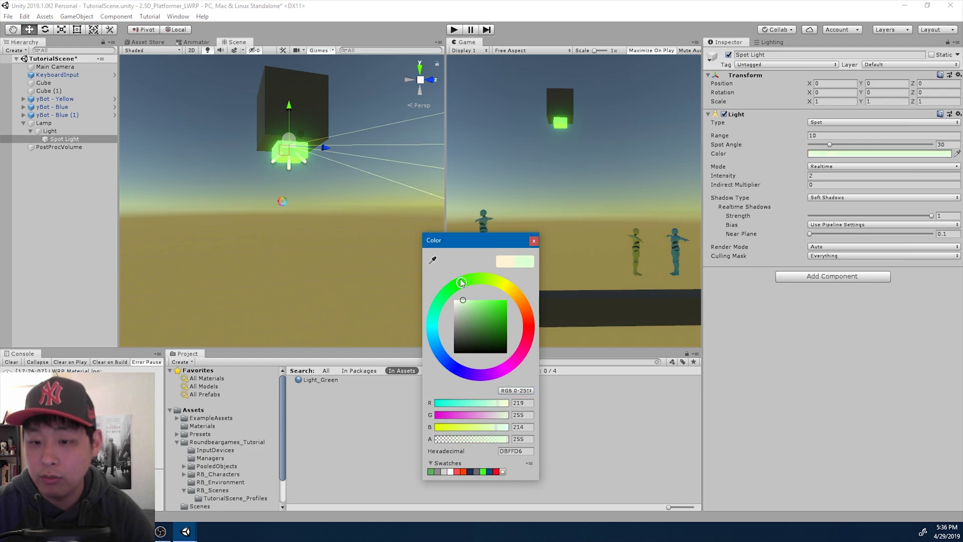
left_click(490, 300)
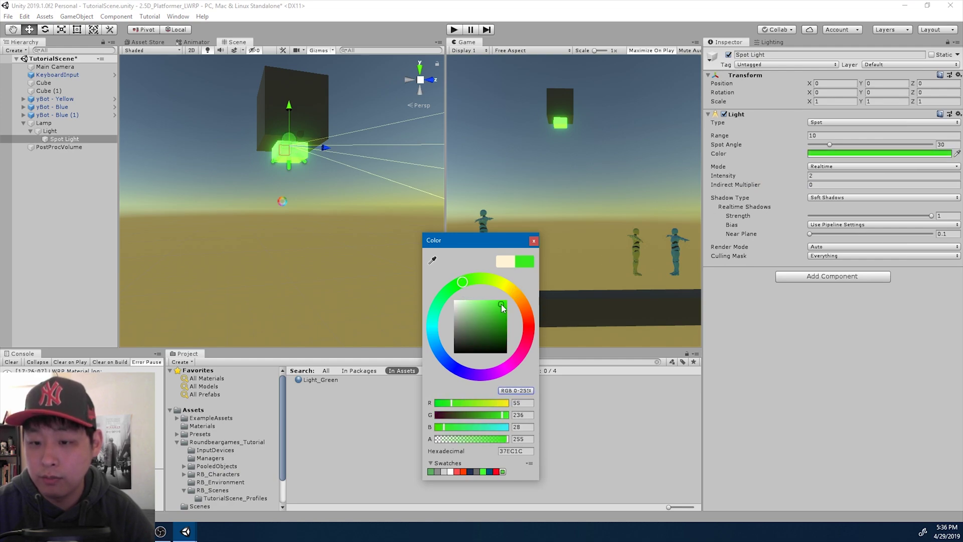
left_click(535, 242)
Aim the spot light down at X 90, with range 7.63, angle 41, intensity 3.49.
left_click(830, 91)
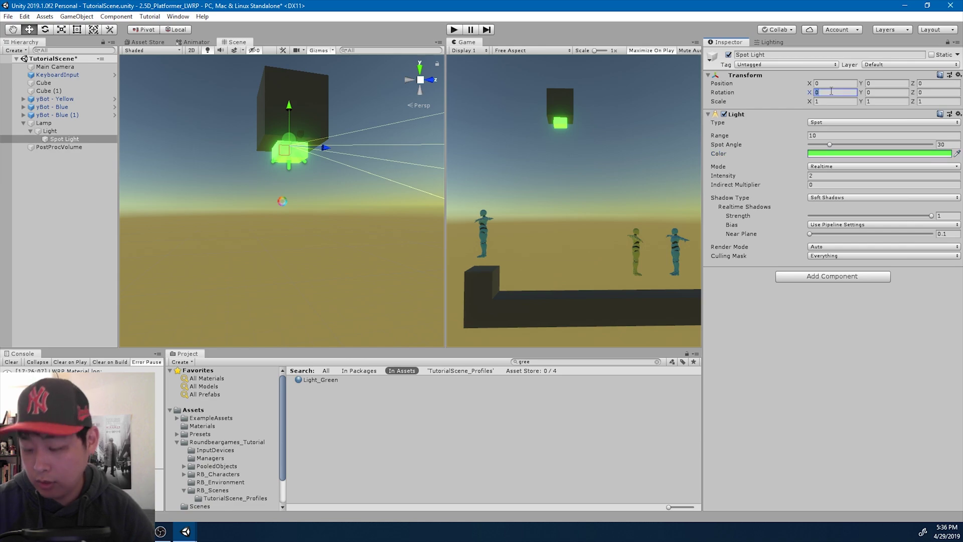
type("90")
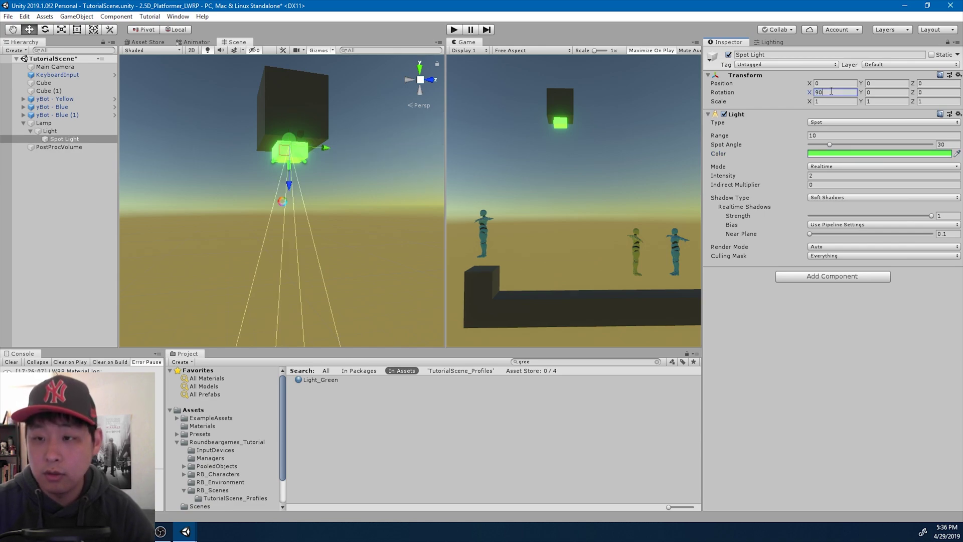
left_click(795, 136)
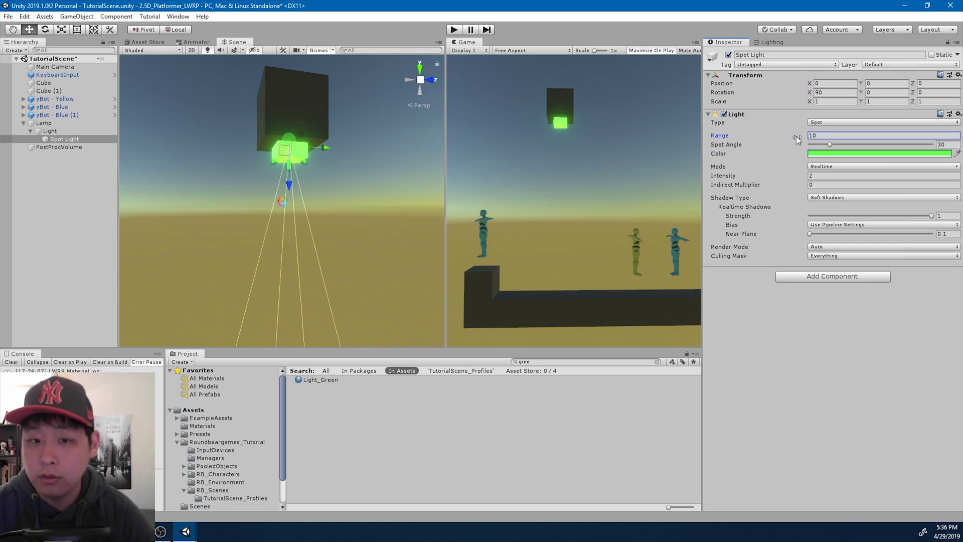
scroll(371, 222, "down", 5)
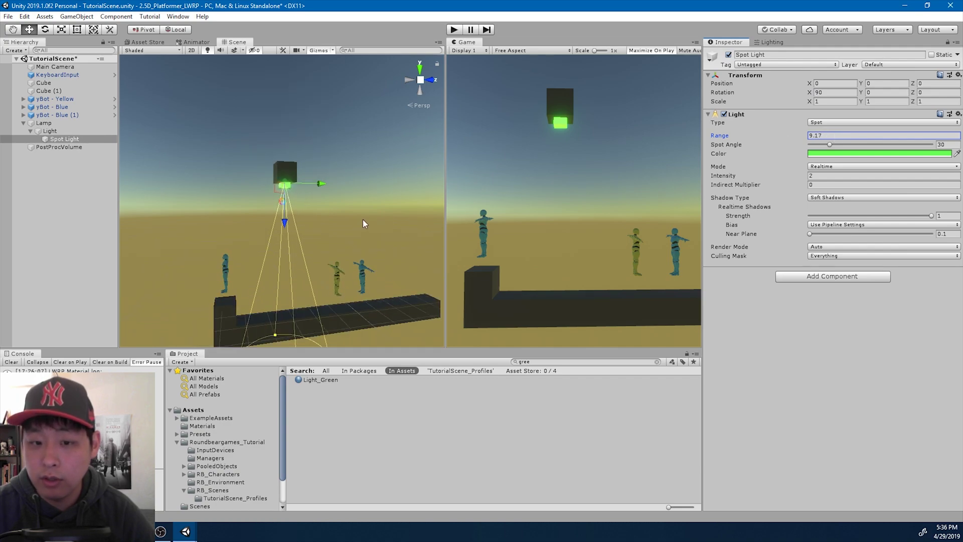
left_click_drag(798, 139, 840, 147)
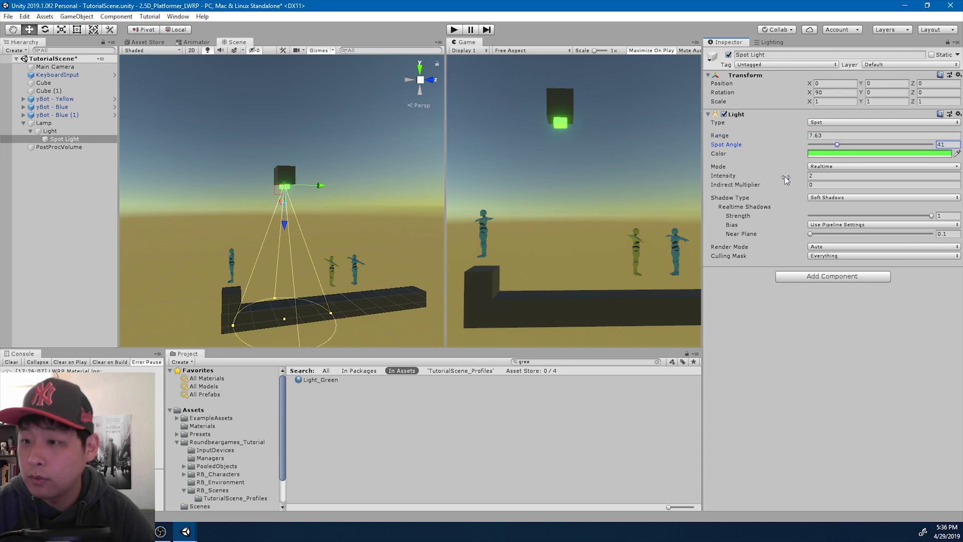
left_click_drag(786, 179, 795, 179)
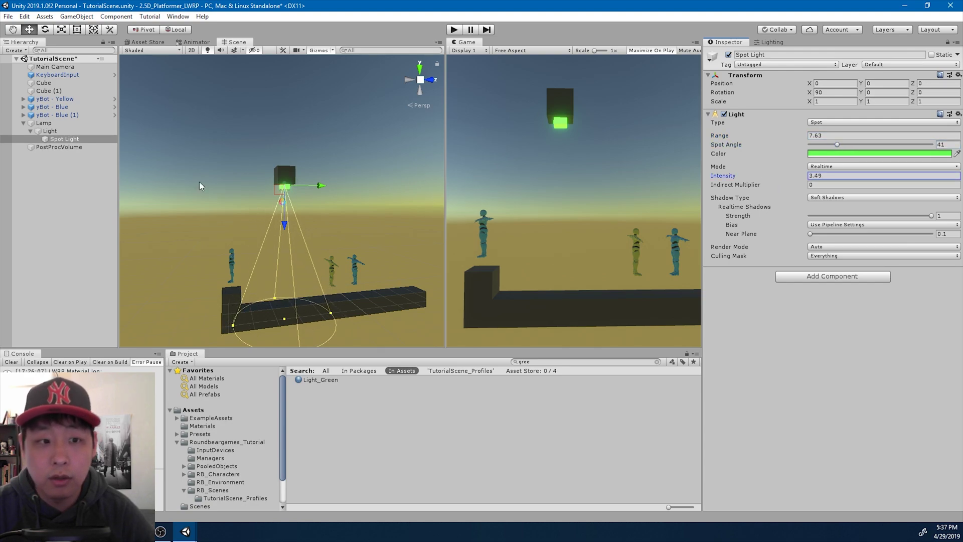
Move yBot - Yellow along Z to stand under the lamp.
left_click(75, 107)
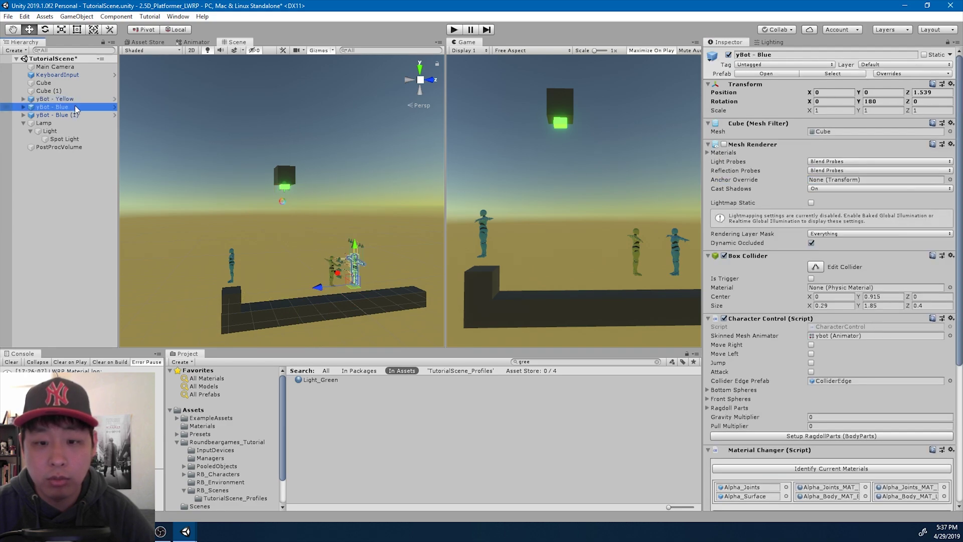
left_click(73, 99)
left_click_drag(371, 289, 315, 283)
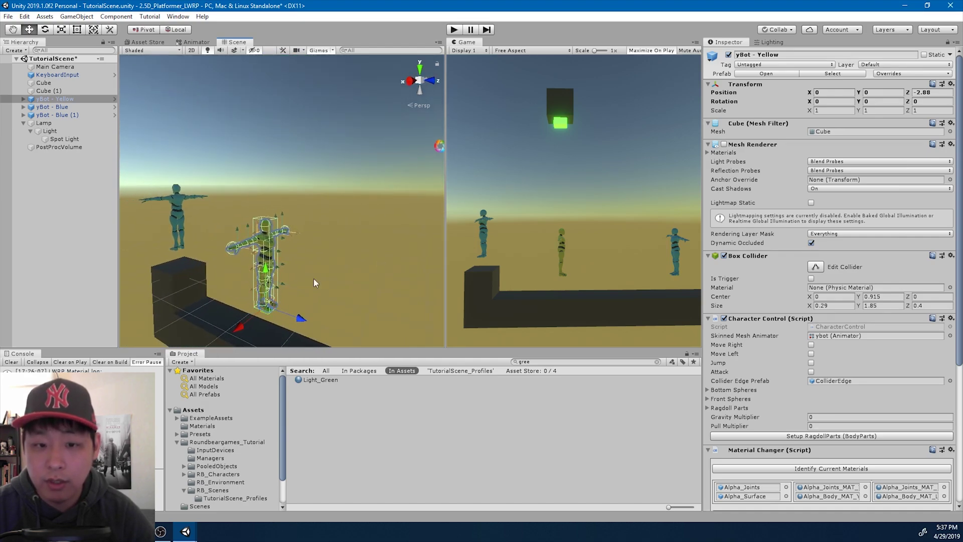
left_click(380, 258)
Set the spot light's intensity to 20.
left_click(65, 139)
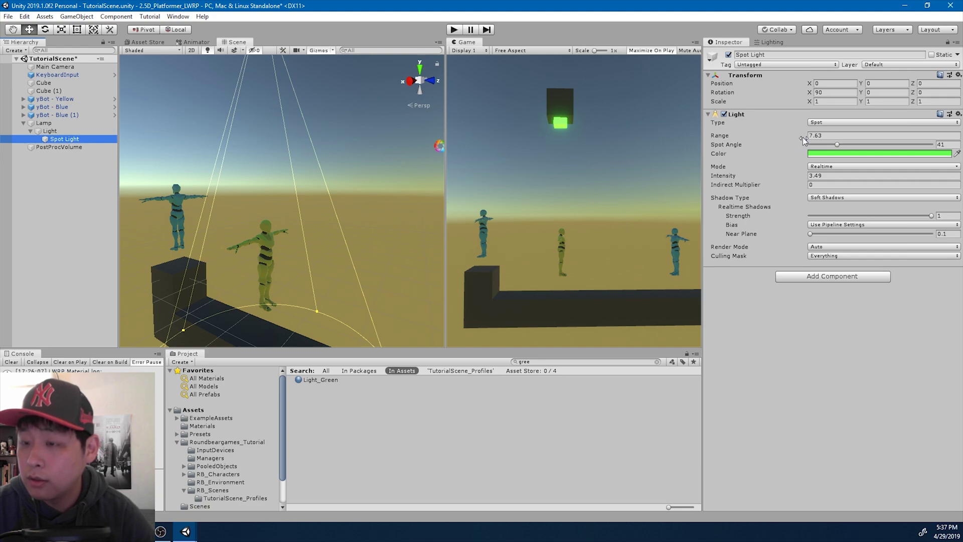
left_click_drag(787, 176, 844, 180)
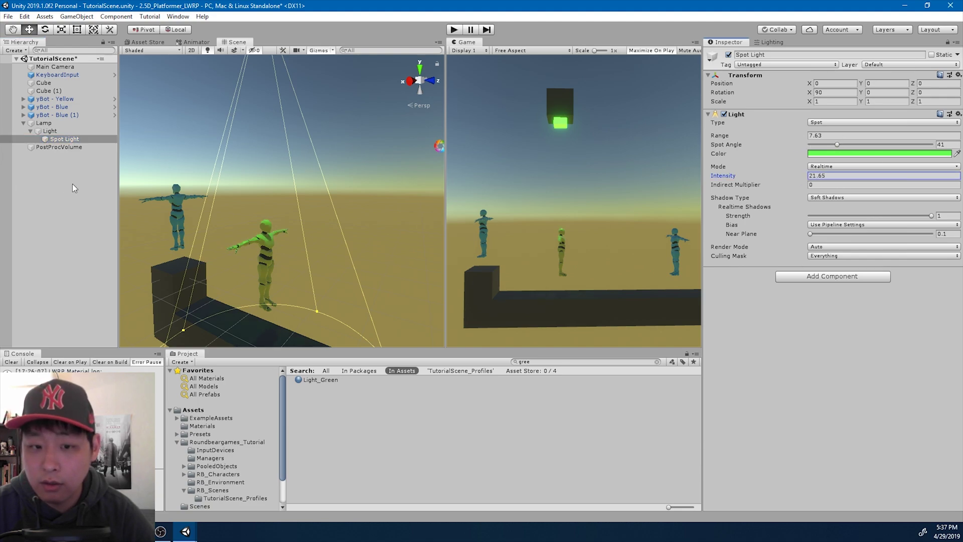
left_click(845, 179)
type("20")
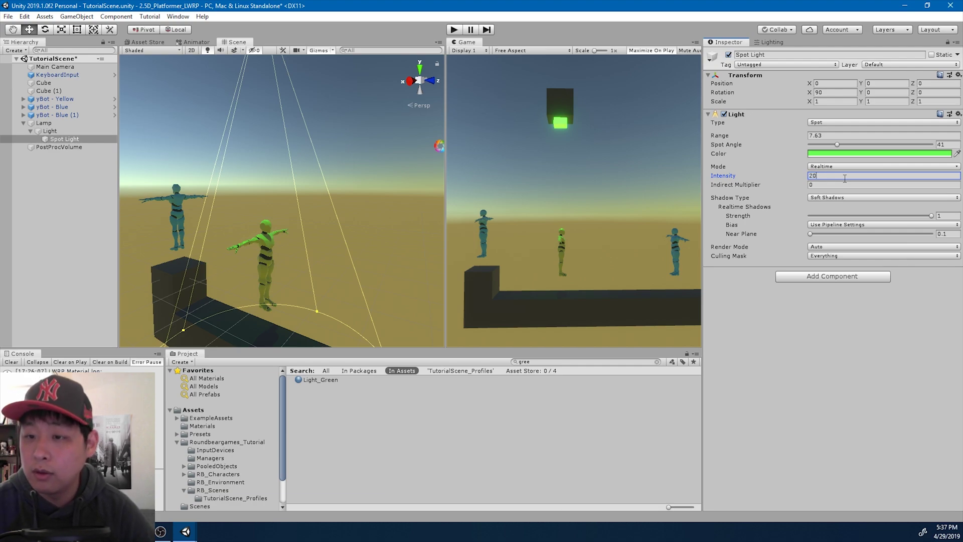
scroll(355, 233, "down", 4)
Lower the lamp to Y 5.1 and start play mode.
left_click(279, 70)
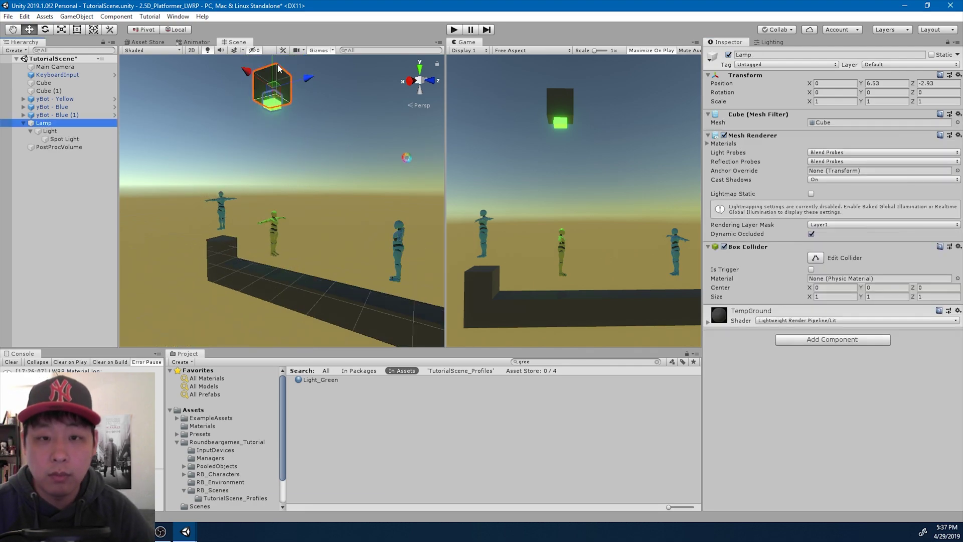
left_click_drag(272, 64, 265, 103)
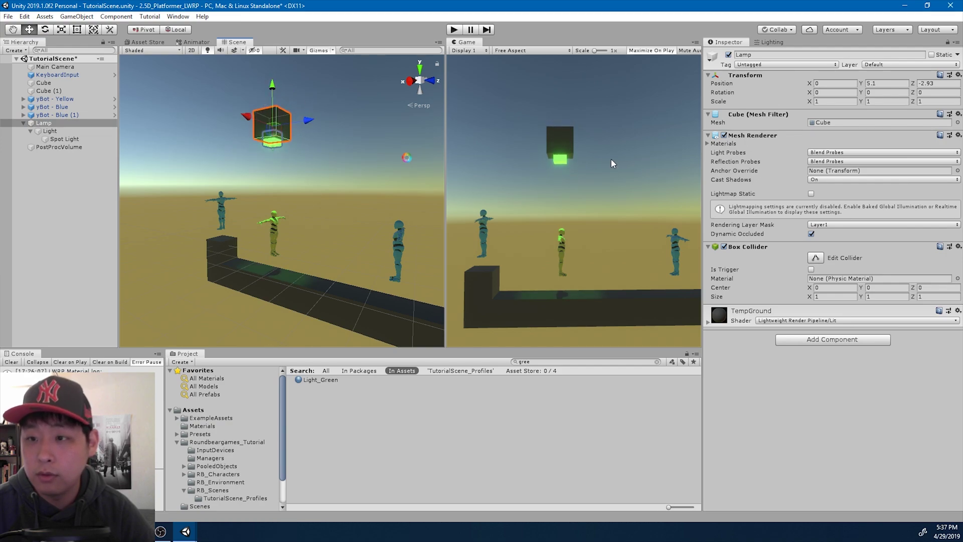
left_click(454, 29)
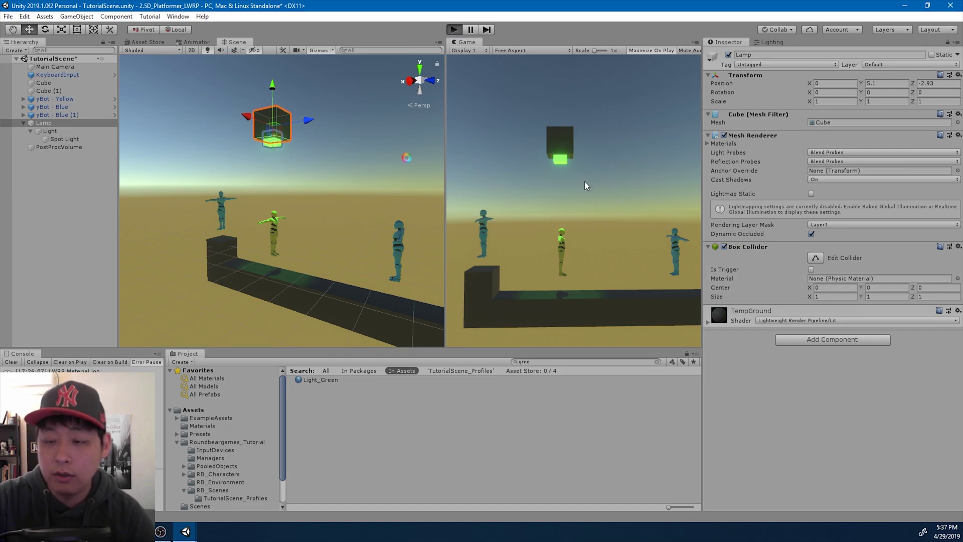
Jump the yellow bot toward the green lamp, move it left and right, then stop playing.
key("space")
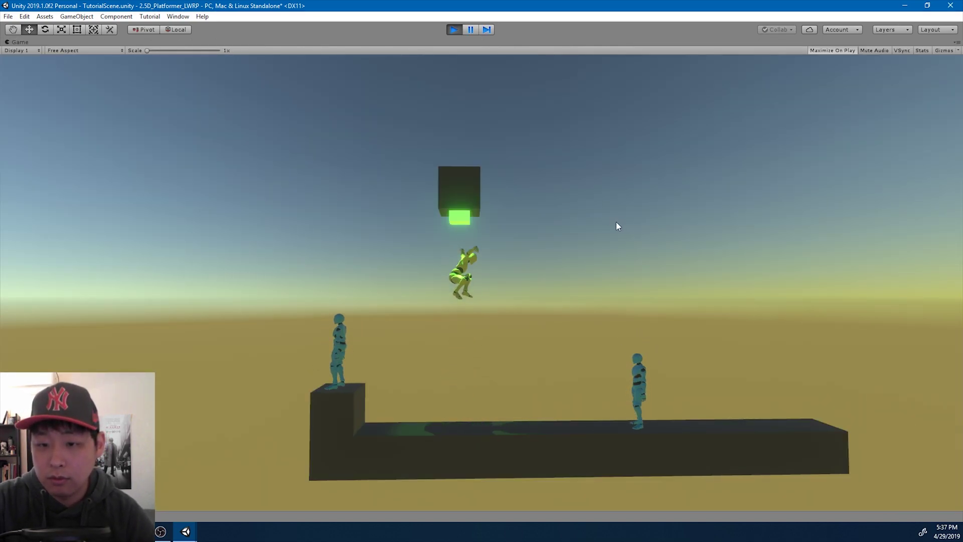
key("Left")
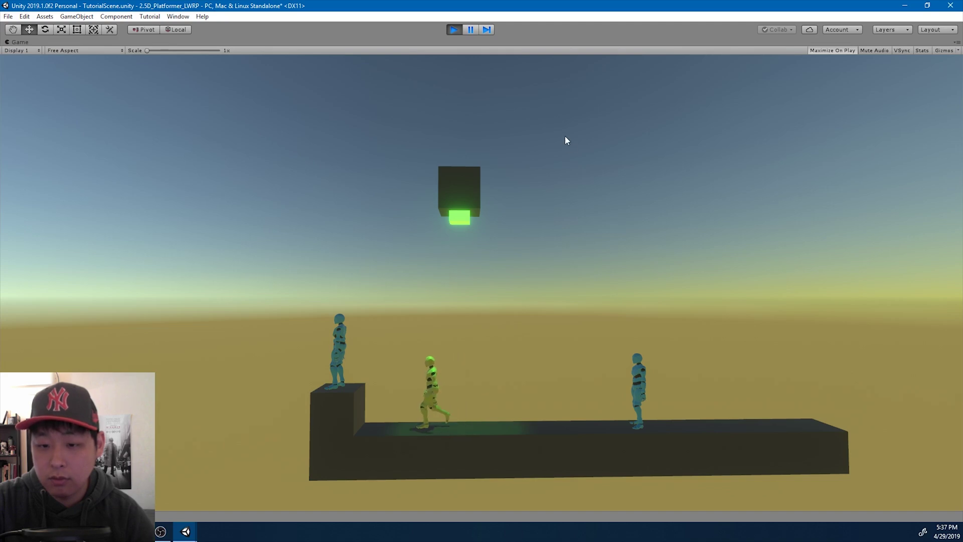
key("Right")
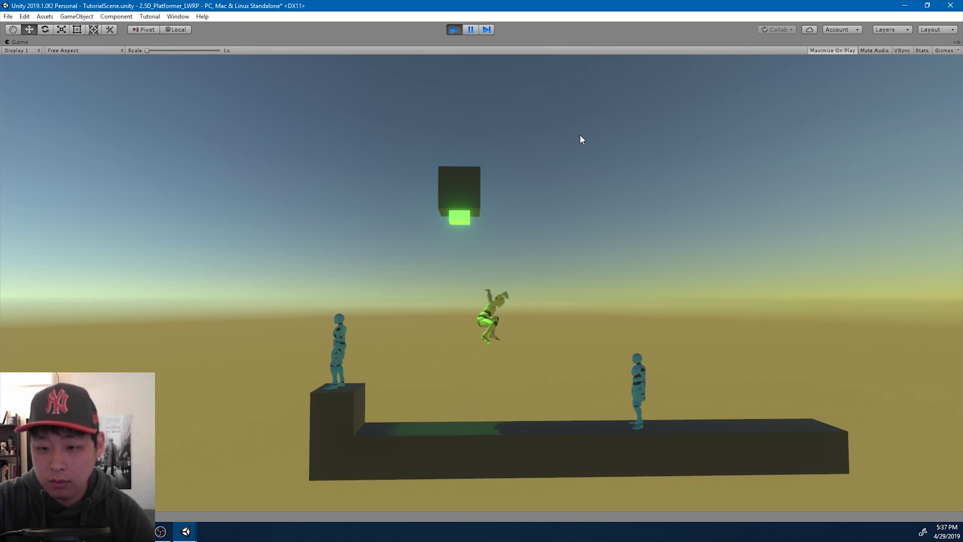
left_click(453, 30)
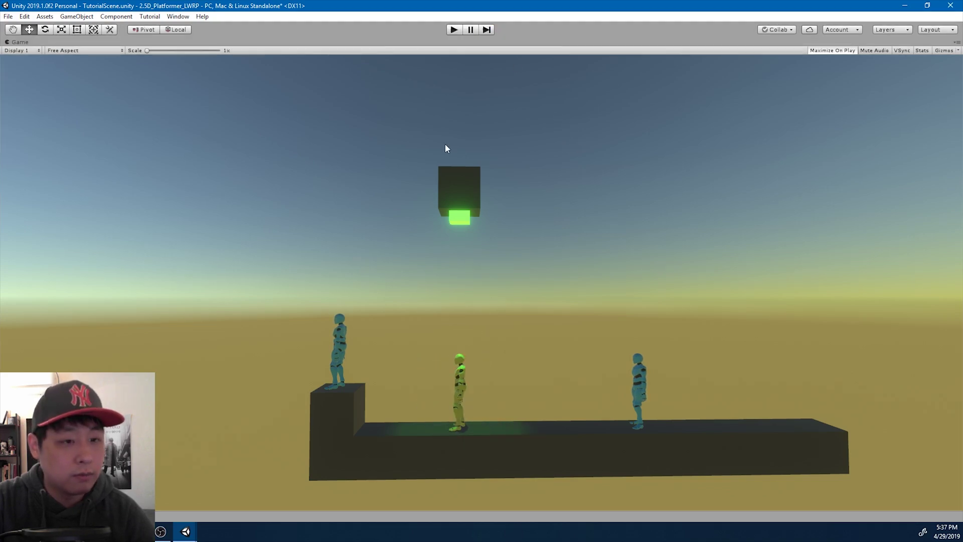
Switch the Main Camera's background type to Solid Color.
left_click(284, 107)
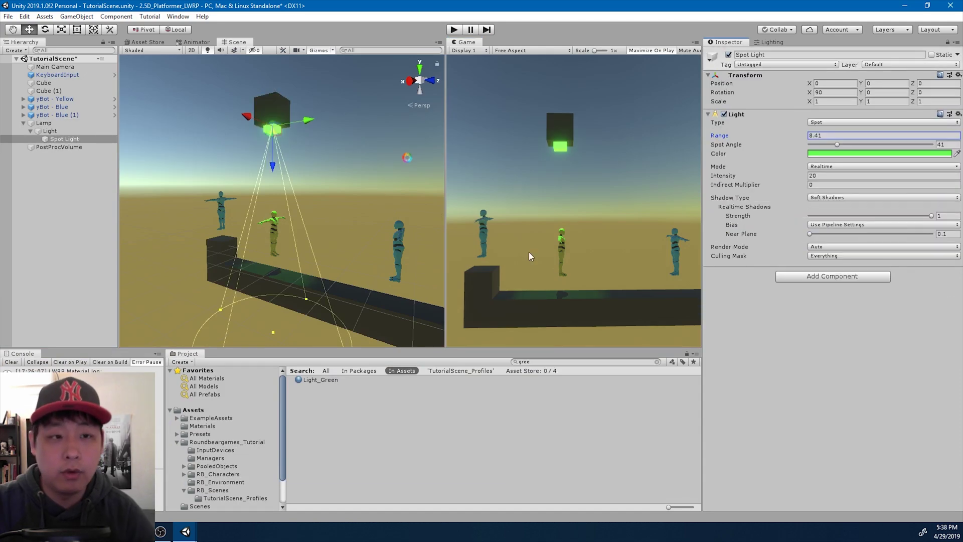
left_click(55, 67)
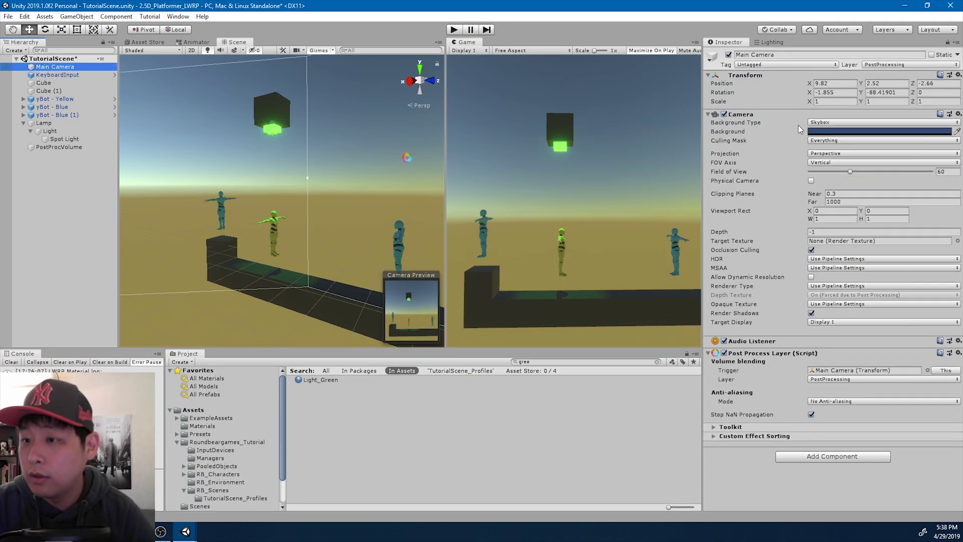
left_click(833, 123)
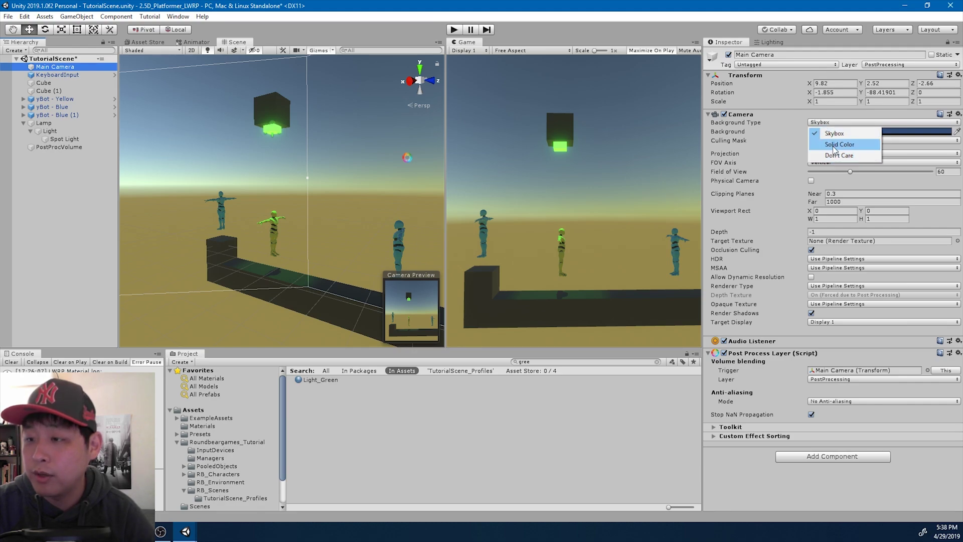
left_click(836, 145)
Set the background colour to dark grey 333333 and anti-aliasing mode to FXAA.
left_click(830, 132)
left_click(461, 333)
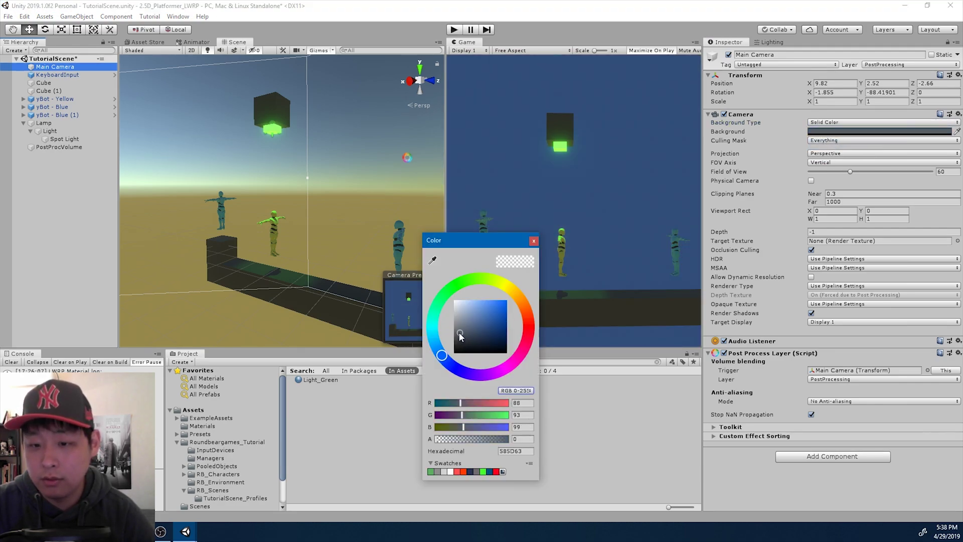
left_click_drag(460, 334, 440, 343)
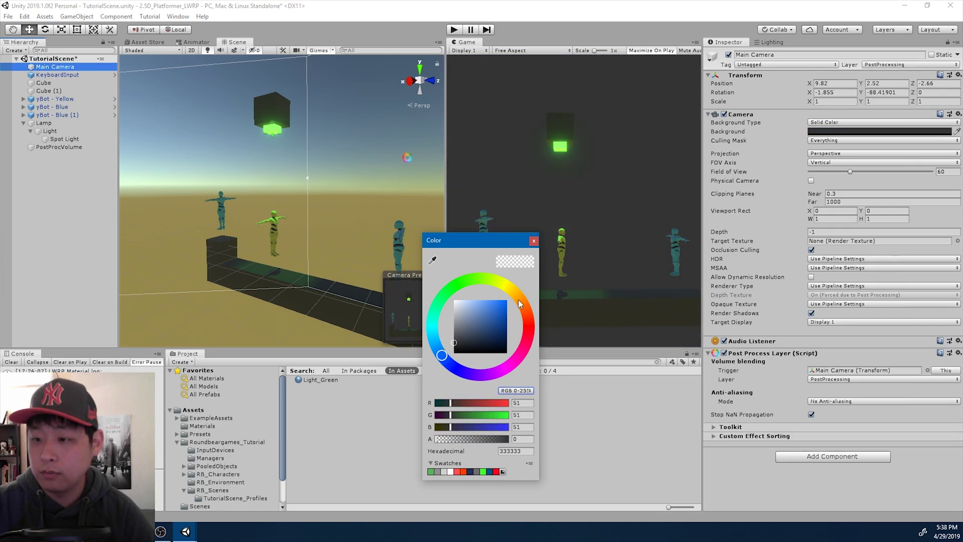
left_click(534, 242)
left_click(854, 403)
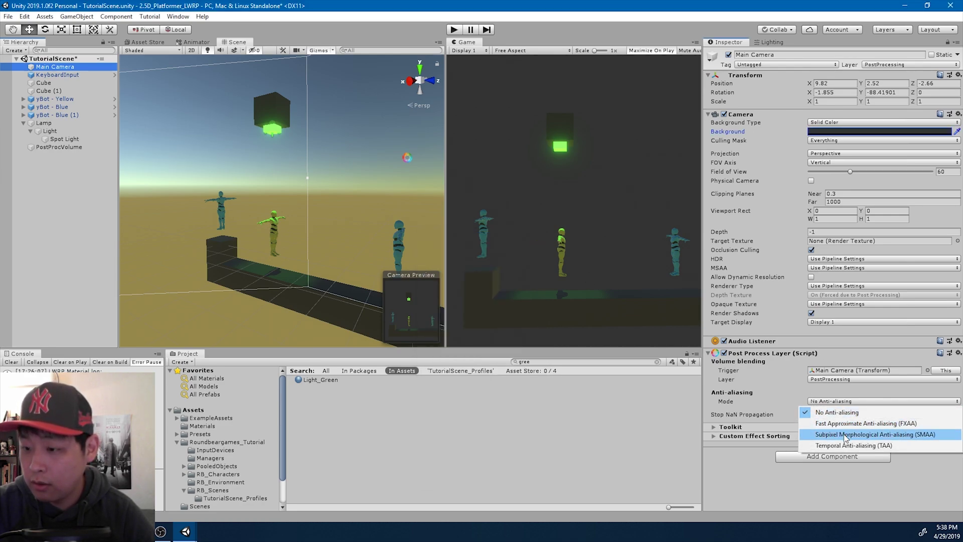
left_click(847, 424)
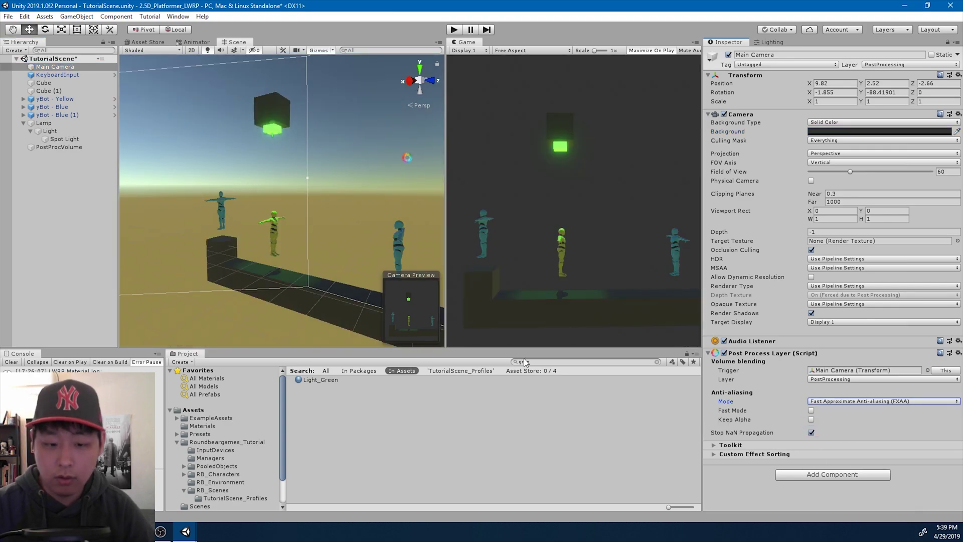
Drag the Lamp from the Hierarchy into RB_Environment to create a prefab.
left_click(230, 482)
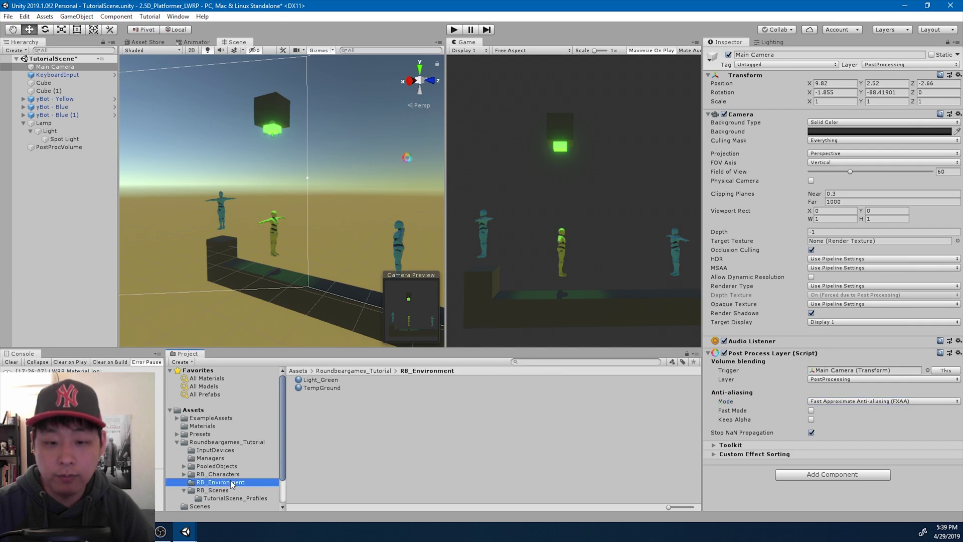
left_click(47, 122)
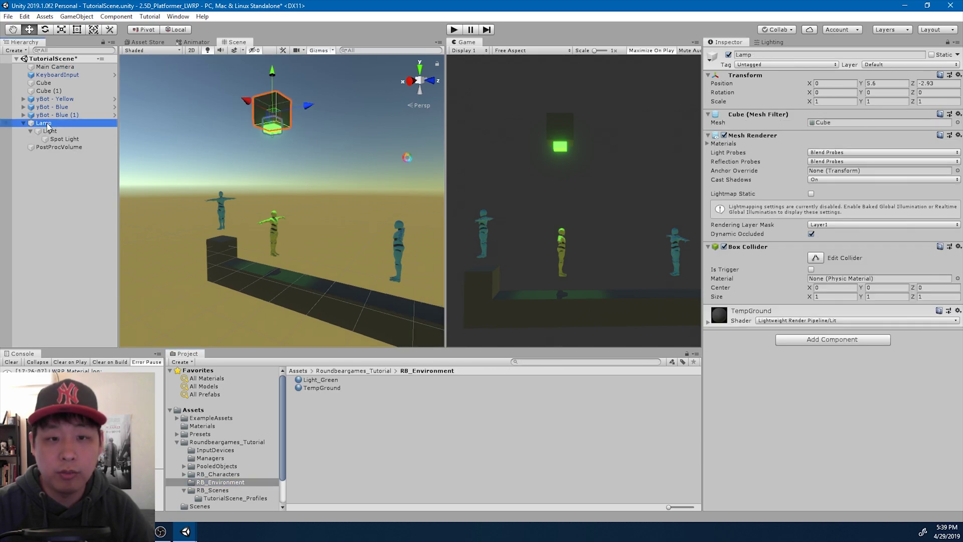
left_click_drag(46, 122, 370, 378)
left_click_drag(387, 420, 387, 420)
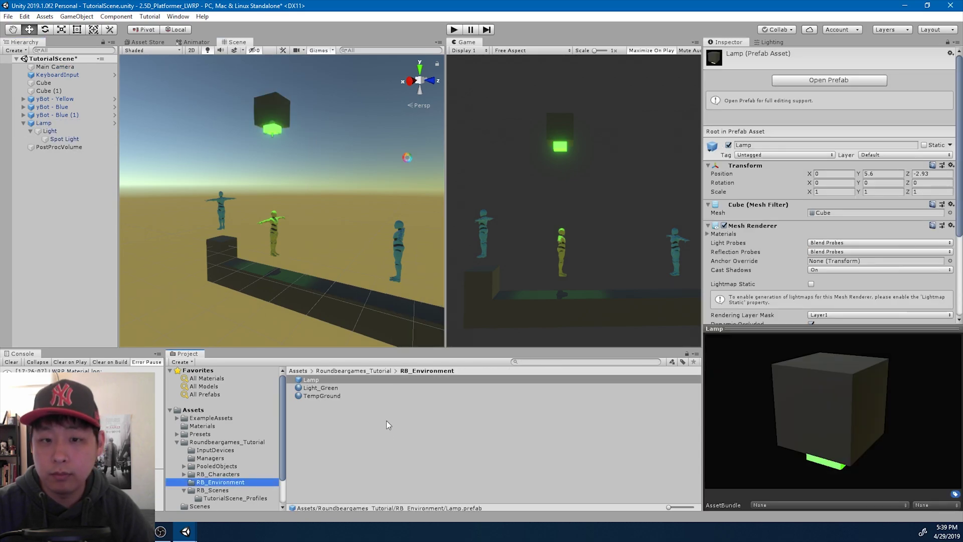
Rename the new prefab to Lamp_Green.
left_click(318, 380)
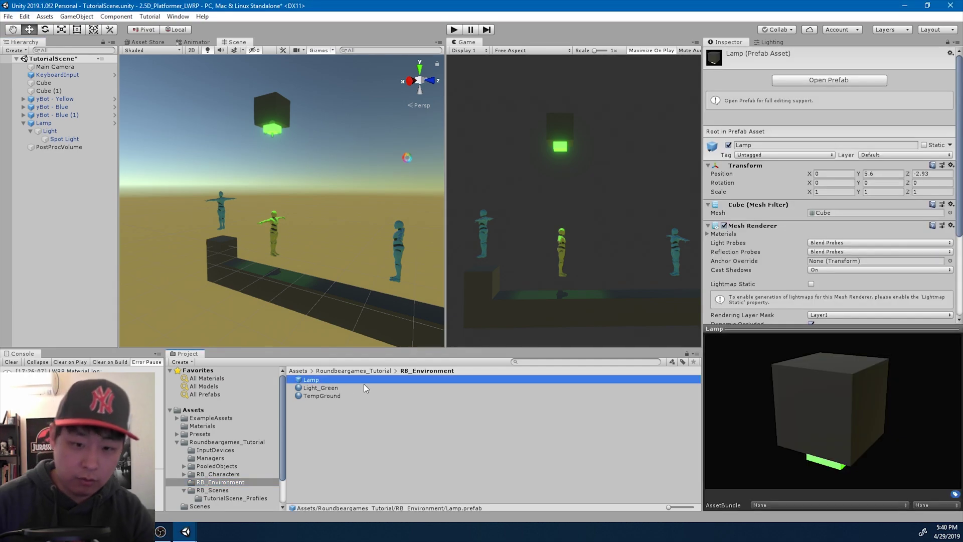
key("F2")
type("_Green")
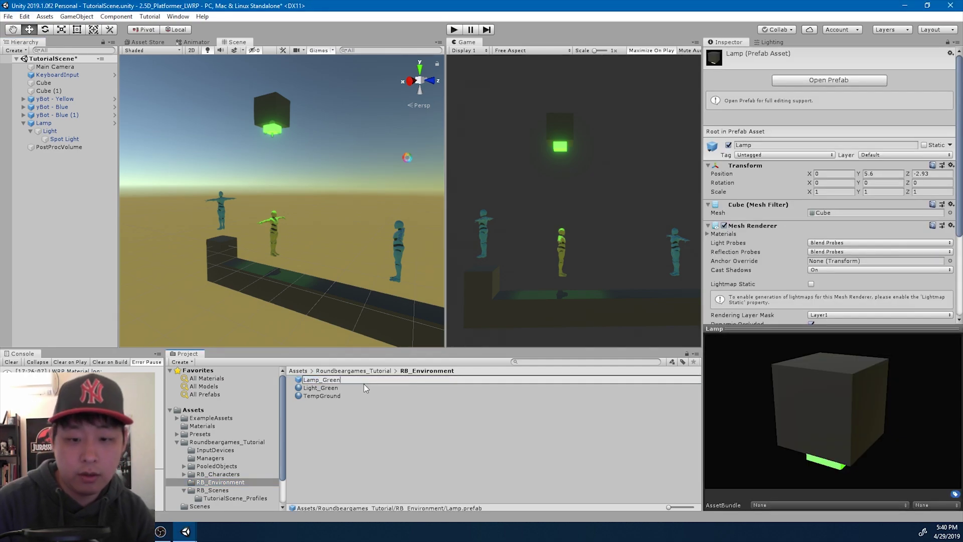
key("Return")
left_click(53, 123)
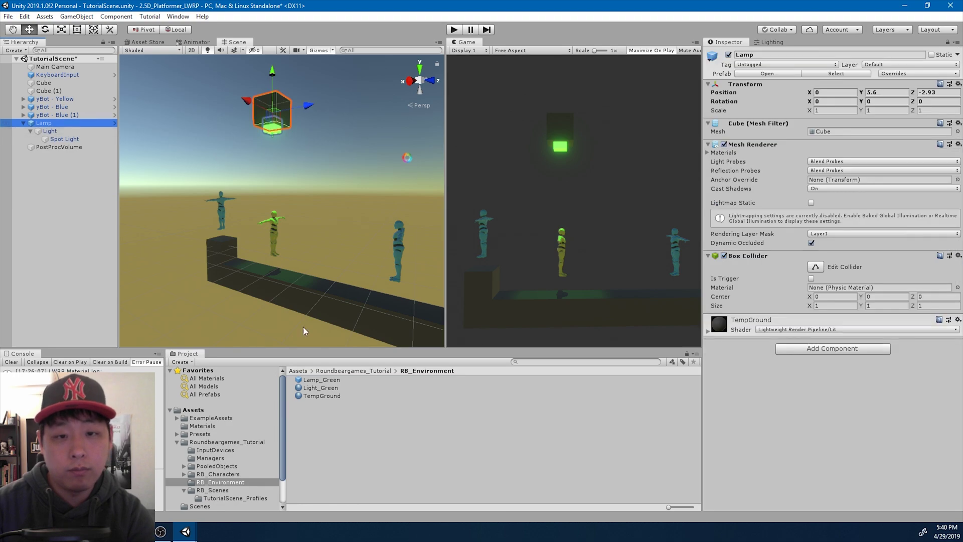
Replace the original Lamp with a Lamp_Green prefab instance.
key("Delete")
left_click_drag(324, 381, 65, 187)
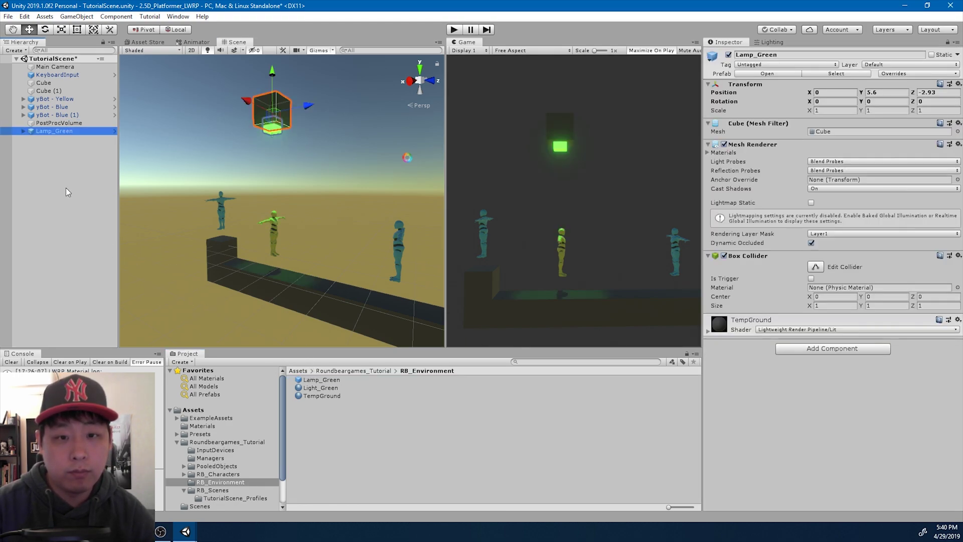
left_click(69, 179)
left_click(61, 132)
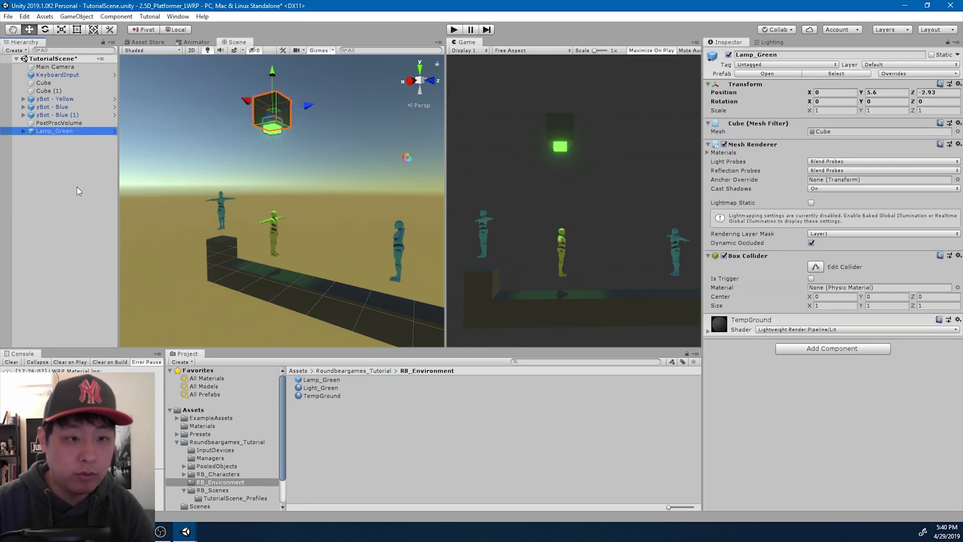
Duplicate Lamp_Green and rename the copy Lamp_Red.
key("ctrl+d")
key("F2")
key("End")
key("BackSpace")
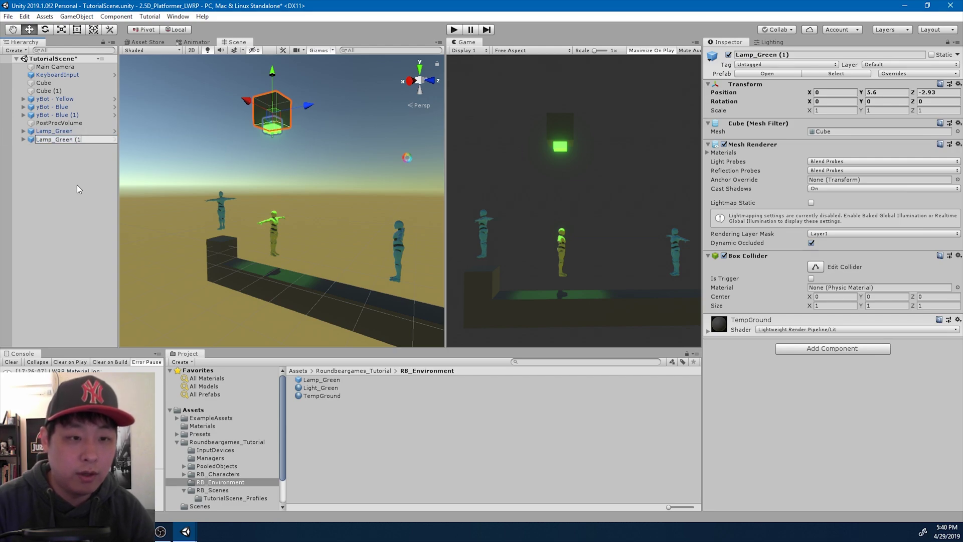
key("BackSpace")
key("BackSpace")
key("BackSpace")
key("BackSpace")
key("BackSpace")
key("BackSpace")
key("BackSpace")
key("BackSpace")
type("Re")
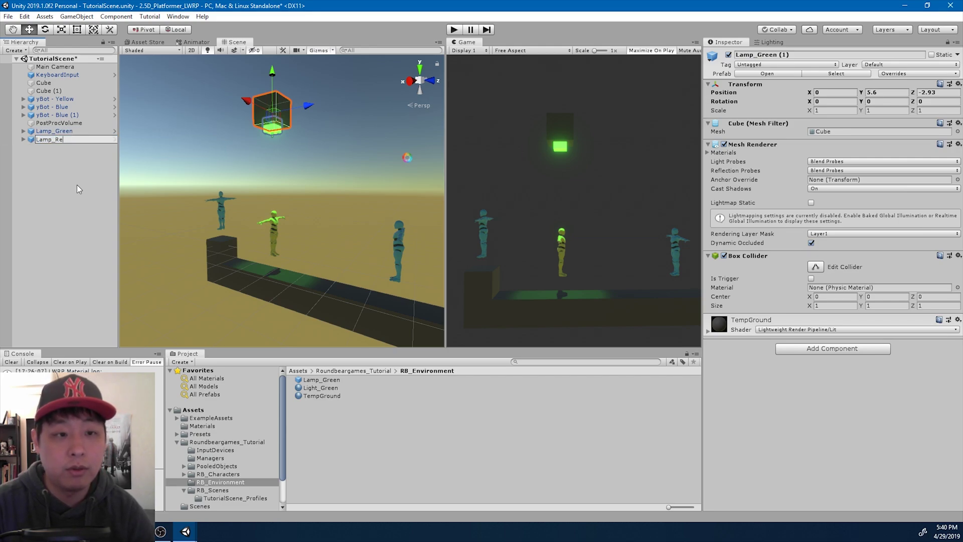
type("d")
key("Return")
Unpack Lamp_Red completely and move it forward to Z 0.91.
right_click(57, 140)
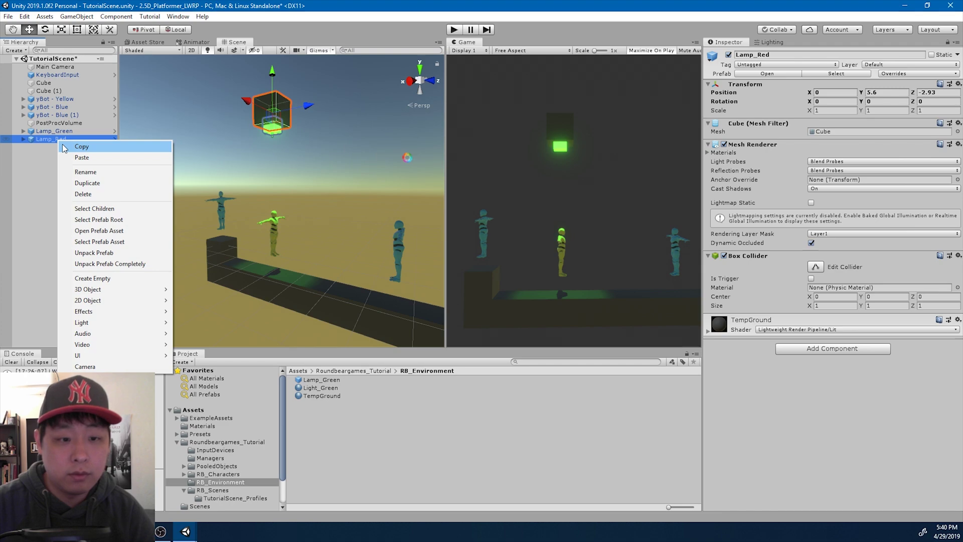
left_click(130, 264)
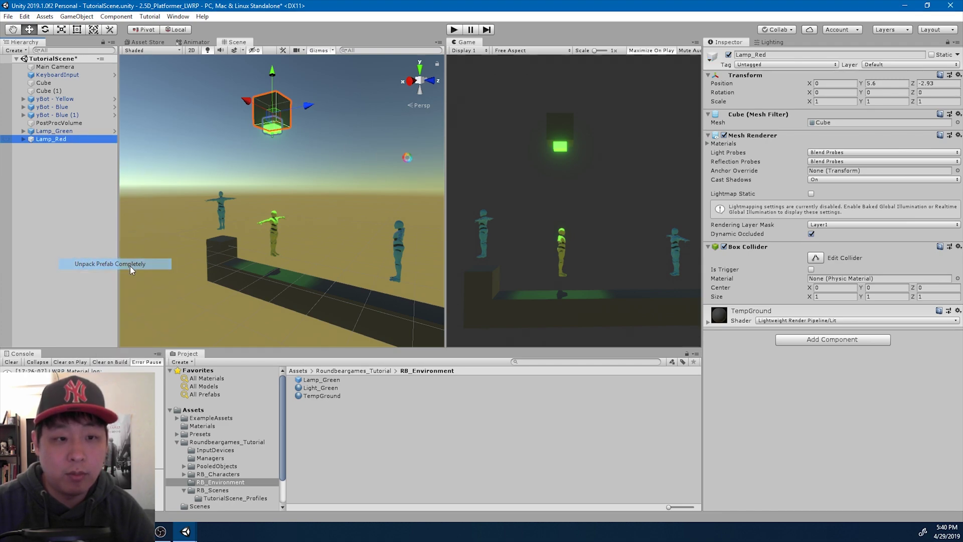
left_click(23, 140)
left_click(30, 147)
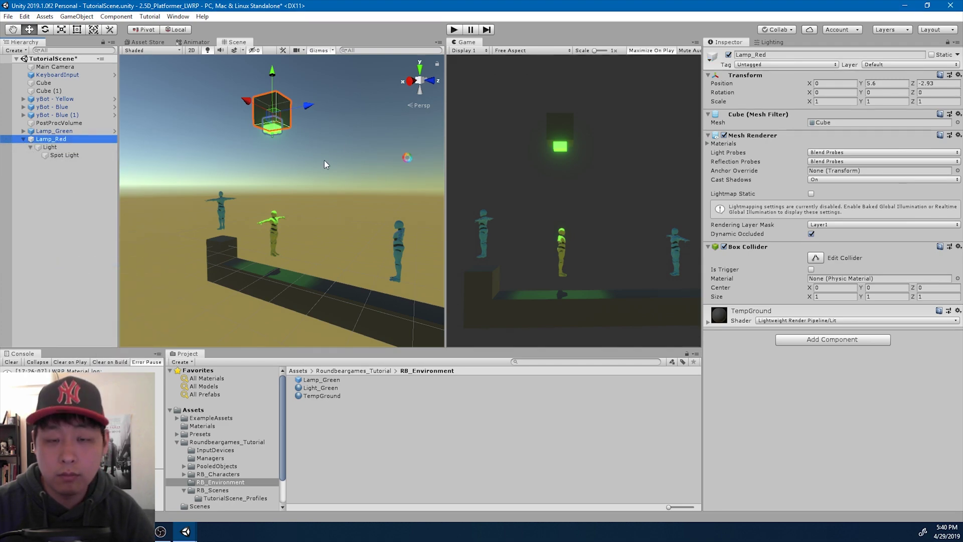
scroll(323, 151, "down", 2)
left_click_drag(311, 127, 375, 135)
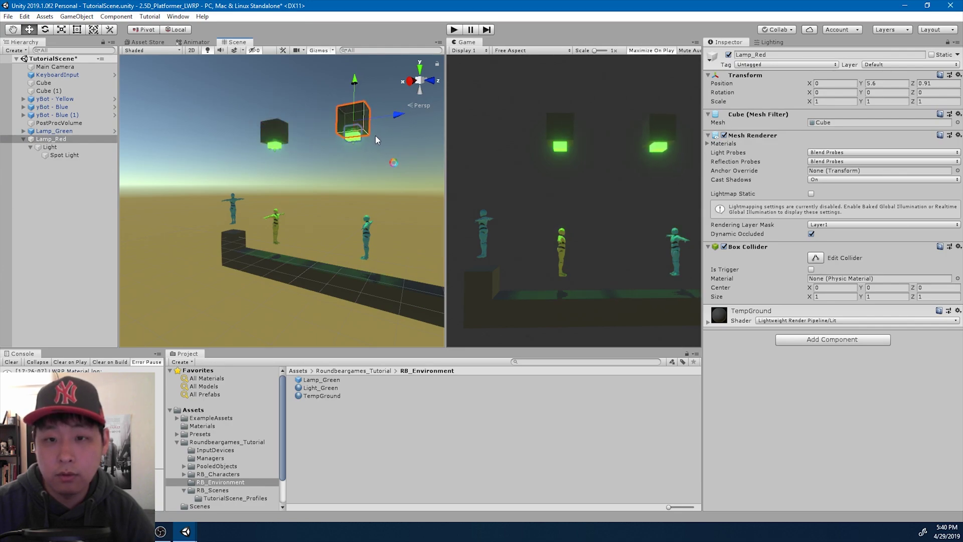
scroll(375, 135, "up", 3)
Duplicate the Light_Green material and rename it Light_Red.
left_click(330, 388)
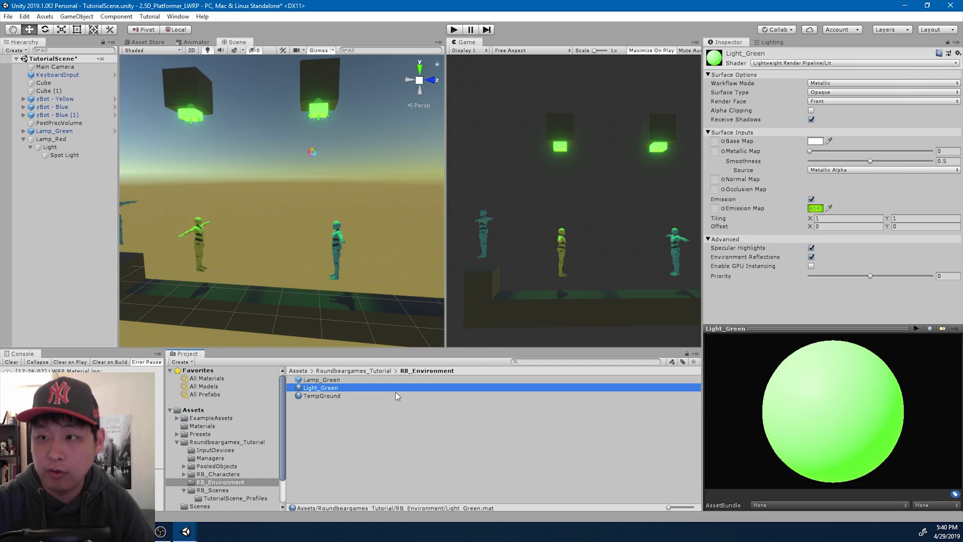
key("ctrl+d")
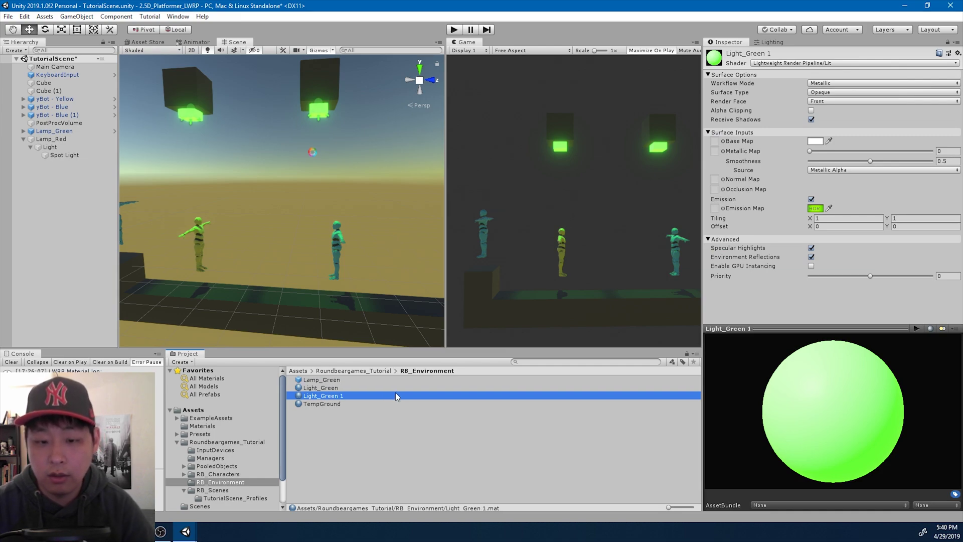
key("F2")
key("End")
key("BackSpace")
key("BackSpace")
key("BackSpace")
key("BackSpace")
key("BackSpace")
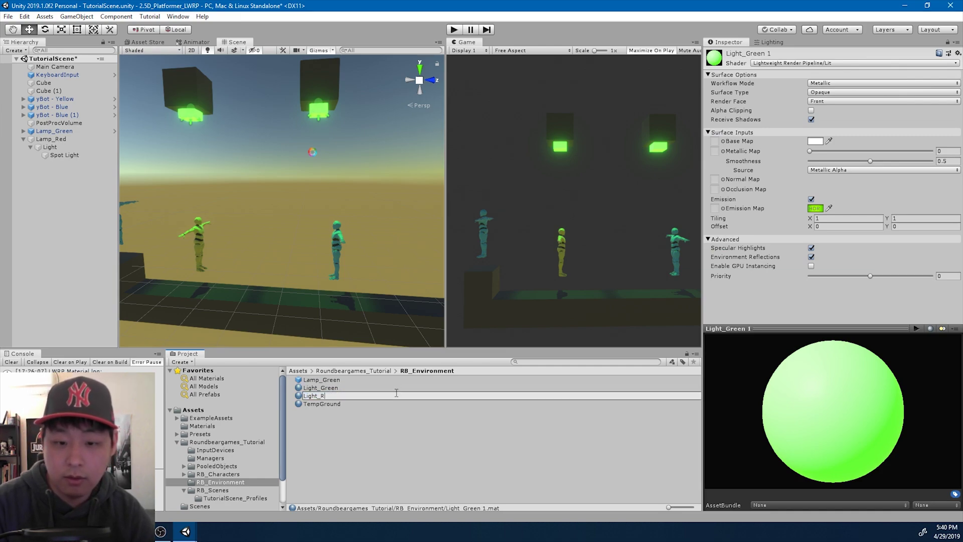
key("Return")
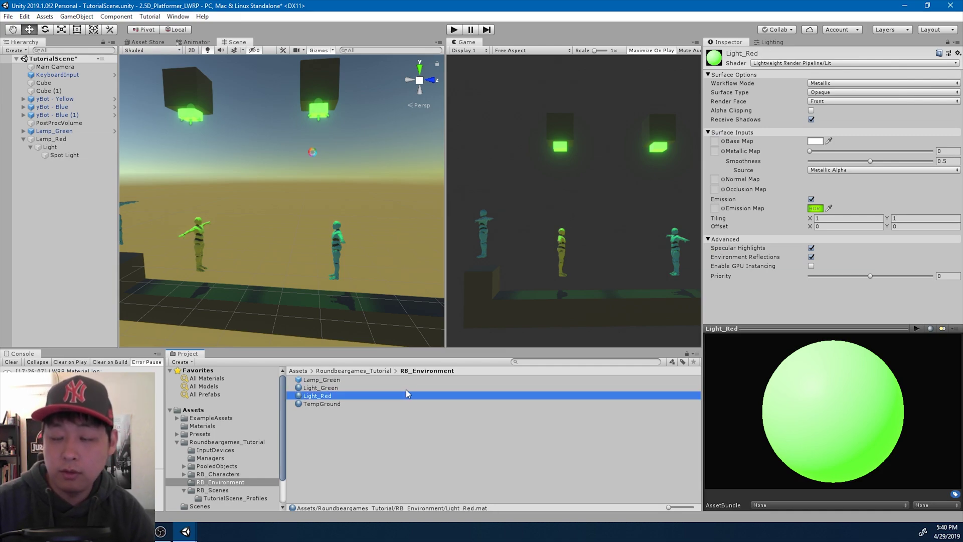
Set Light_Red's emission colour to saturated red (RGB 200, 18, 15).
left_click(808, 207)
left_click(529, 326)
left_click(504, 311)
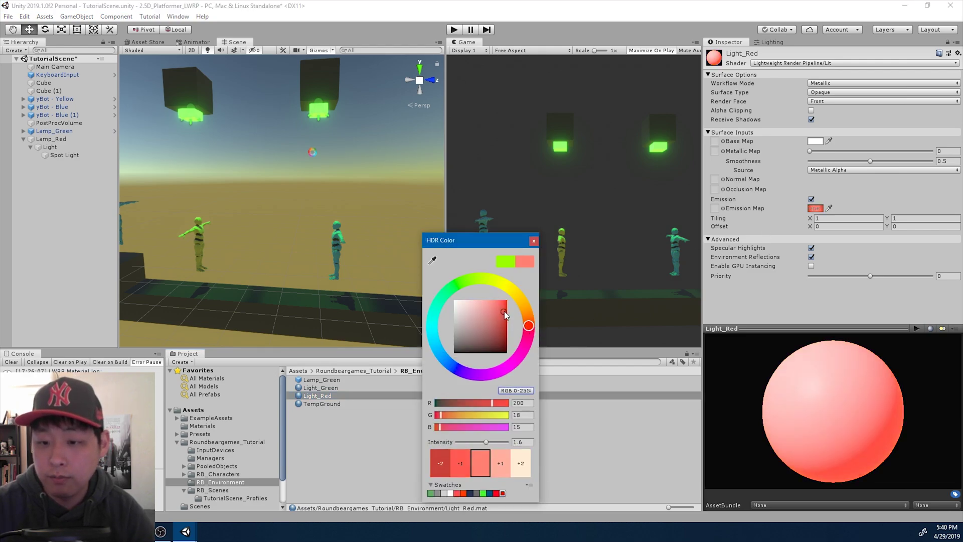
left_click_drag(504, 312, 512, 306)
left_click(534, 241)
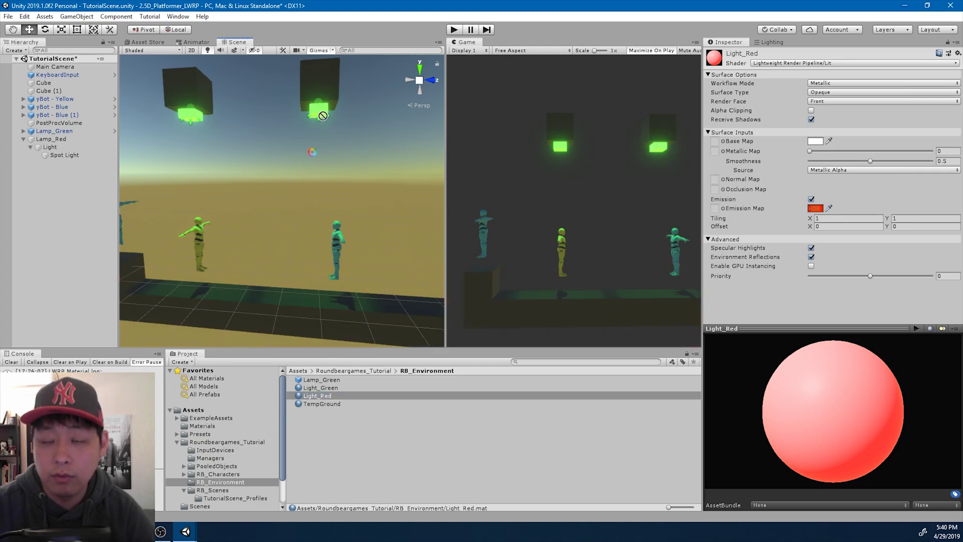
left_click(75, 156)
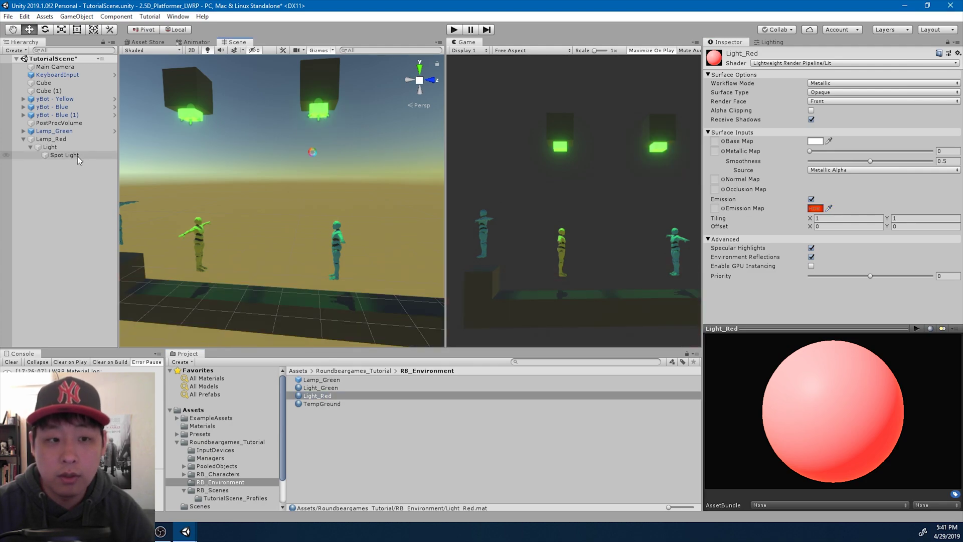
Set Lamp_Red's spot light colour to bright red.
left_click(827, 155)
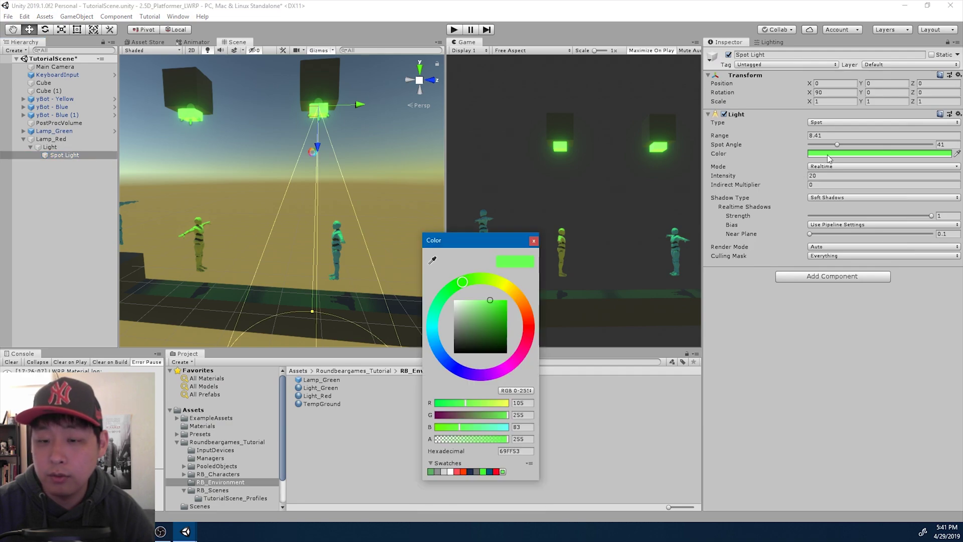
left_click(529, 325)
left_click_drag(500, 312, 495, 289)
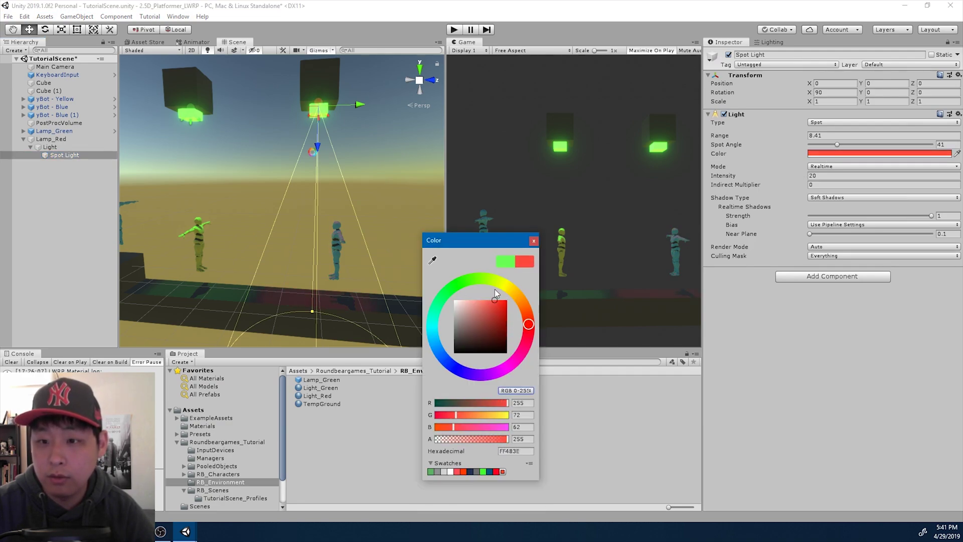
left_click(534, 241)
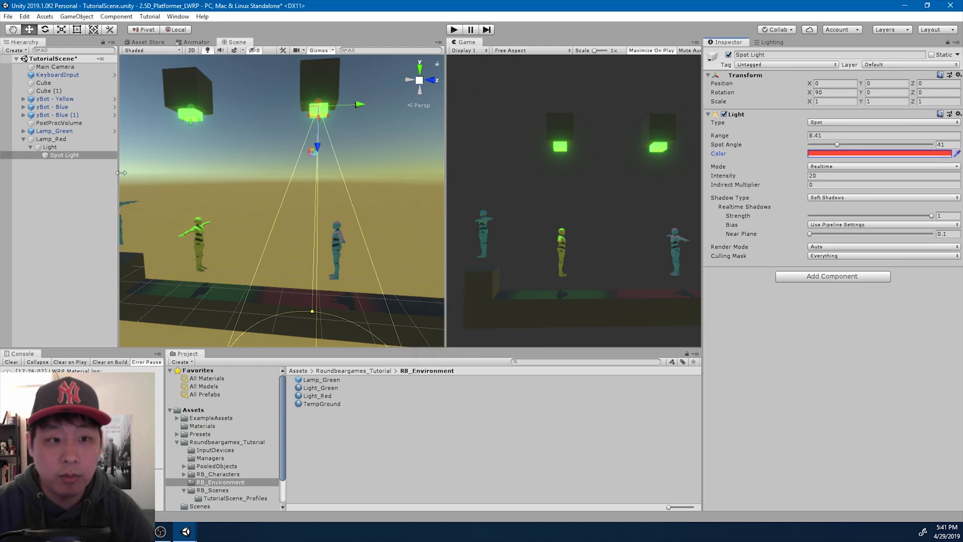
scroll(226, 176, "up", 3)
scroll(247, 180, "down", 3)
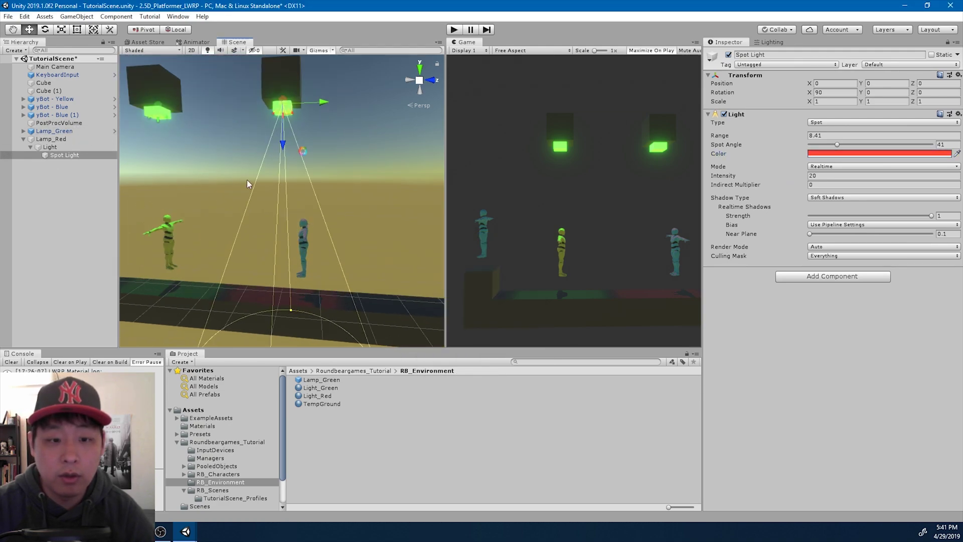
Move yBot - Blue to Z 0.93 and raise the spot light intensity to about 50.
left_click(76, 116)
left_click(63, 107)
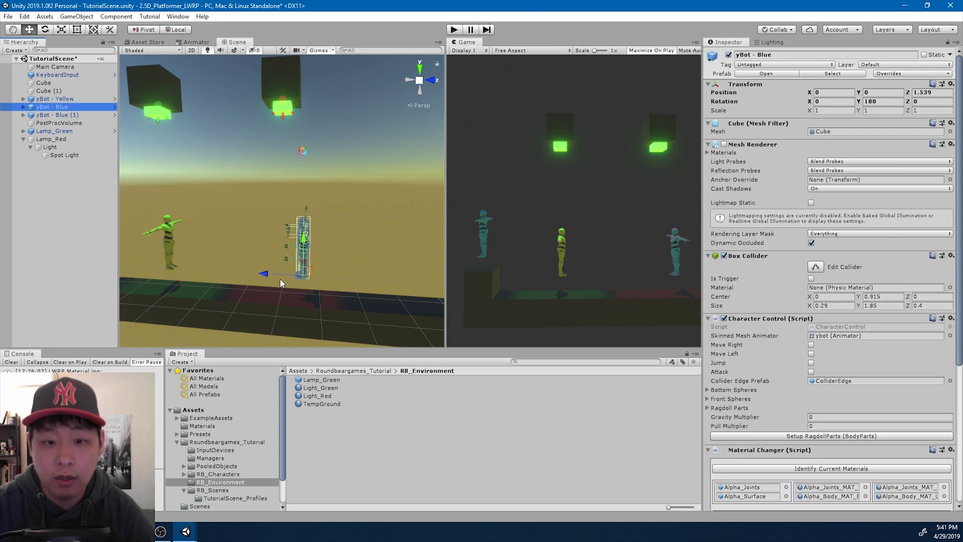
left_click_drag(280, 279, 245, 269)
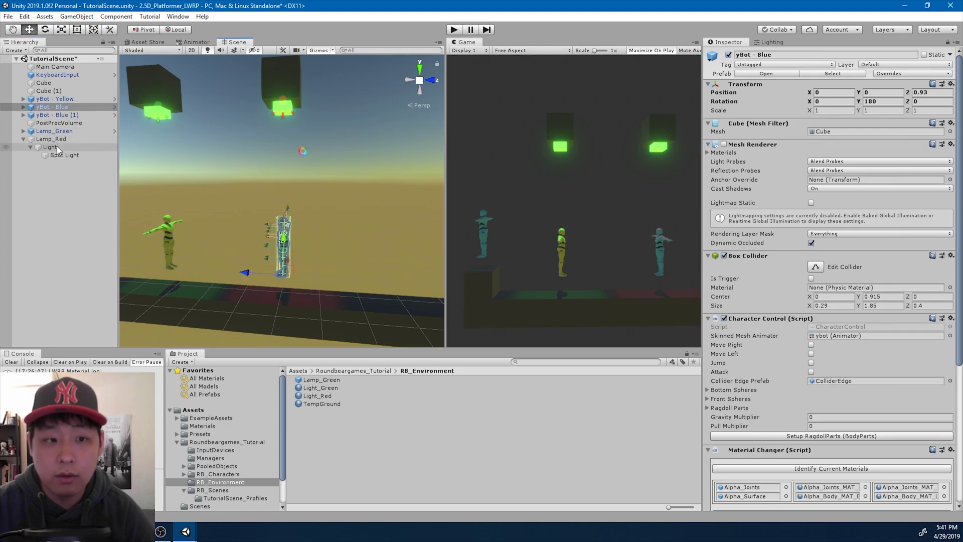
left_click(70, 156)
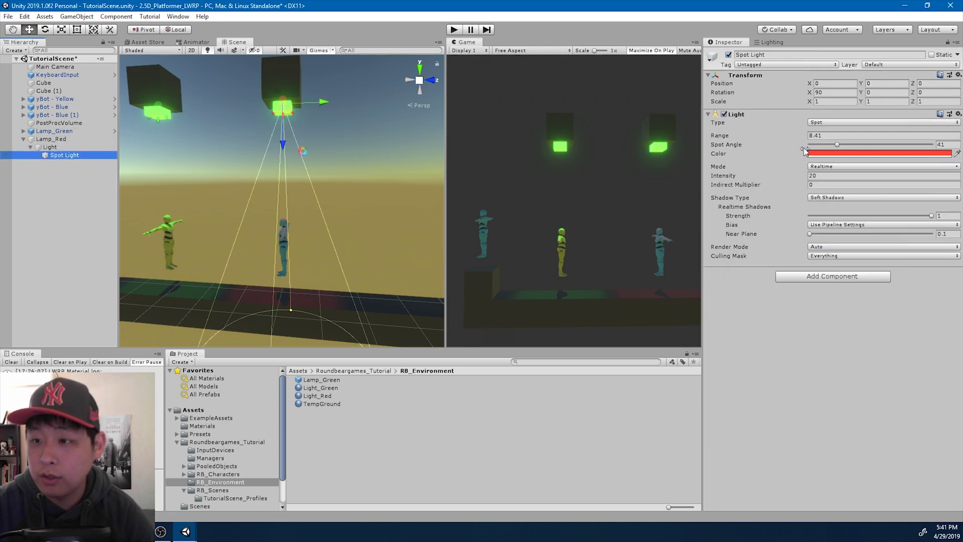
left_click_drag(794, 175, 839, 179)
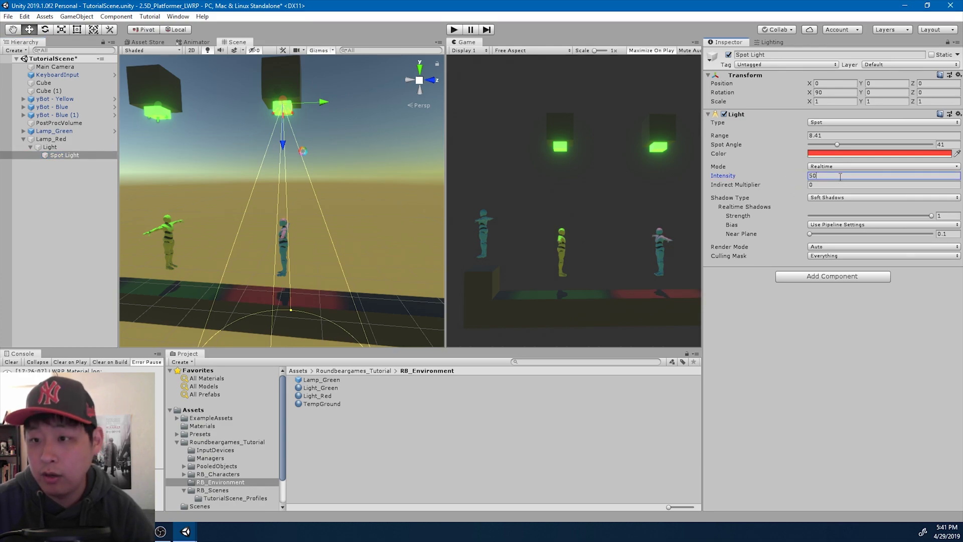
Apply the Light_Red material to the red lamp's glowing cube.
left_click(321, 396)
key("Up")
left_click(84, 146)
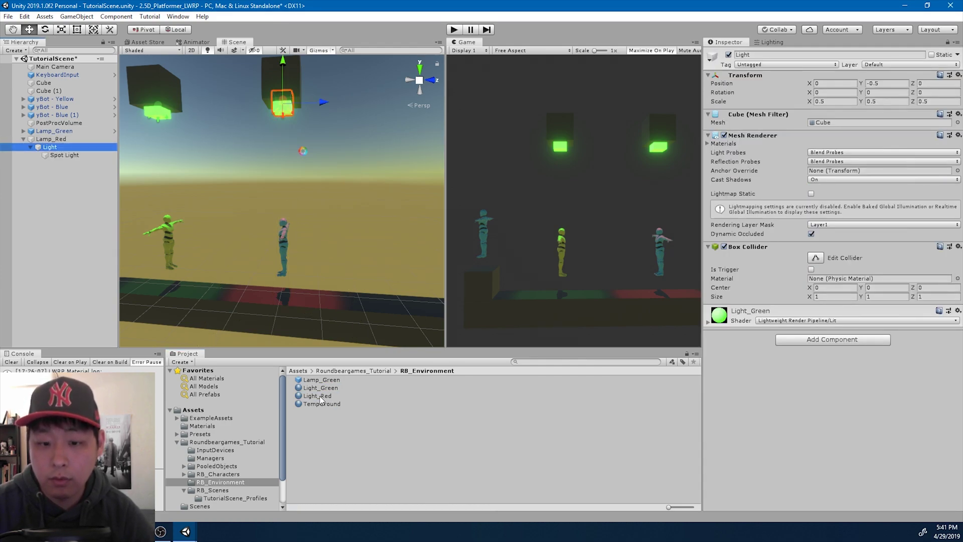
left_click_drag(320, 395, 270, 178)
left_click_drag(275, 117, 277, 117)
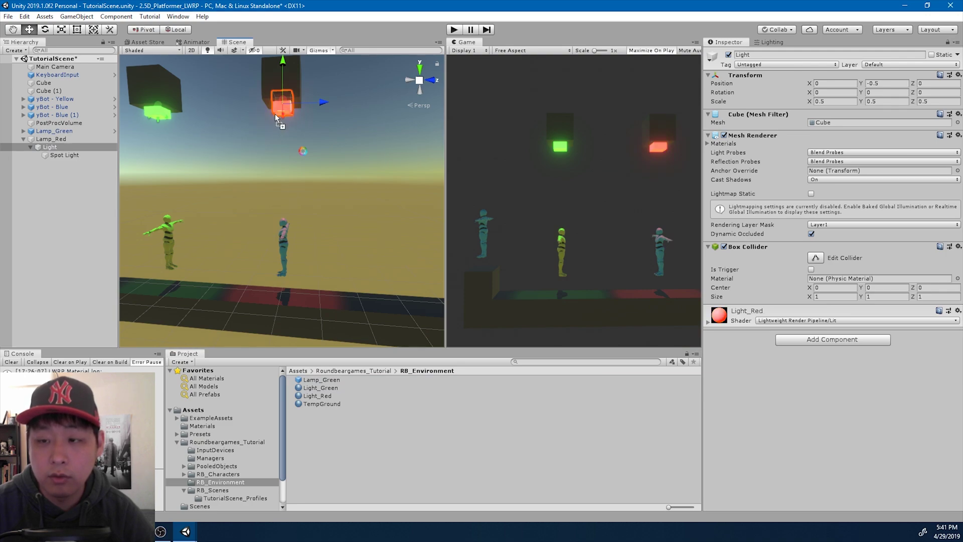
Save Lamp_Red as a prefab in RB_Environment and start play mode.
left_click(84, 155)
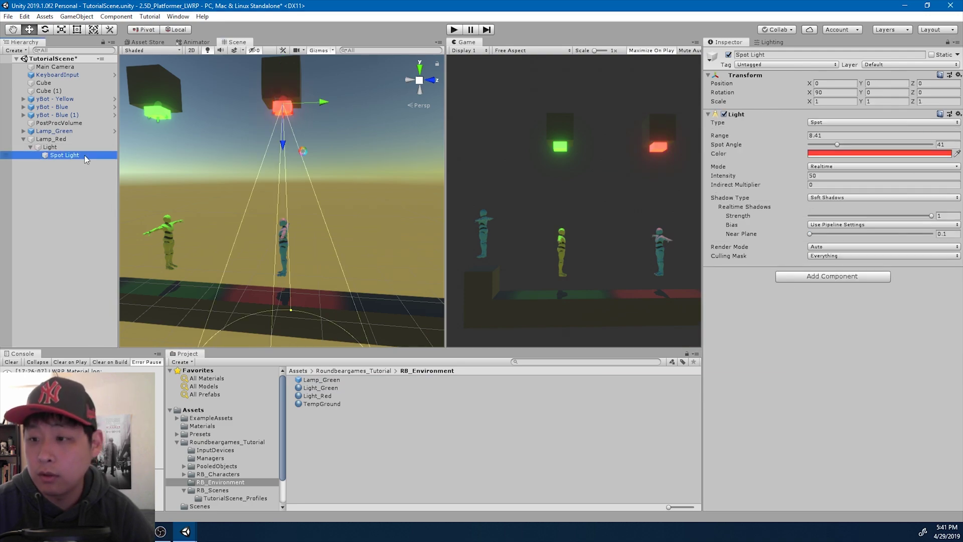
left_click(86, 146)
left_click(88, 140)
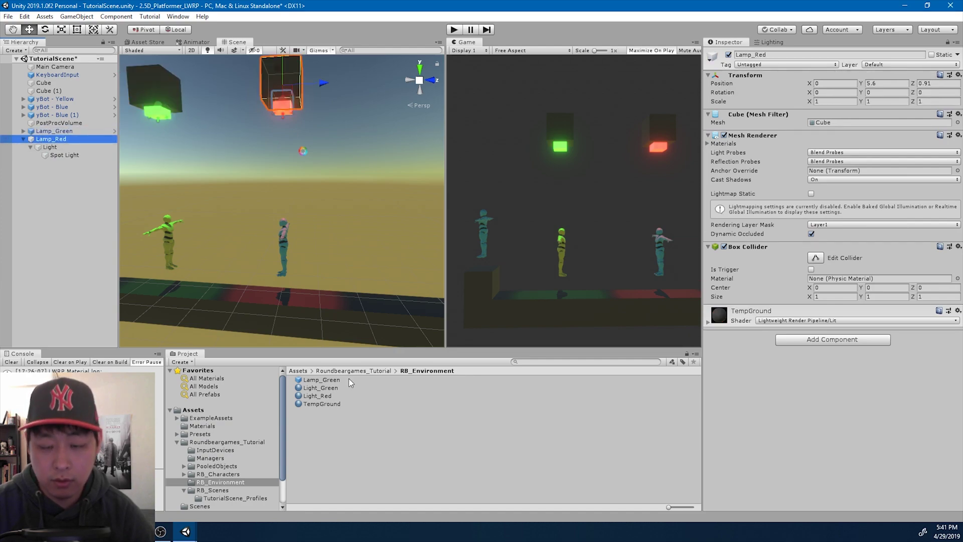
left_click_drag(66, 140, 362, 440)
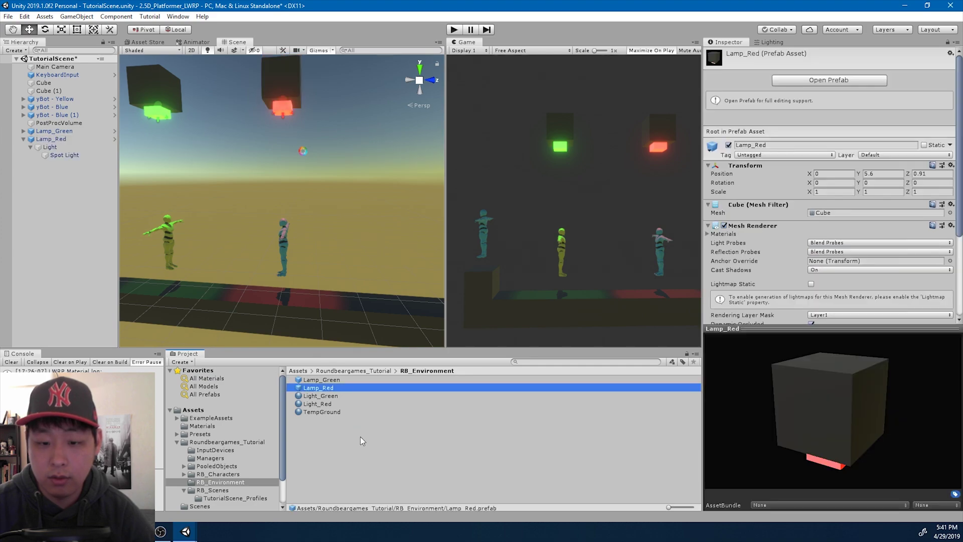
left_click(445, 453)
left_click(453, 29)
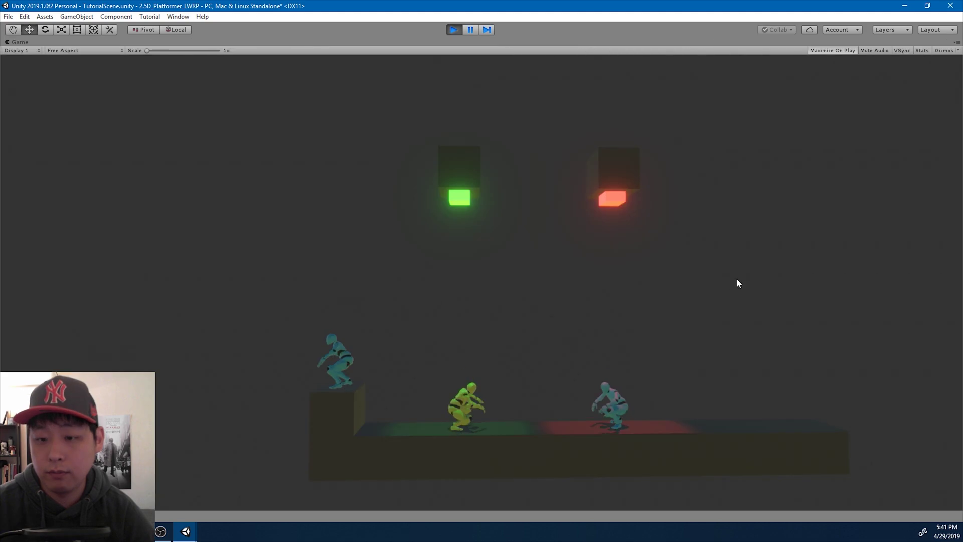
Walk the yellow bot right and left, jump toward the green light, strike the blue bot, then stop.
key("d")
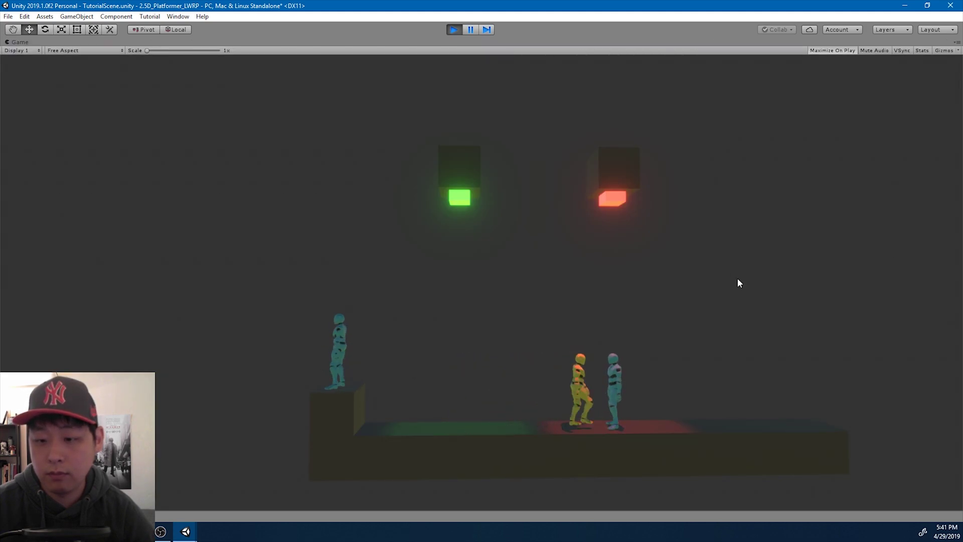
key("a")
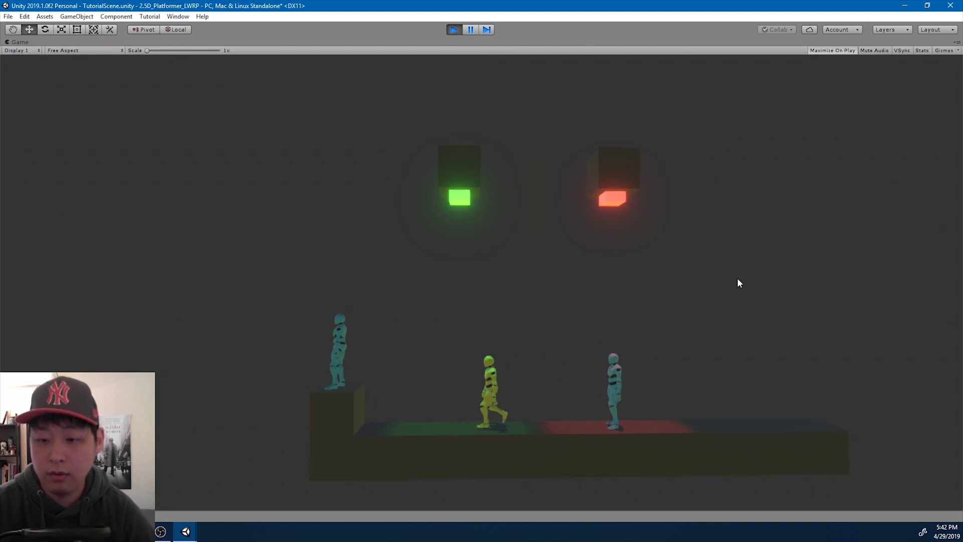
key("space")
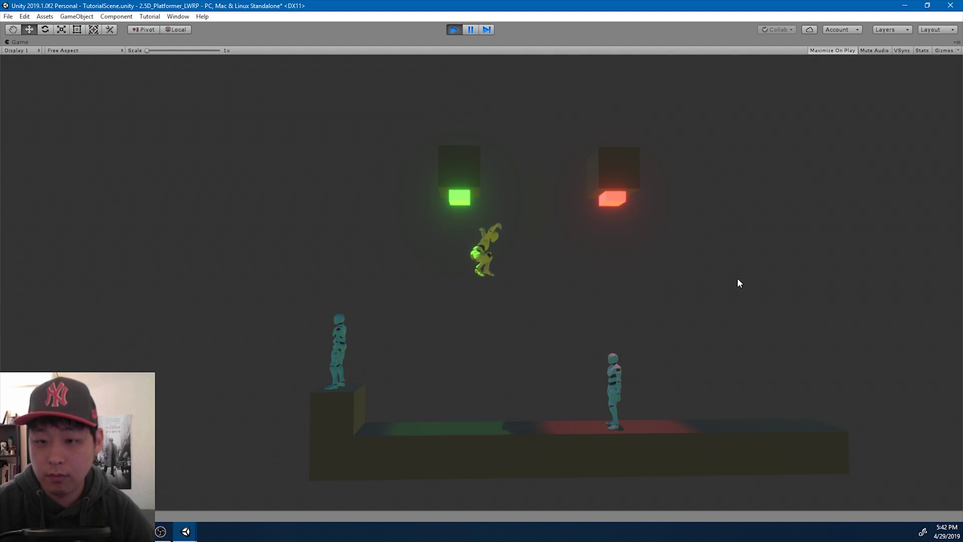
key("d")
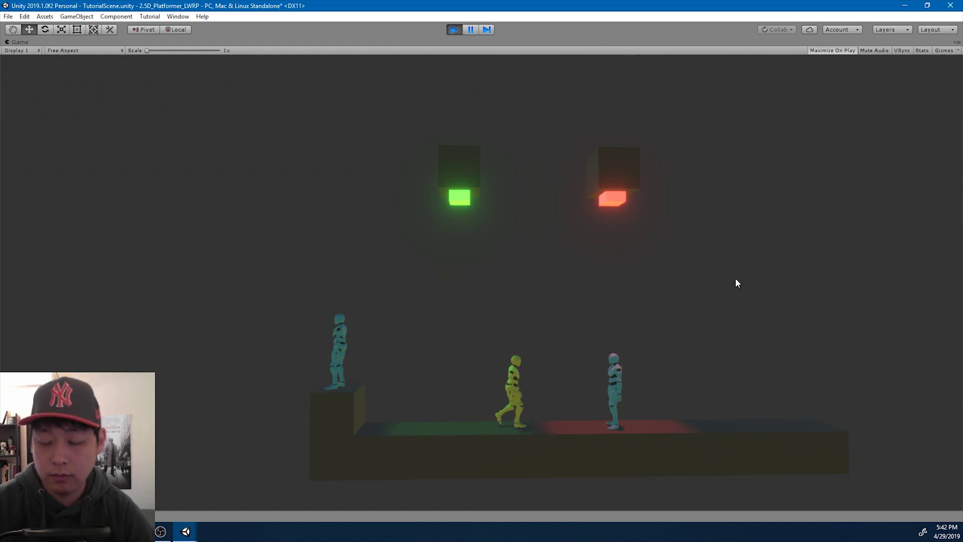
key("Return")
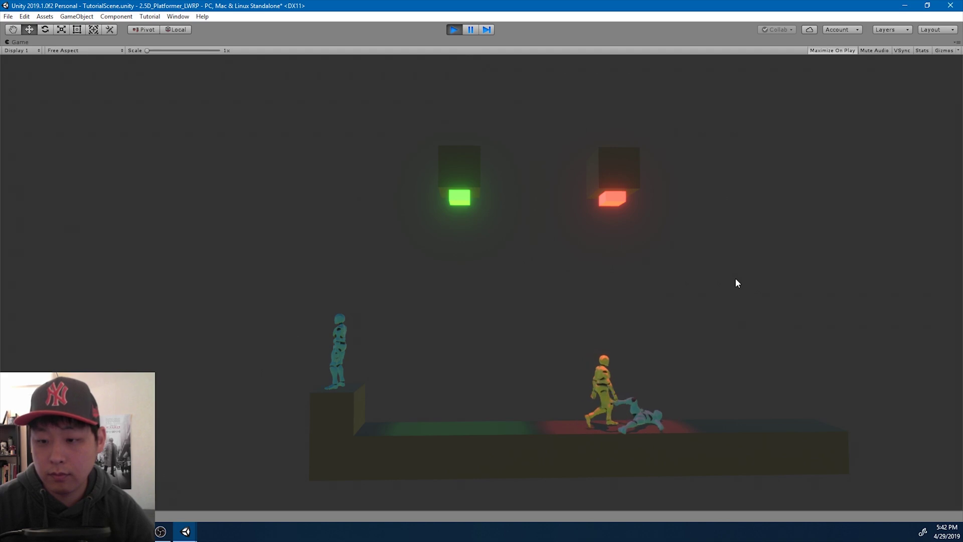
key("a")
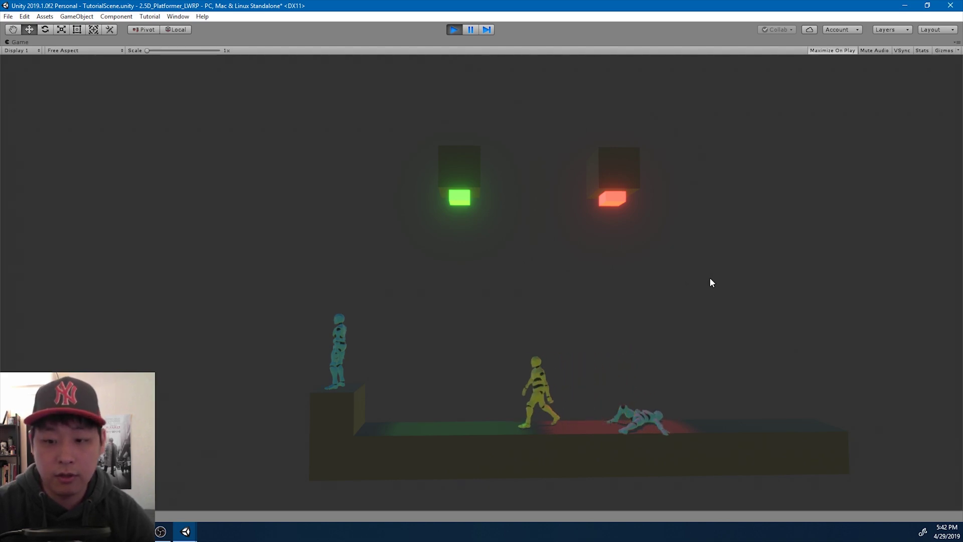
left_click(454, 29)
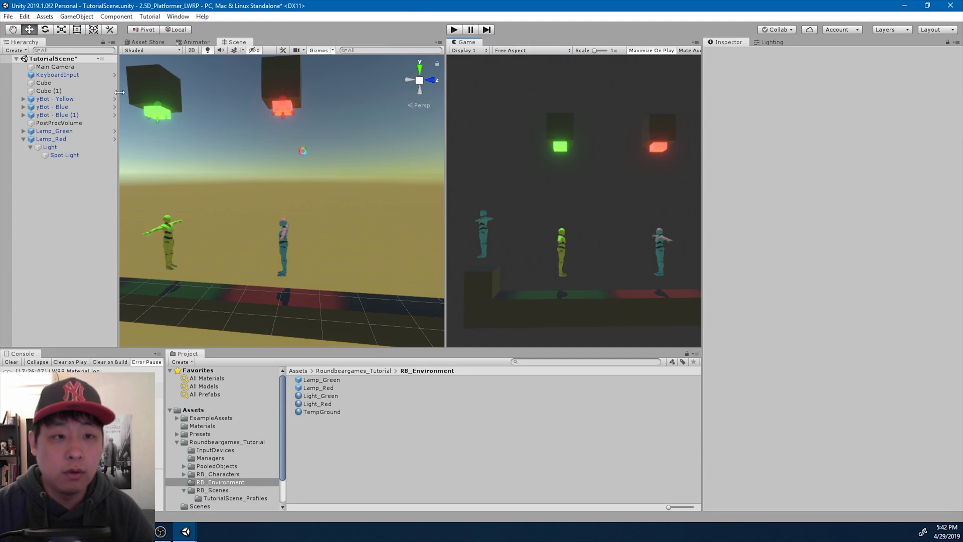
Change the Main Camera's Background colour to the darker grey 252525, then deselect the camera.
left_click(56, 67)
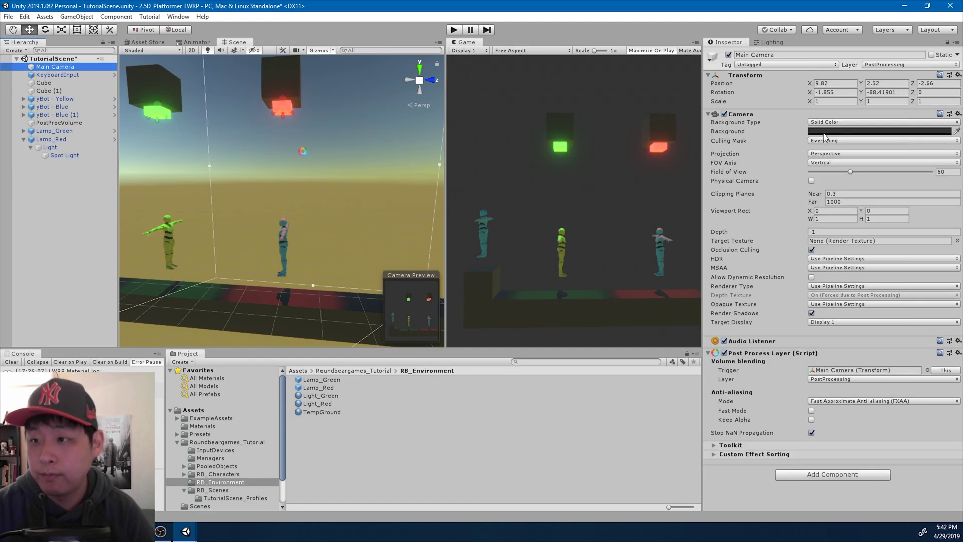
left_click(853, 131)
left_click(454, 346)
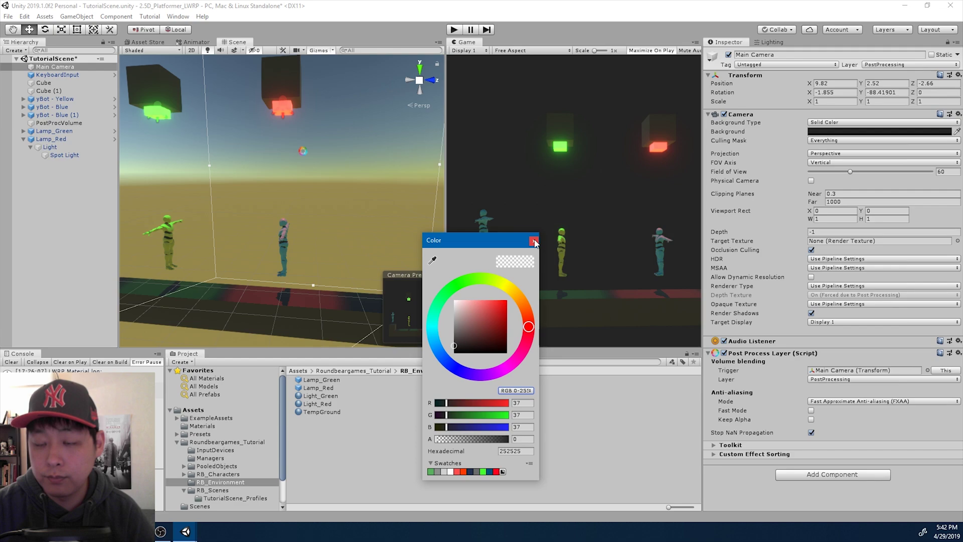
left_click(534, 241)
left_click(375, 233)
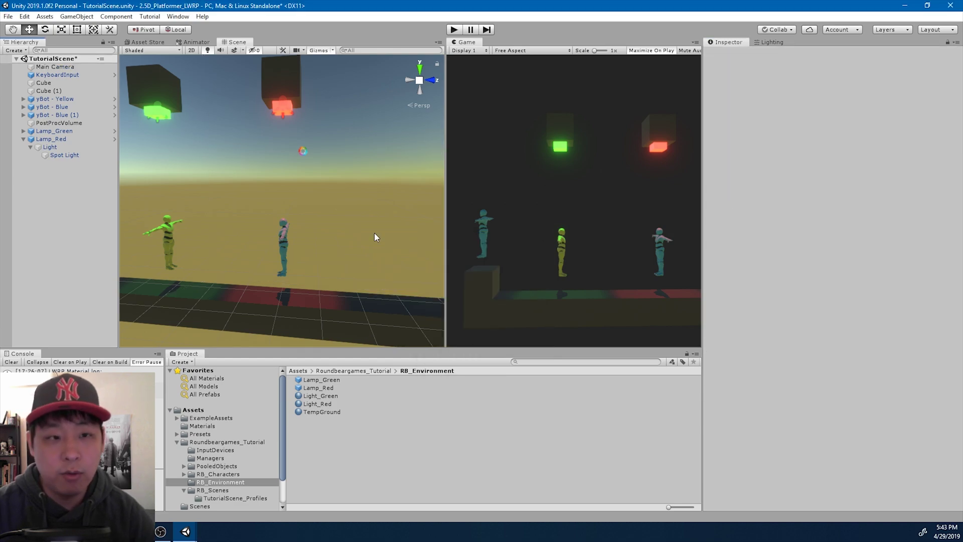
Duplicate the ground Cube as Cube (2) and disable the copy's Box Collider.
double_click(67, 84)
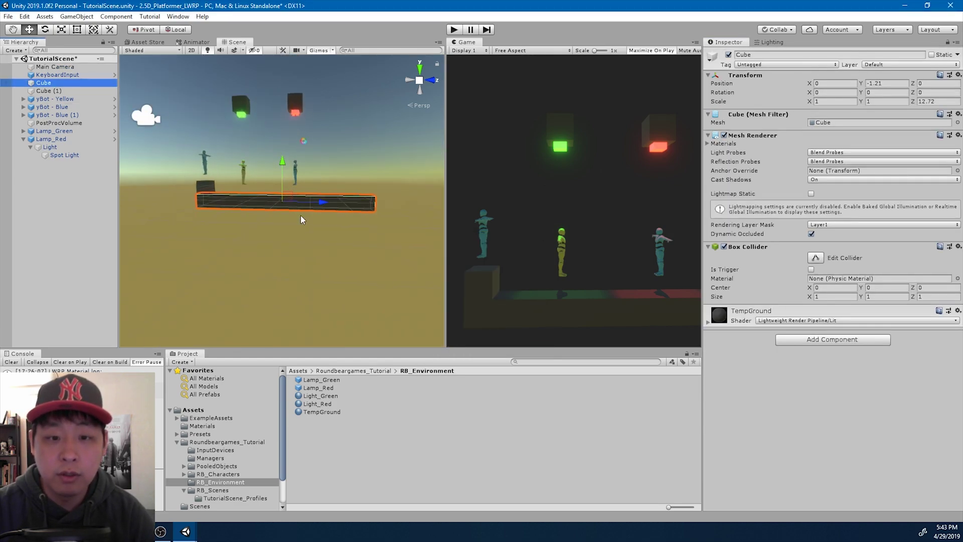
right_click_drag(303, 220, 168, 250)
left_click(52, 85)
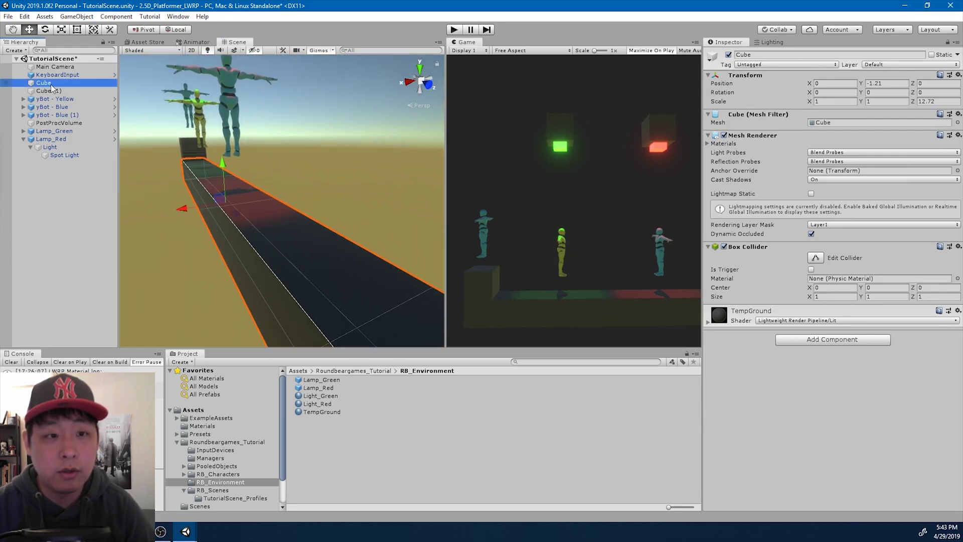
key("ctrl+d")
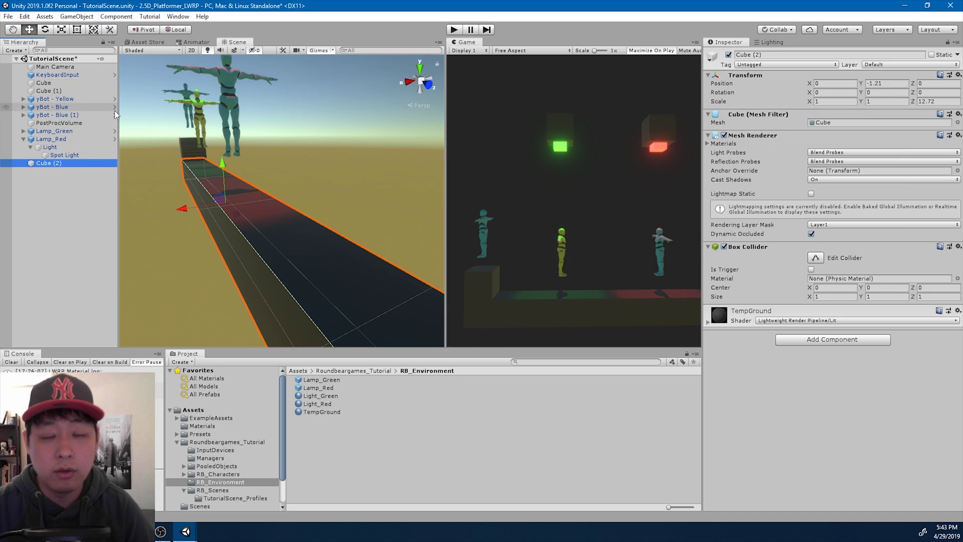
left_click(724, 247)
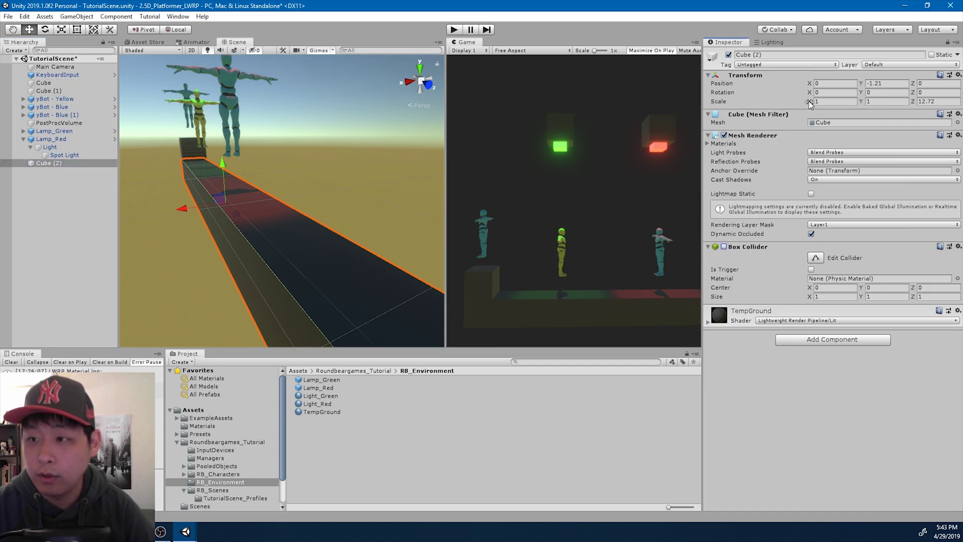
Shrink Cube (2) into a strip 0.01 high and raise it onto the platform top.
left_click_drag(811, 102, 793, 102)
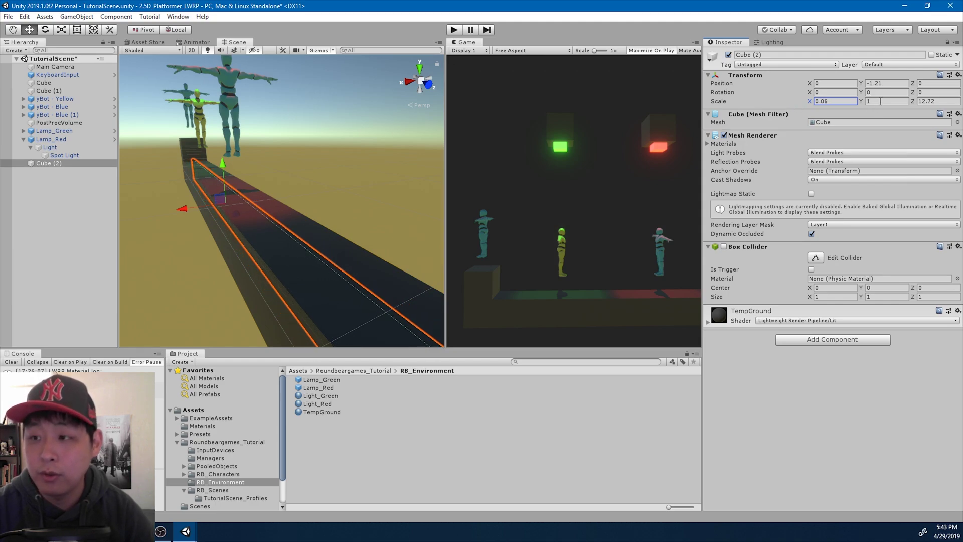
left_click_drag(860, 103, 856, 103)
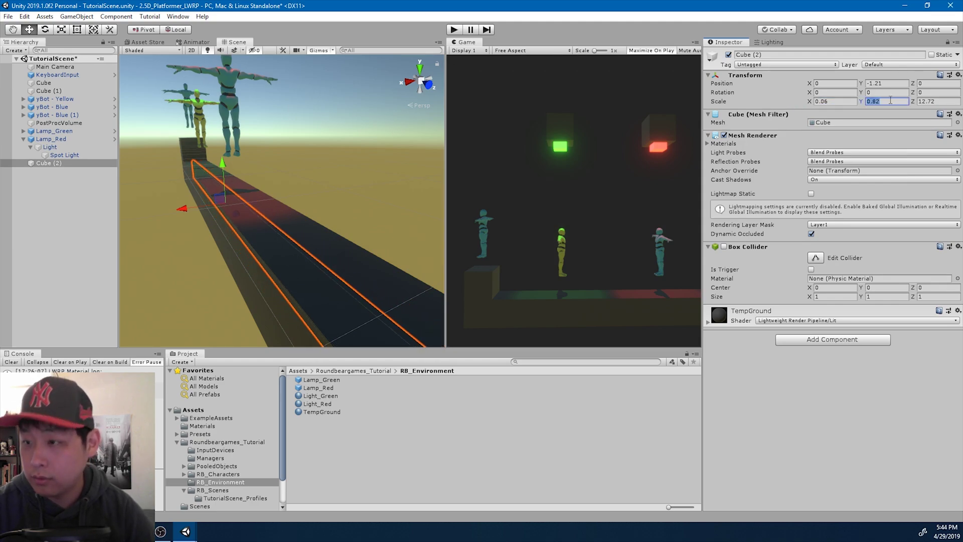
type("0.01")
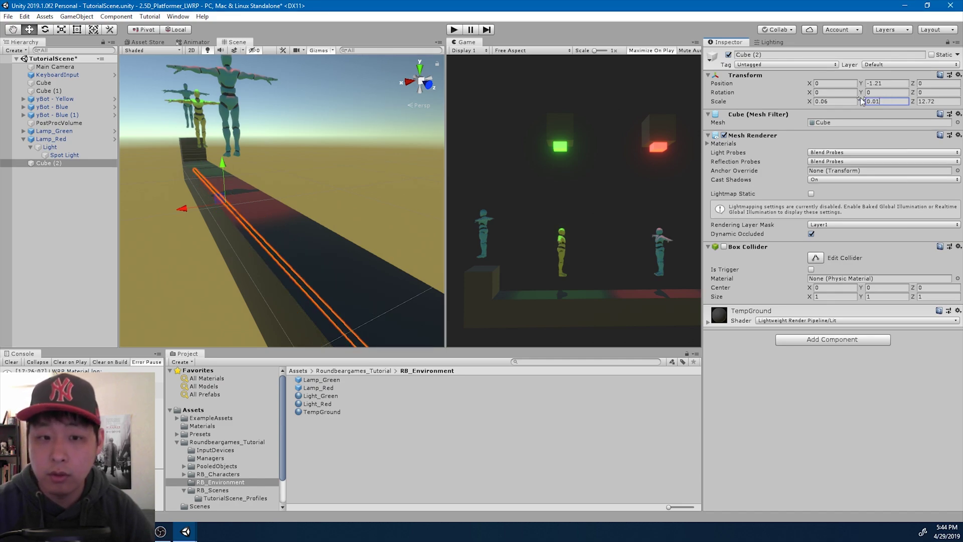
left_click_drag(355, 173, 317, 182, "alt")
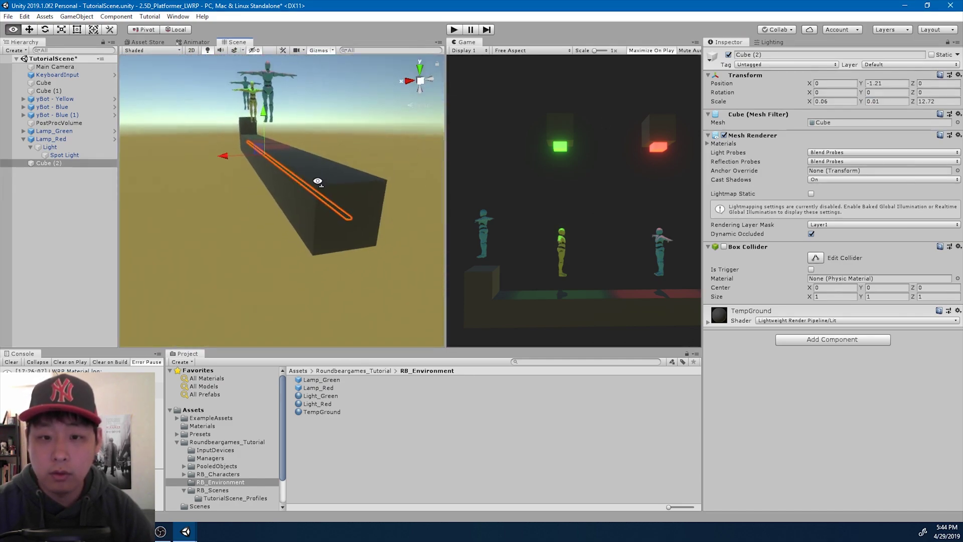
left_click_drag(262, 116, 262, 103)
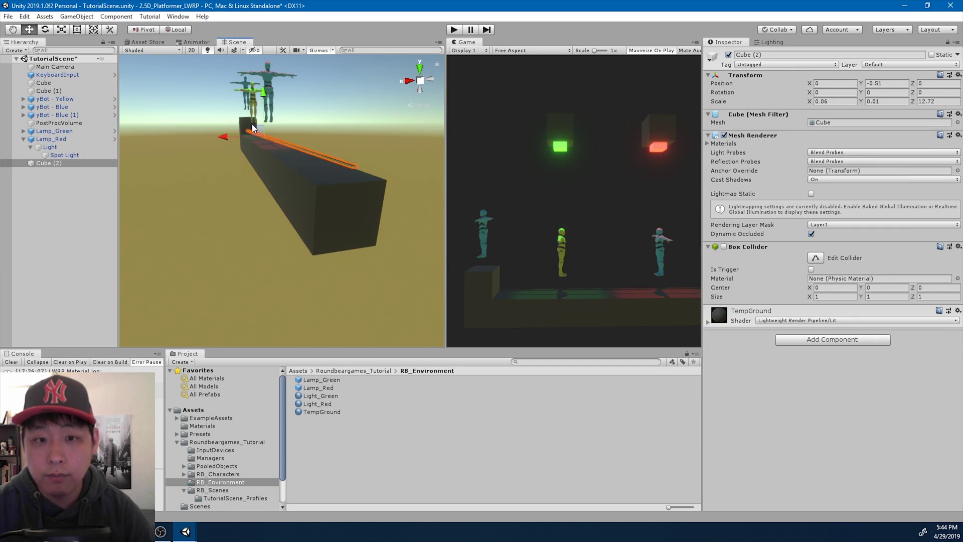
mouse_move(236, 141)
left_mouse_down()
mouse_move(224, 141)
mouse_move(241, 141)
left_mouse_up()
left_click_drag(282, 165, 335, 171, "alt")
Set the strip's X scale to 0.035 and place it along the platform's edge at Y -0.705.
left_click(849, 101)
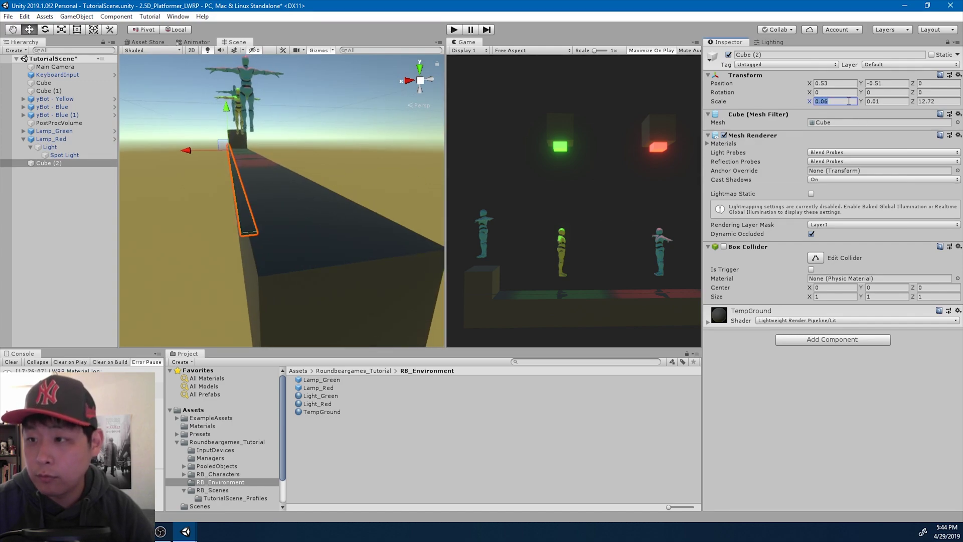
type("0.05")
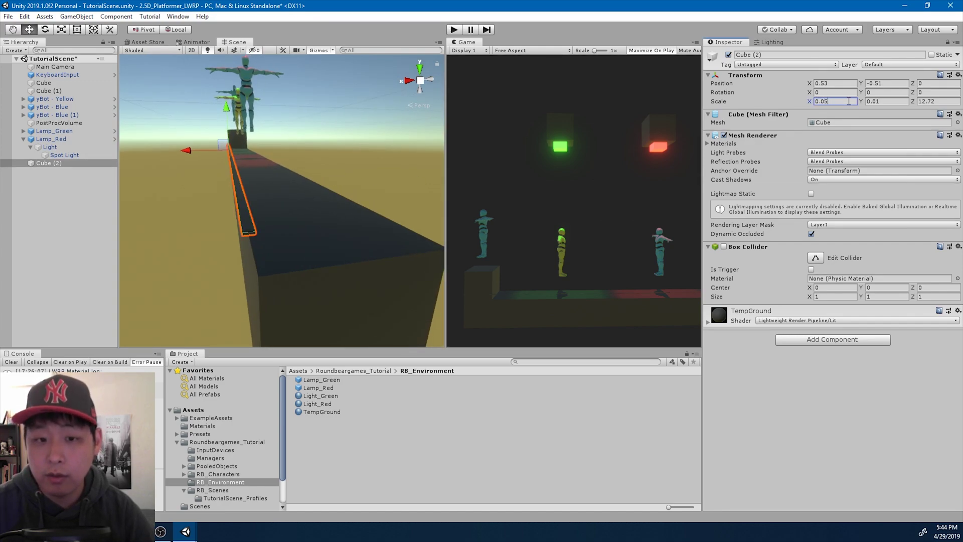
key("BackSpace")
type("35")
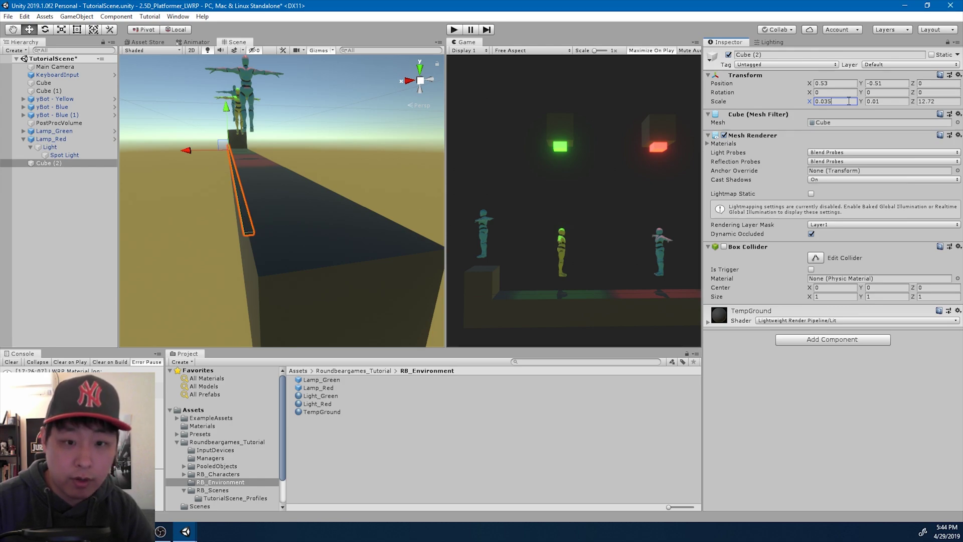
left_click_drag(327, 198, 398, 193, "alt")
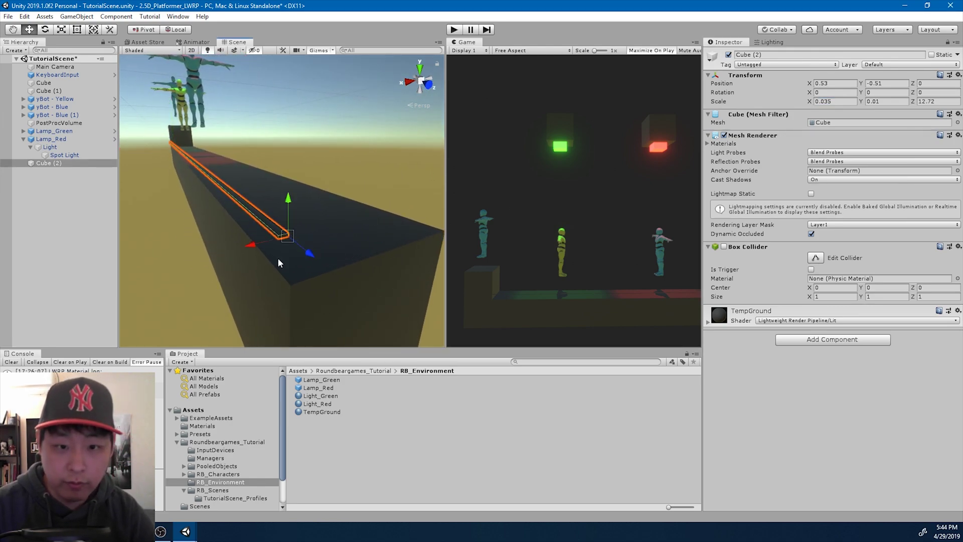
left_click_drag(279, 244, 286, 254)
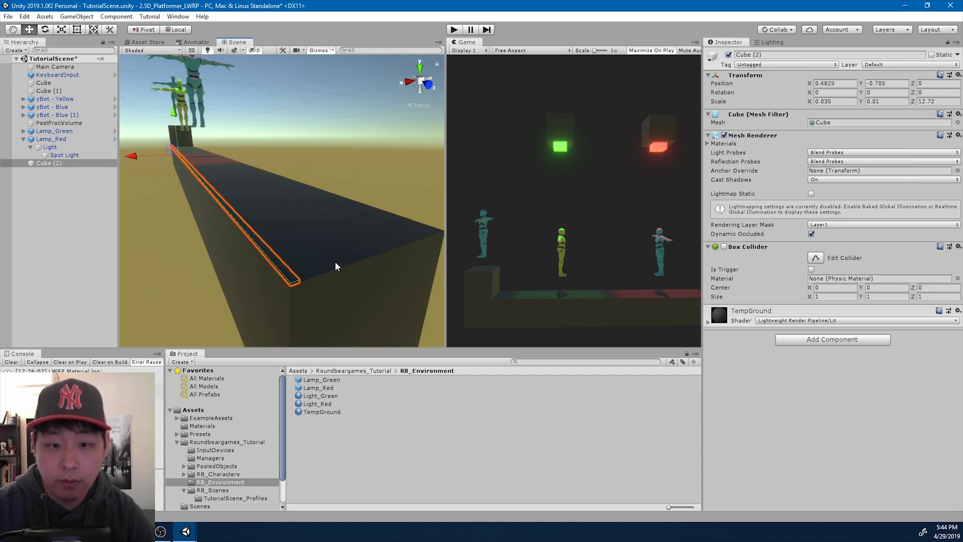
Duplicate the Light_Red material and change the copy's emission colour to yellow.
left_click(326, 402)
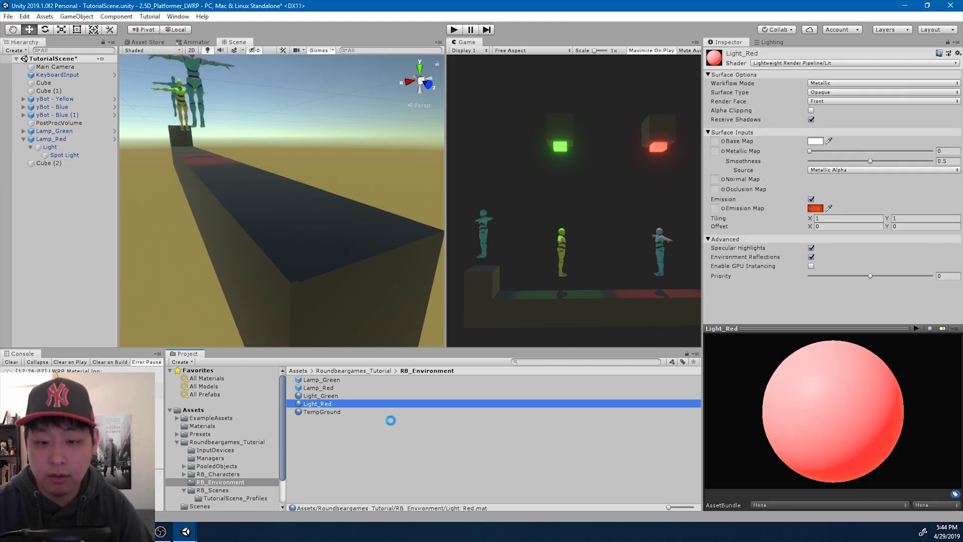
key("ctrl+d")
left_click(816, 208)
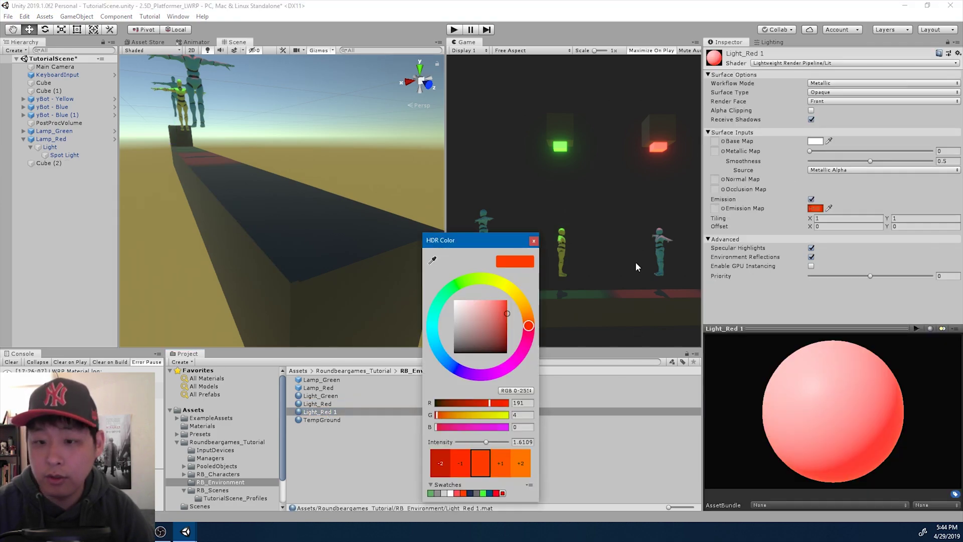
left_click(504, 282)
left_click_drag(504, 312, 519, 306)
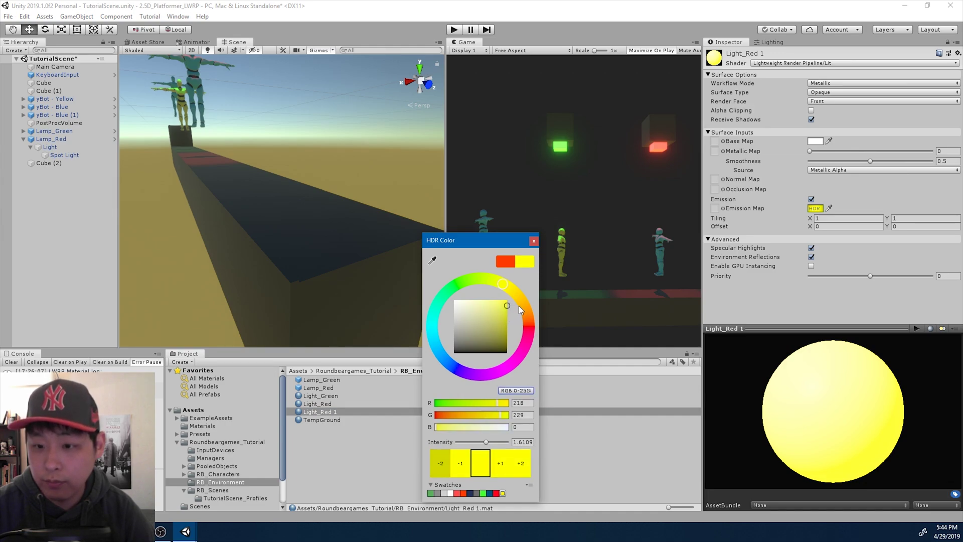
left_click(534, 242)
Rename the copy Light_Yellow, apply it to the edge strip, and lower emission intensity to about 1.08.
left_click(323, 413)
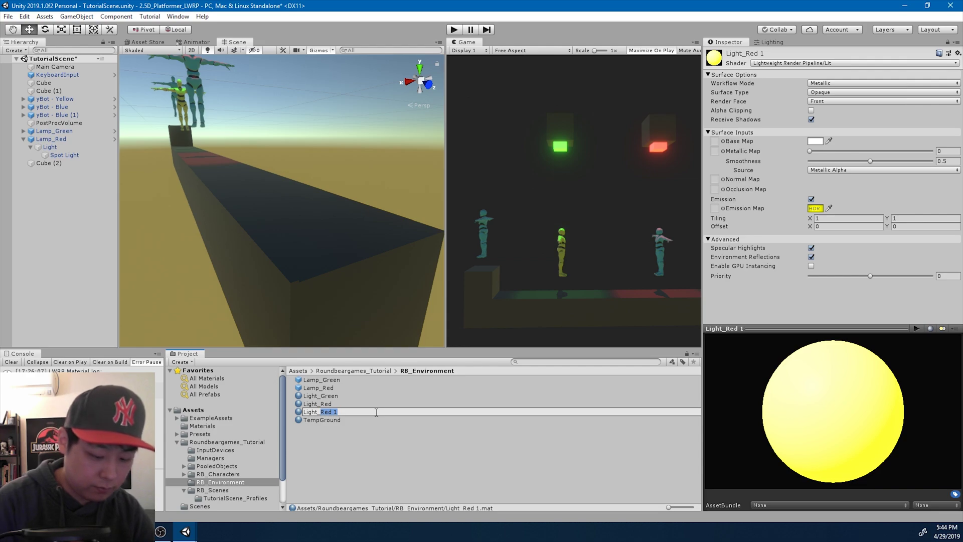
type("Yellow")
key("Return")
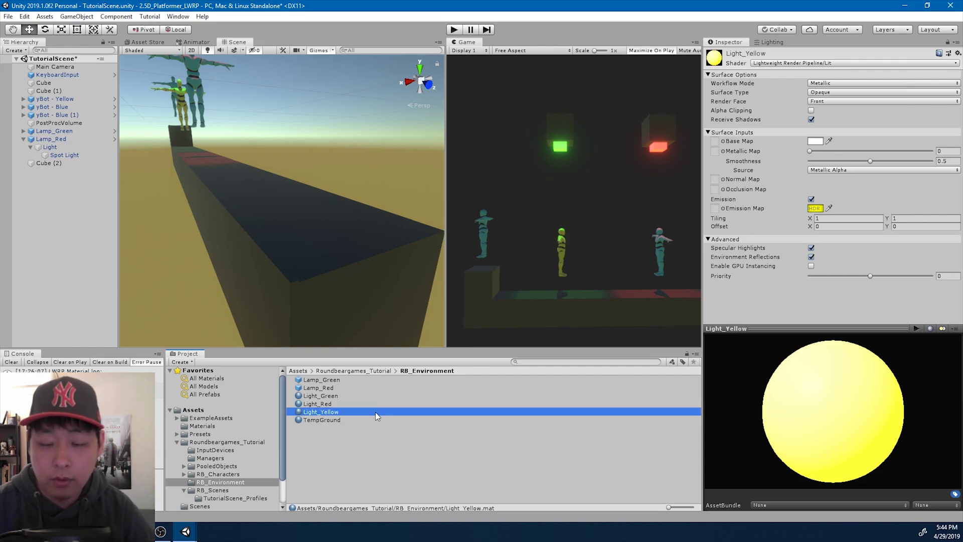
left_click_drag(334, 412, 287, 283)
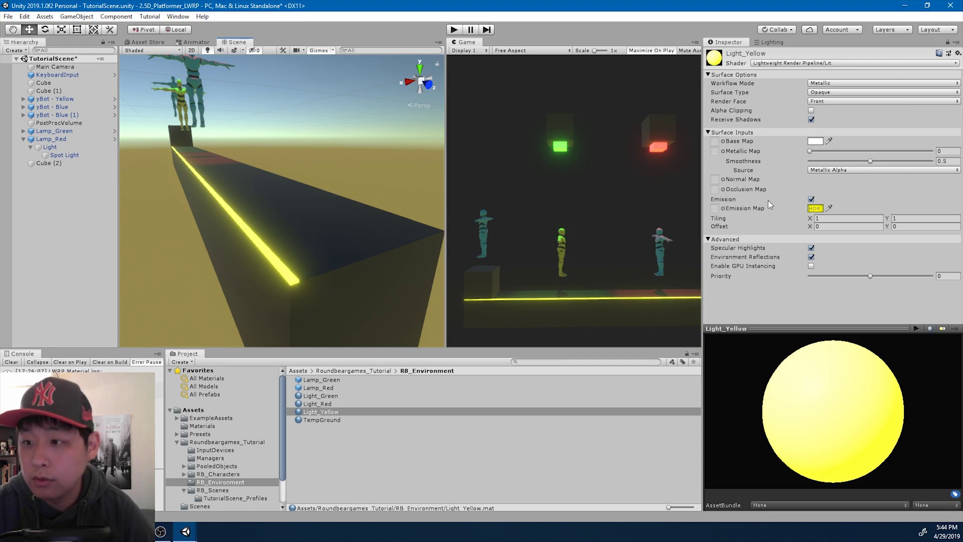
left_click(816, 209)
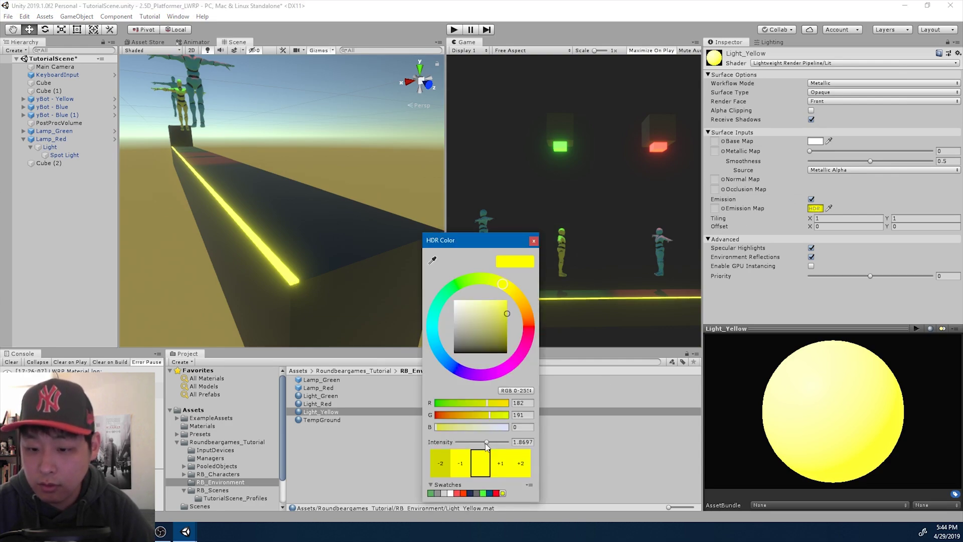
left_click_drag(487, 445, 485, 445)
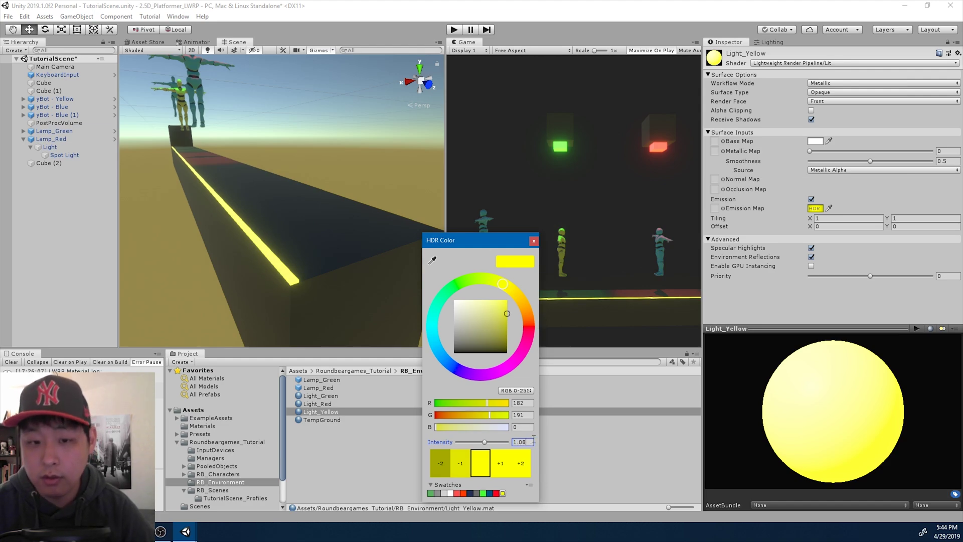
left_click(534, 241)
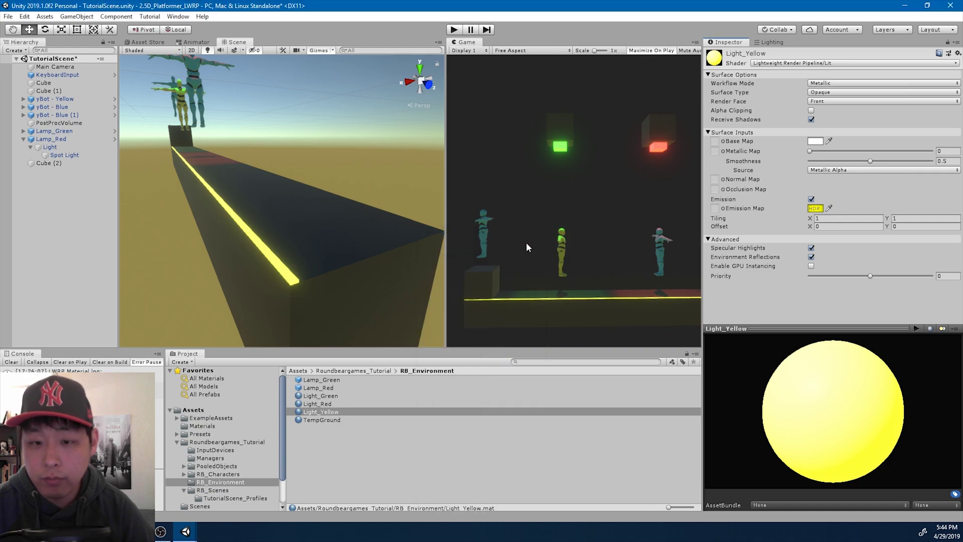
Duplicate edge strip Cube (2) as Cube (3) and move it to the opposite edge at X -0.4825.
left_click(289, 276)
left_click(55, 165)
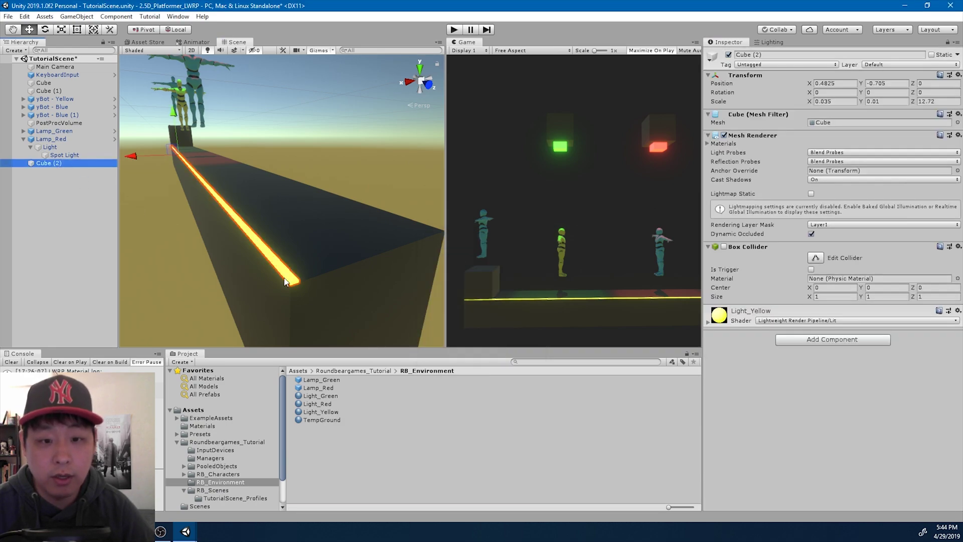
key("ctrl+d")
left_click_drag(338, 265, 286, 254, "alt")
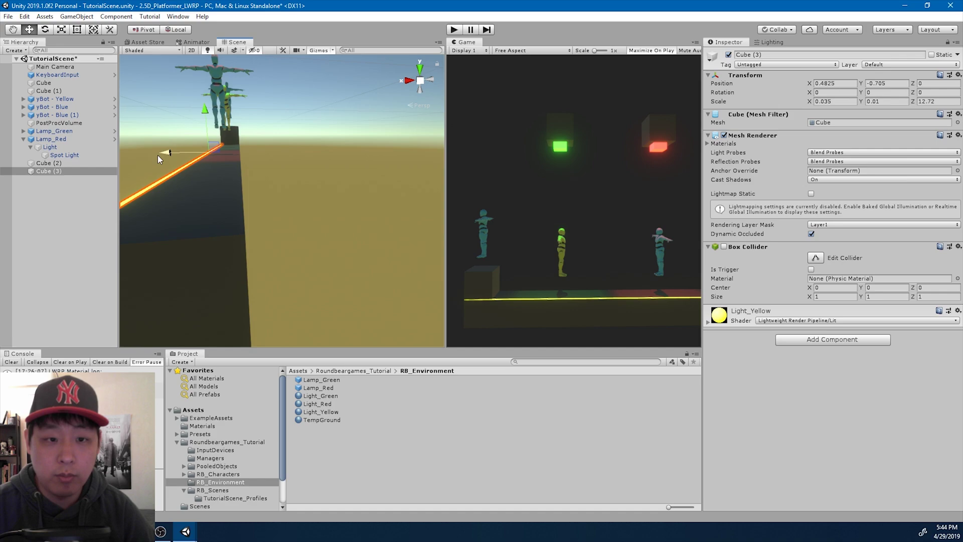
left_click_drag(167, 154, 349, 215)
scroll(350, 215, "up", 5)
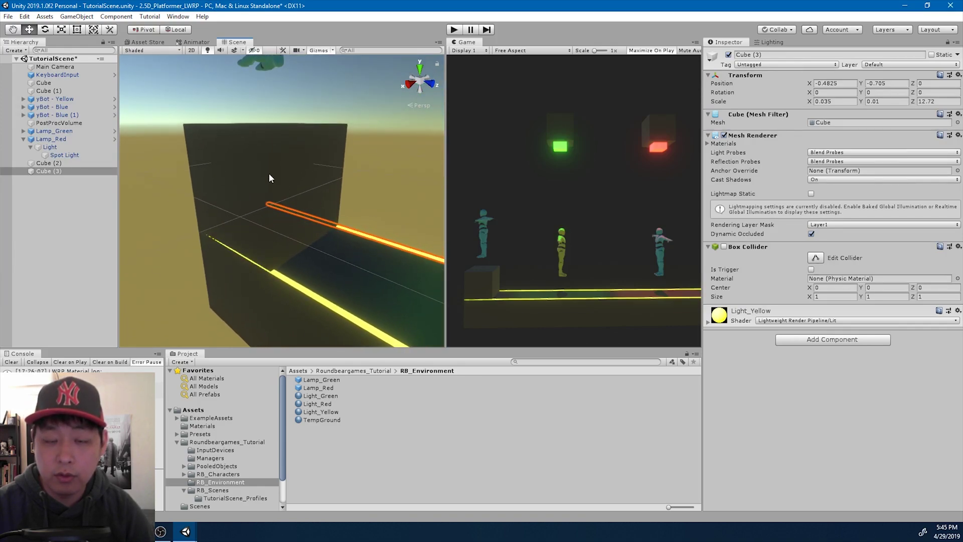
Set the end block Cube (1)'s X scale to 1.01.
left_click(251, 168)
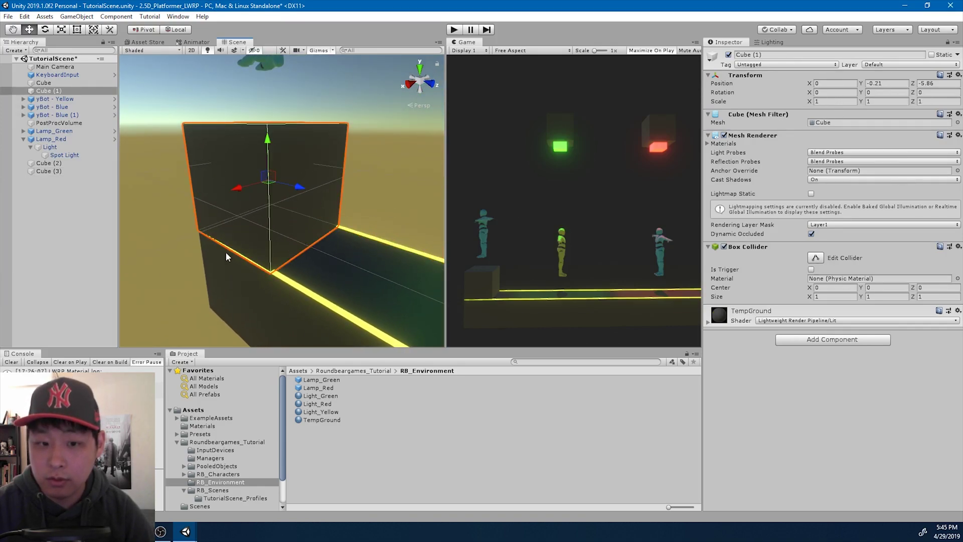
left_click(833, 102)
type("1.")
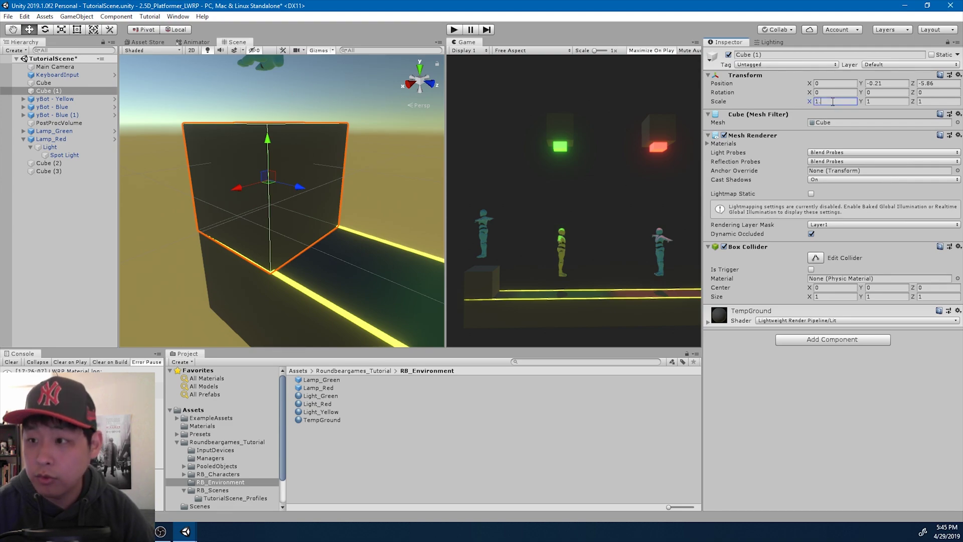
type("01")
right_click_drag(439, 196, 447, 215)
left_click(84, 225)
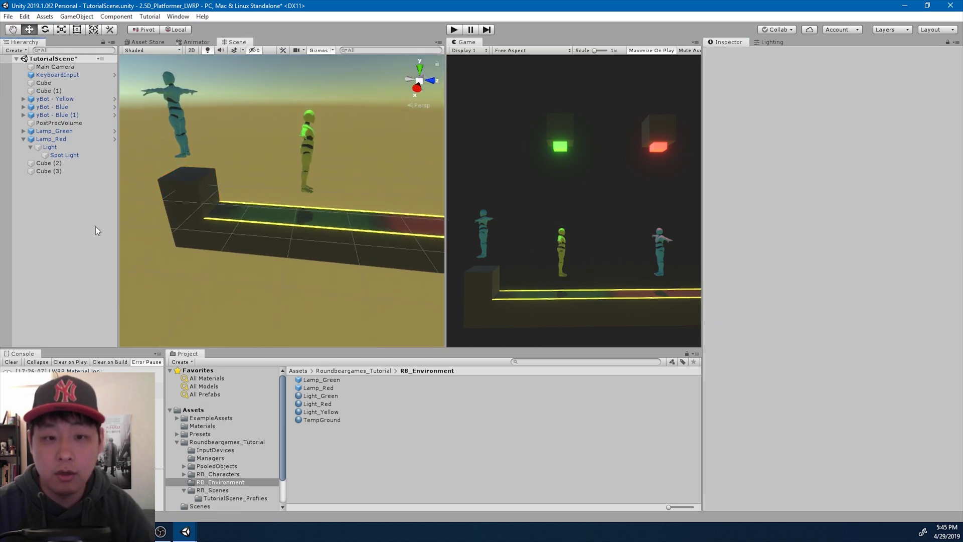
left_click(454, 29)
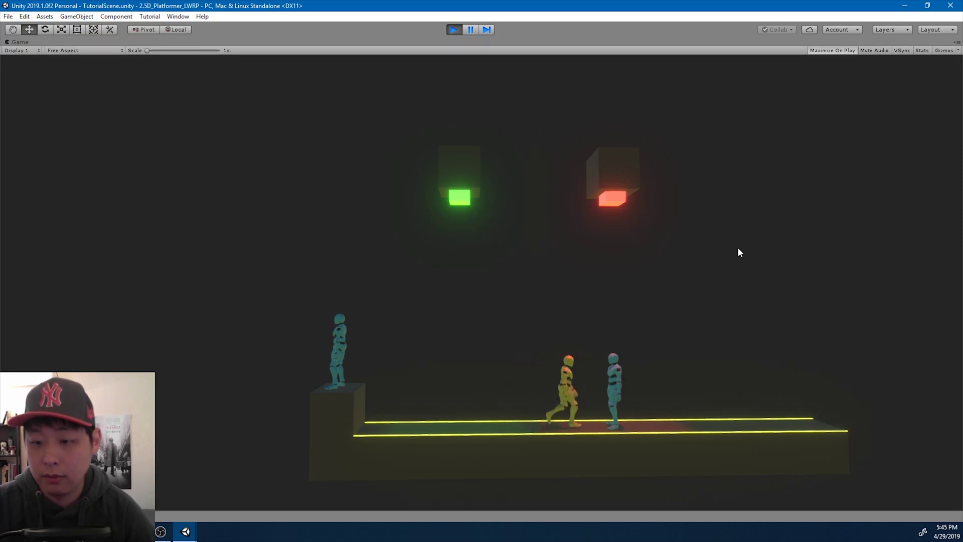
left_click(454, 29)
Shift Lamp_Red along Z to 0.33, then drag the Main Camera down to Y 1.82.
double_click(50, 139)
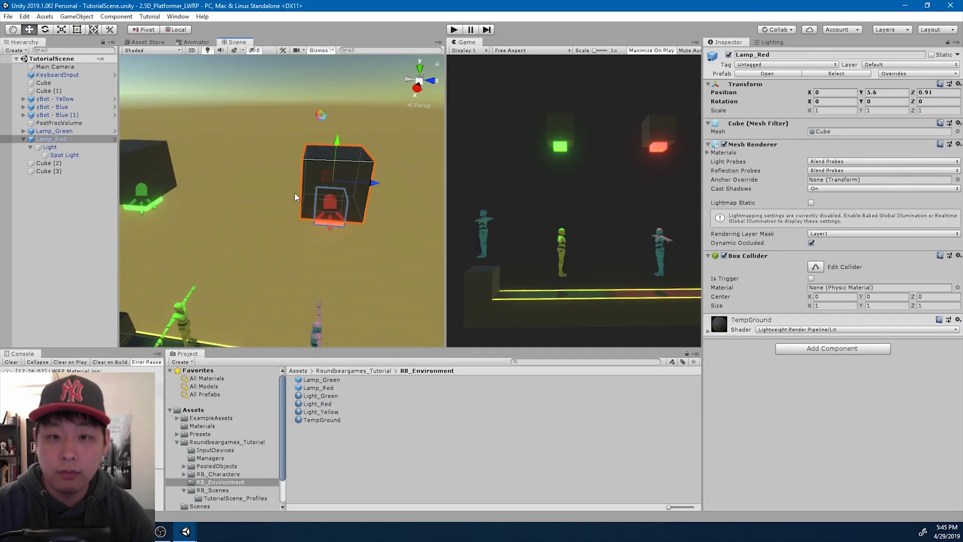
left_click_drag(365, 184, 338, 184)
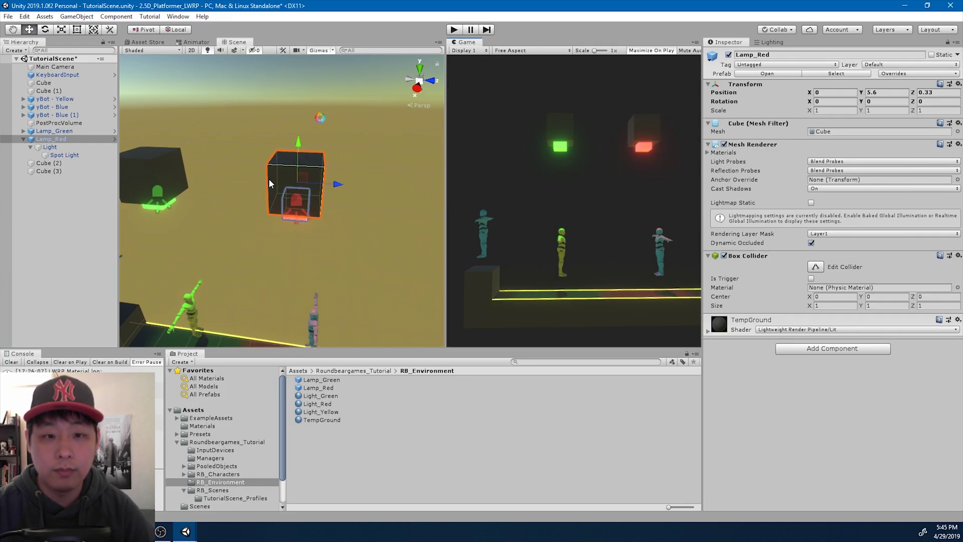
left_click_drag(269, 179, 262, 219, "alt")
left_click(184, 231)
left_click_drag(227, 183, 252, 255)
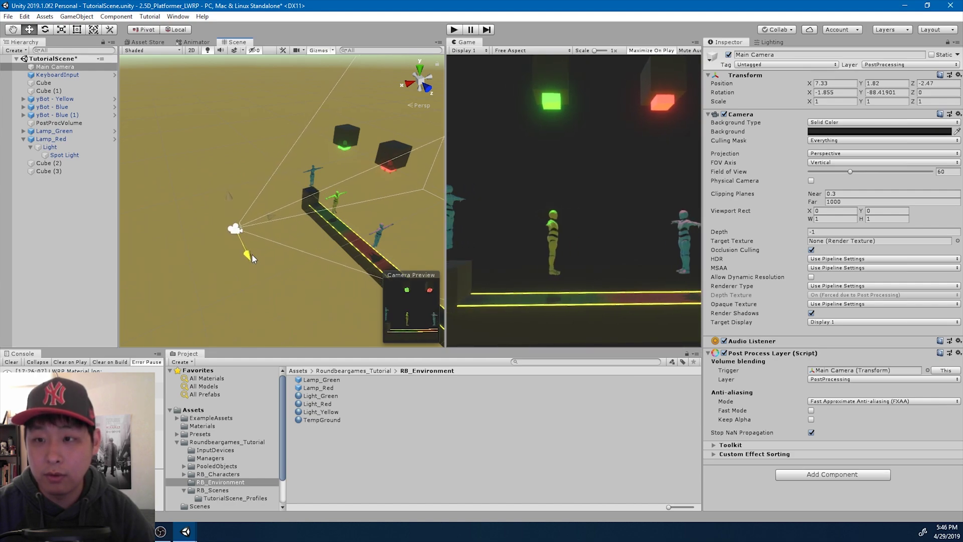
left_click(454, 30)
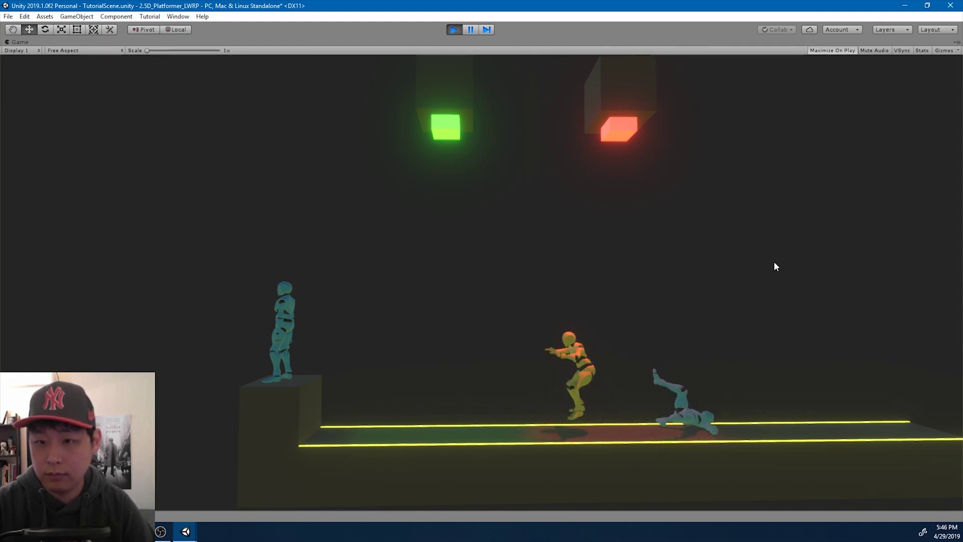
key("space")
key("Left")
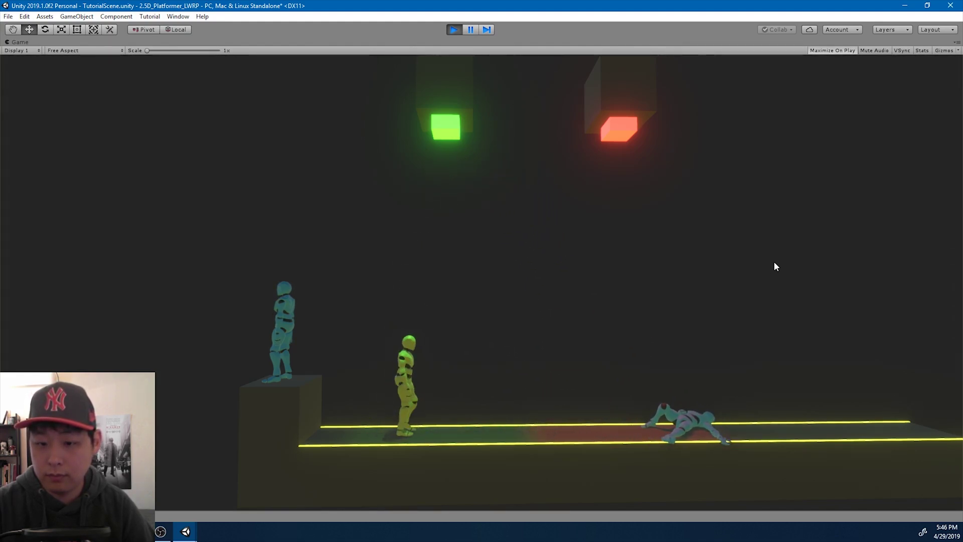
key("space")
key("Right")
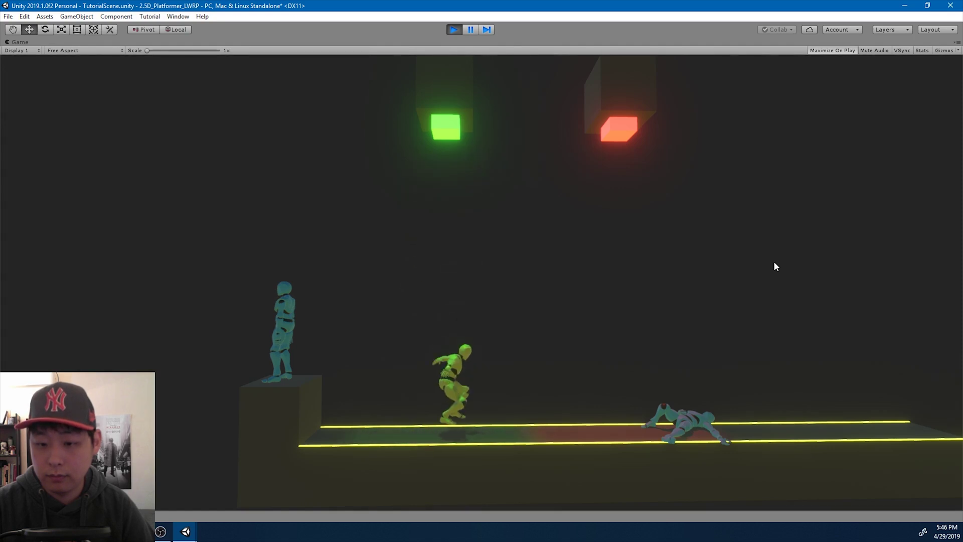
key("Left")
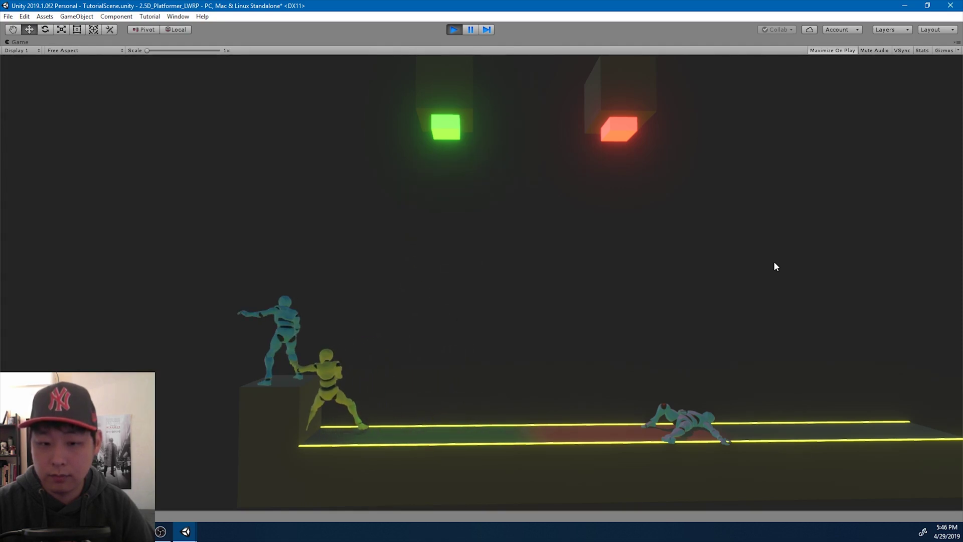
key("Right")
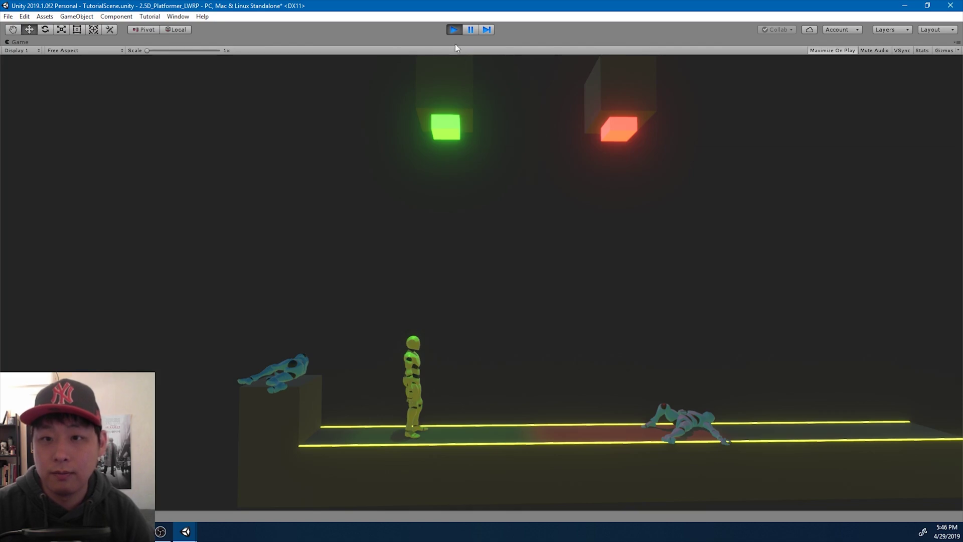
left_click(453, 29)
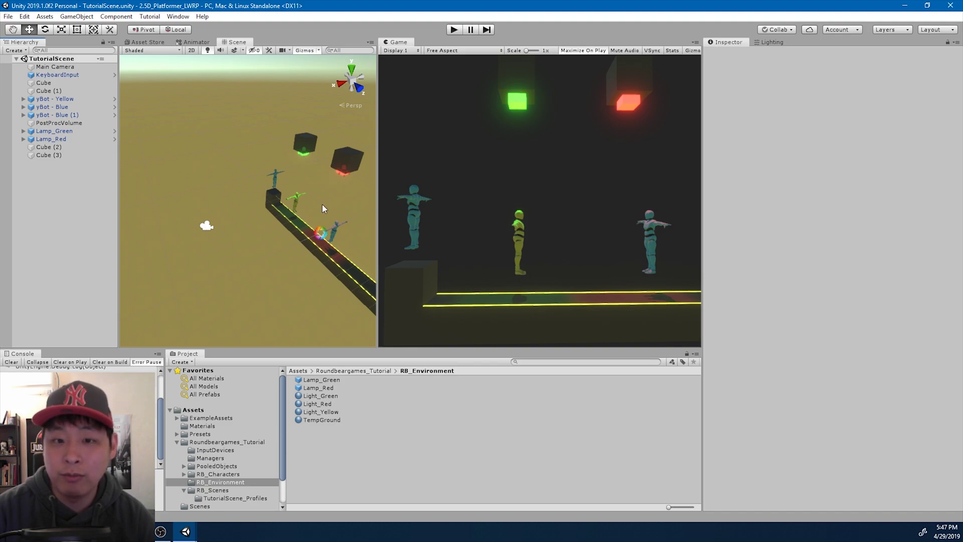
left_click_drag(322, 203, 374, 200, "alt")
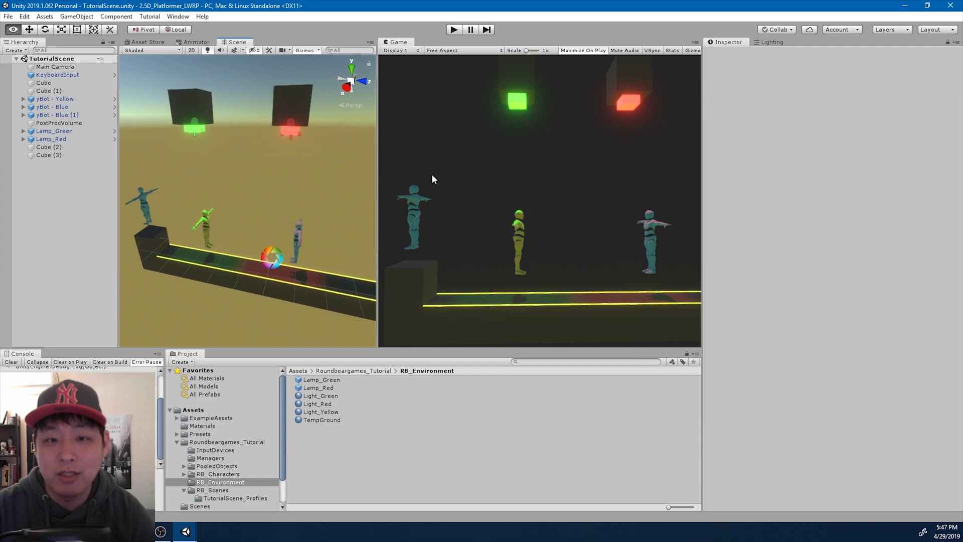
left_click_drag(434, 179, 455, 168, "alt")
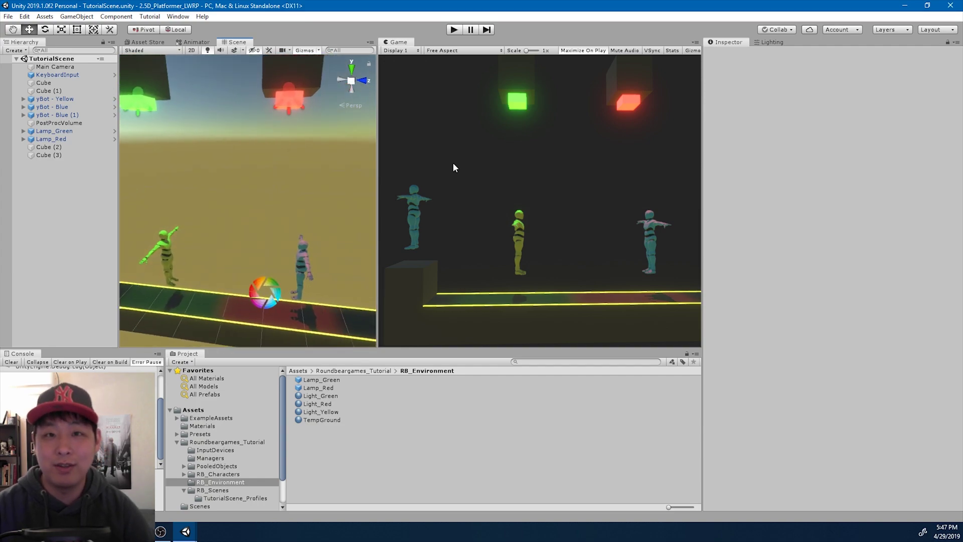